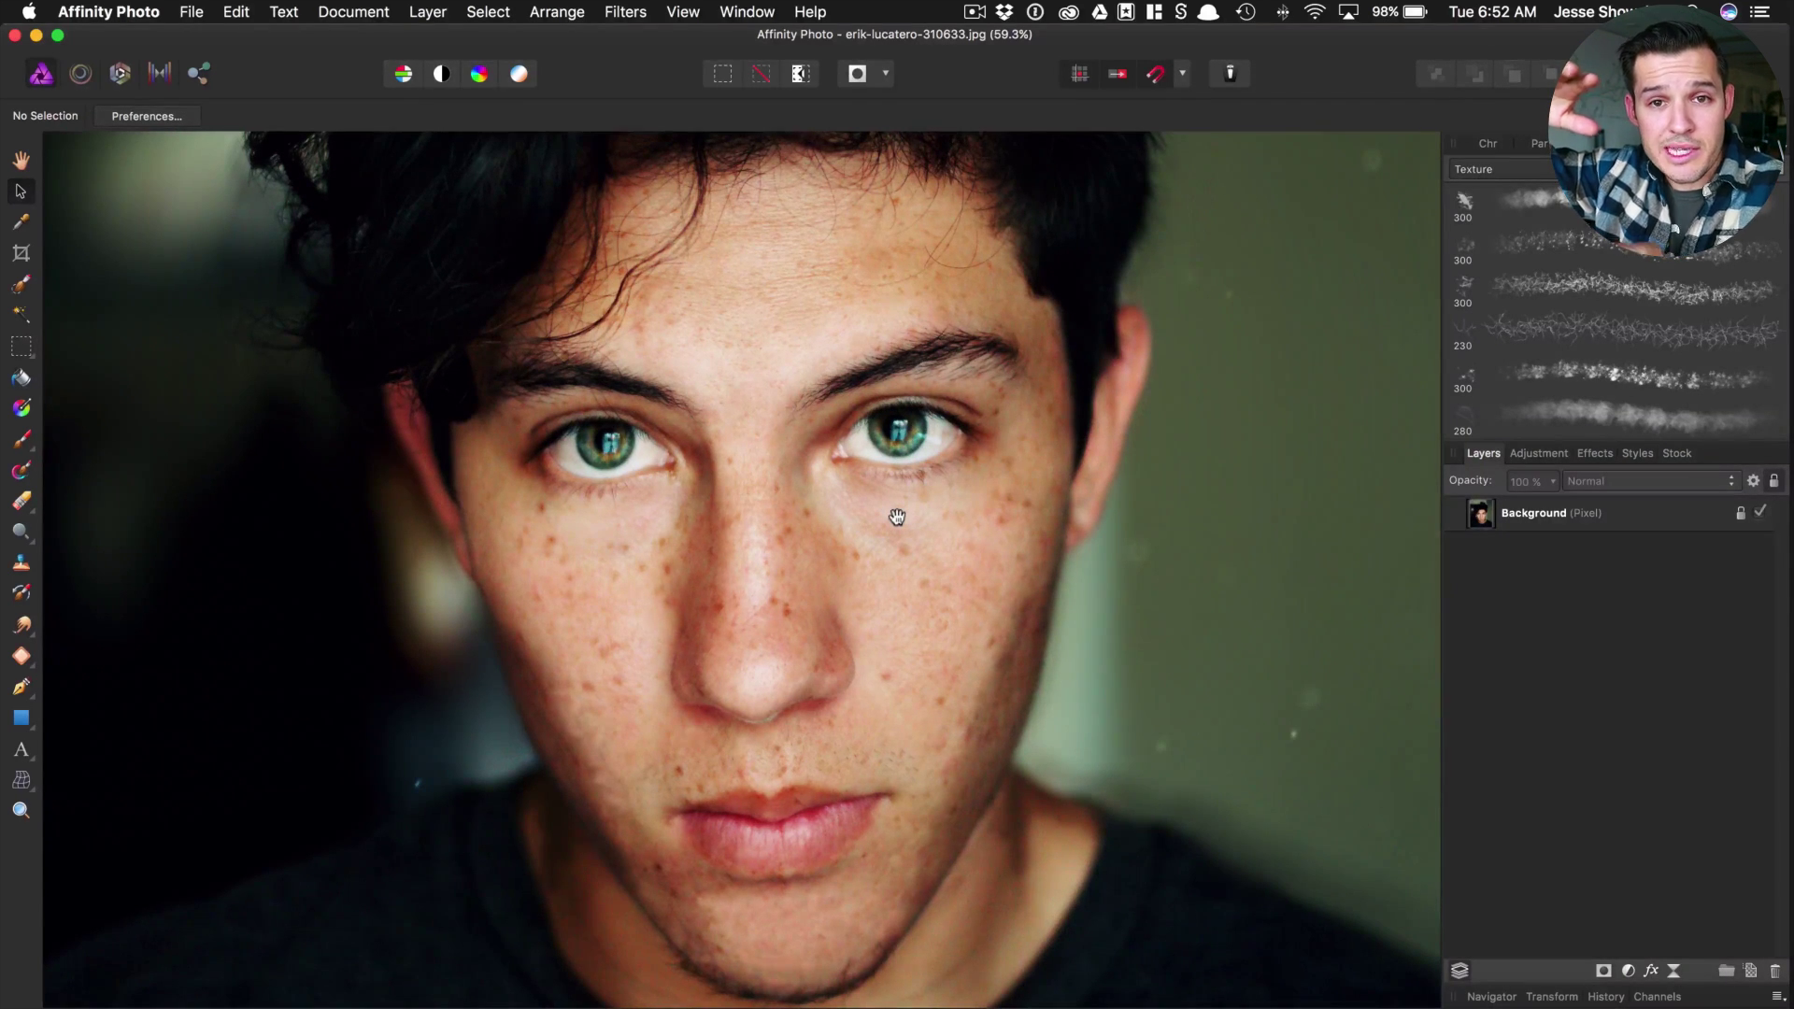
# - Unlock the Background layer and select it on the canvas
pyautogui.click(1740, 513)
pyautogui.click(626, 11)
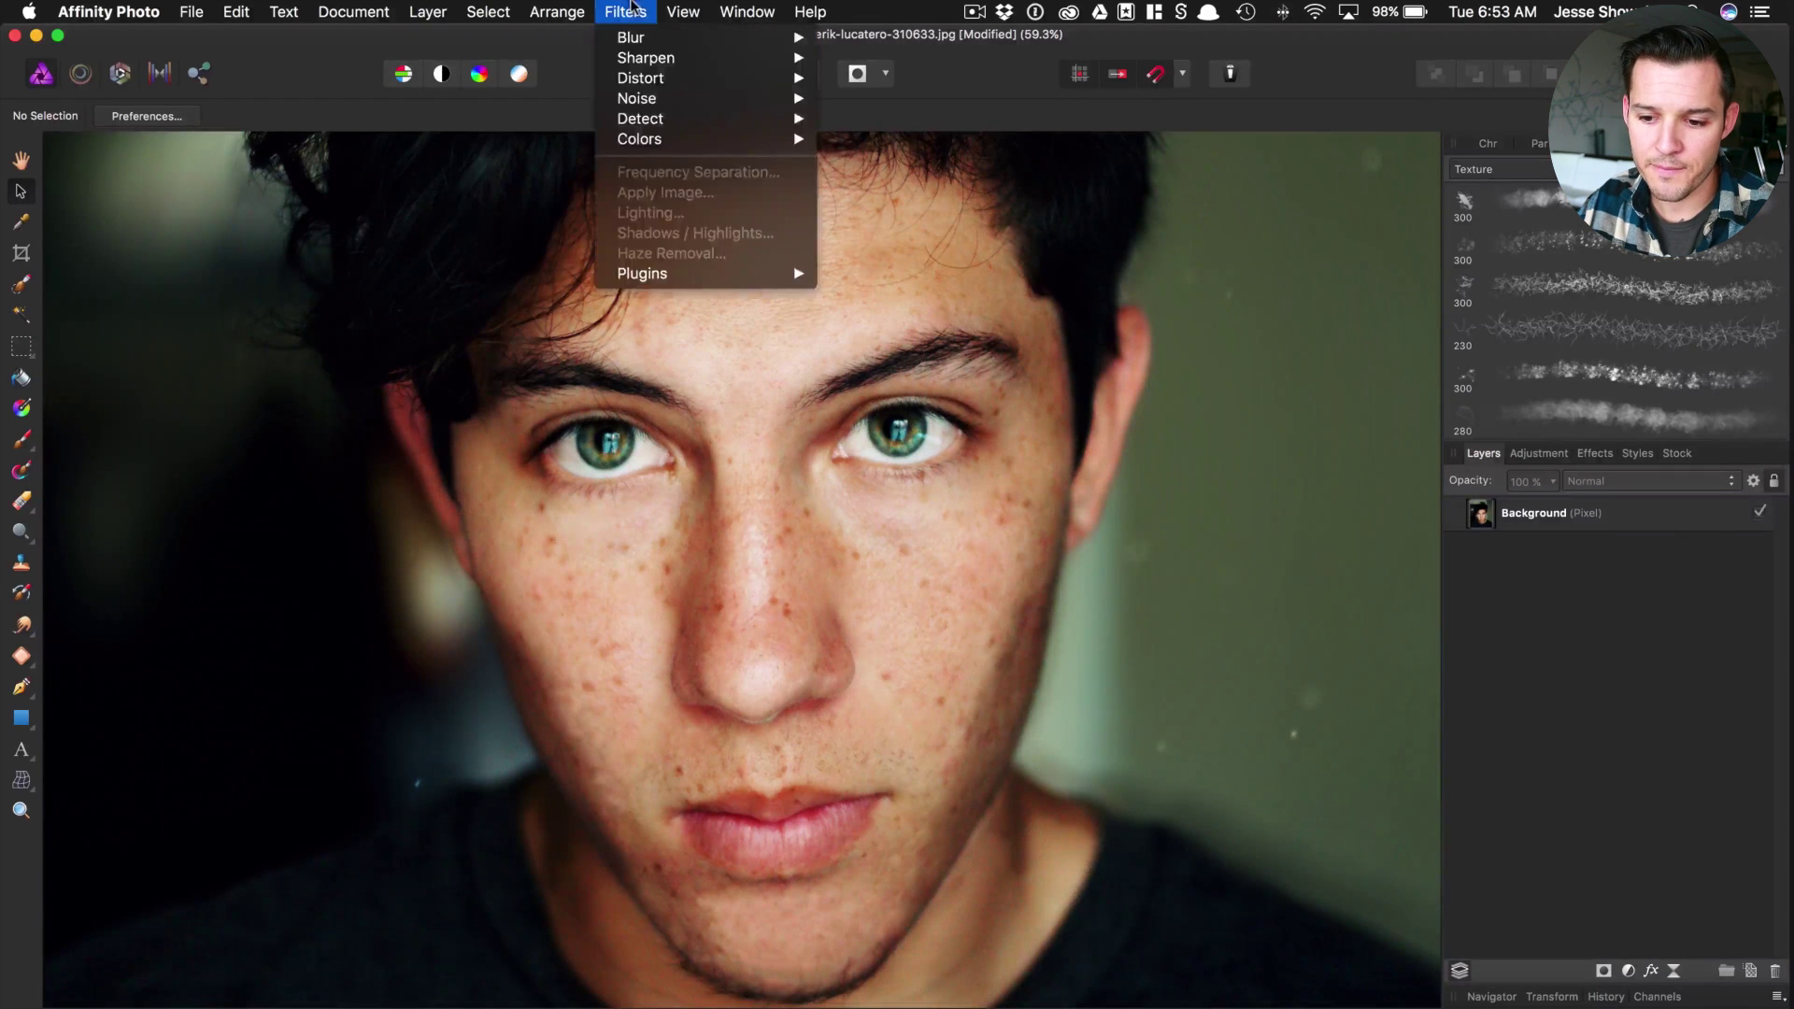
pyautogui.click(963, 369)
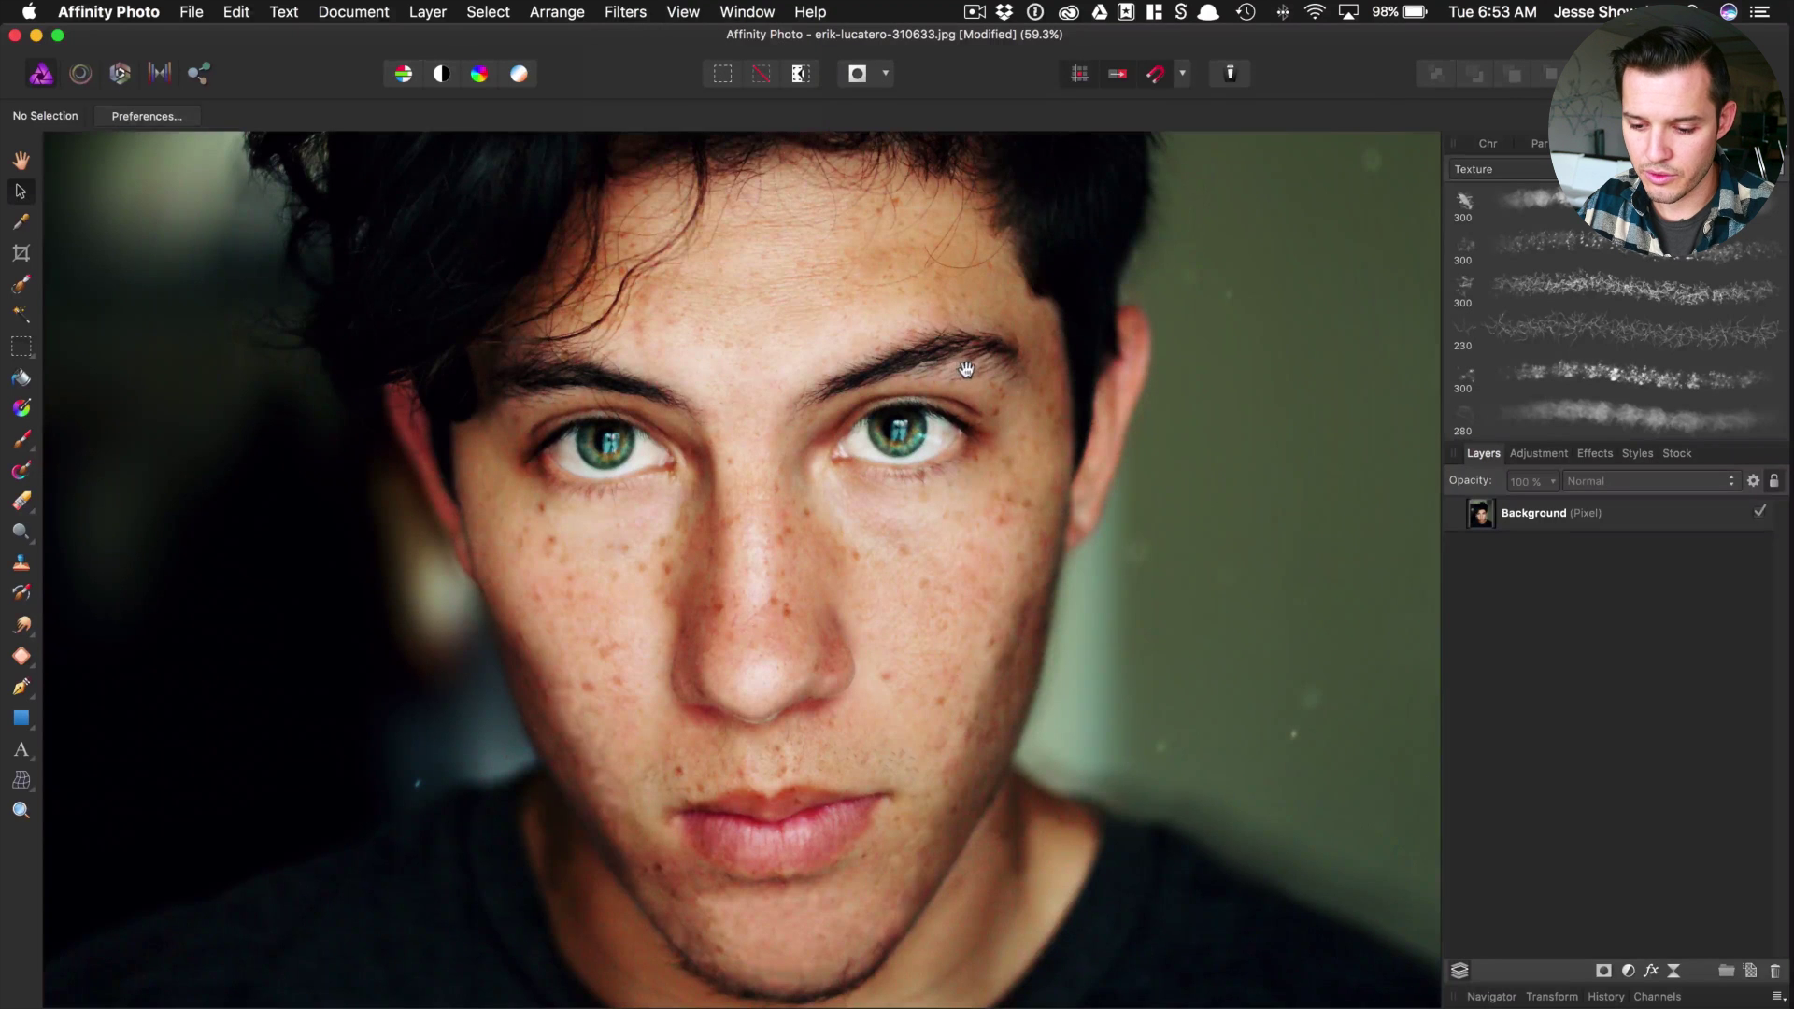
pyautogui.press('z')
pyautogui.click(953, 367)
pyautogui.press('super+minus')
pyautogui.press('v')
pyautogui.click(950, 365)
# - Apply Frequency Separation to the Background layer with a radius of 5 px
pyautogui.click(625, 12)
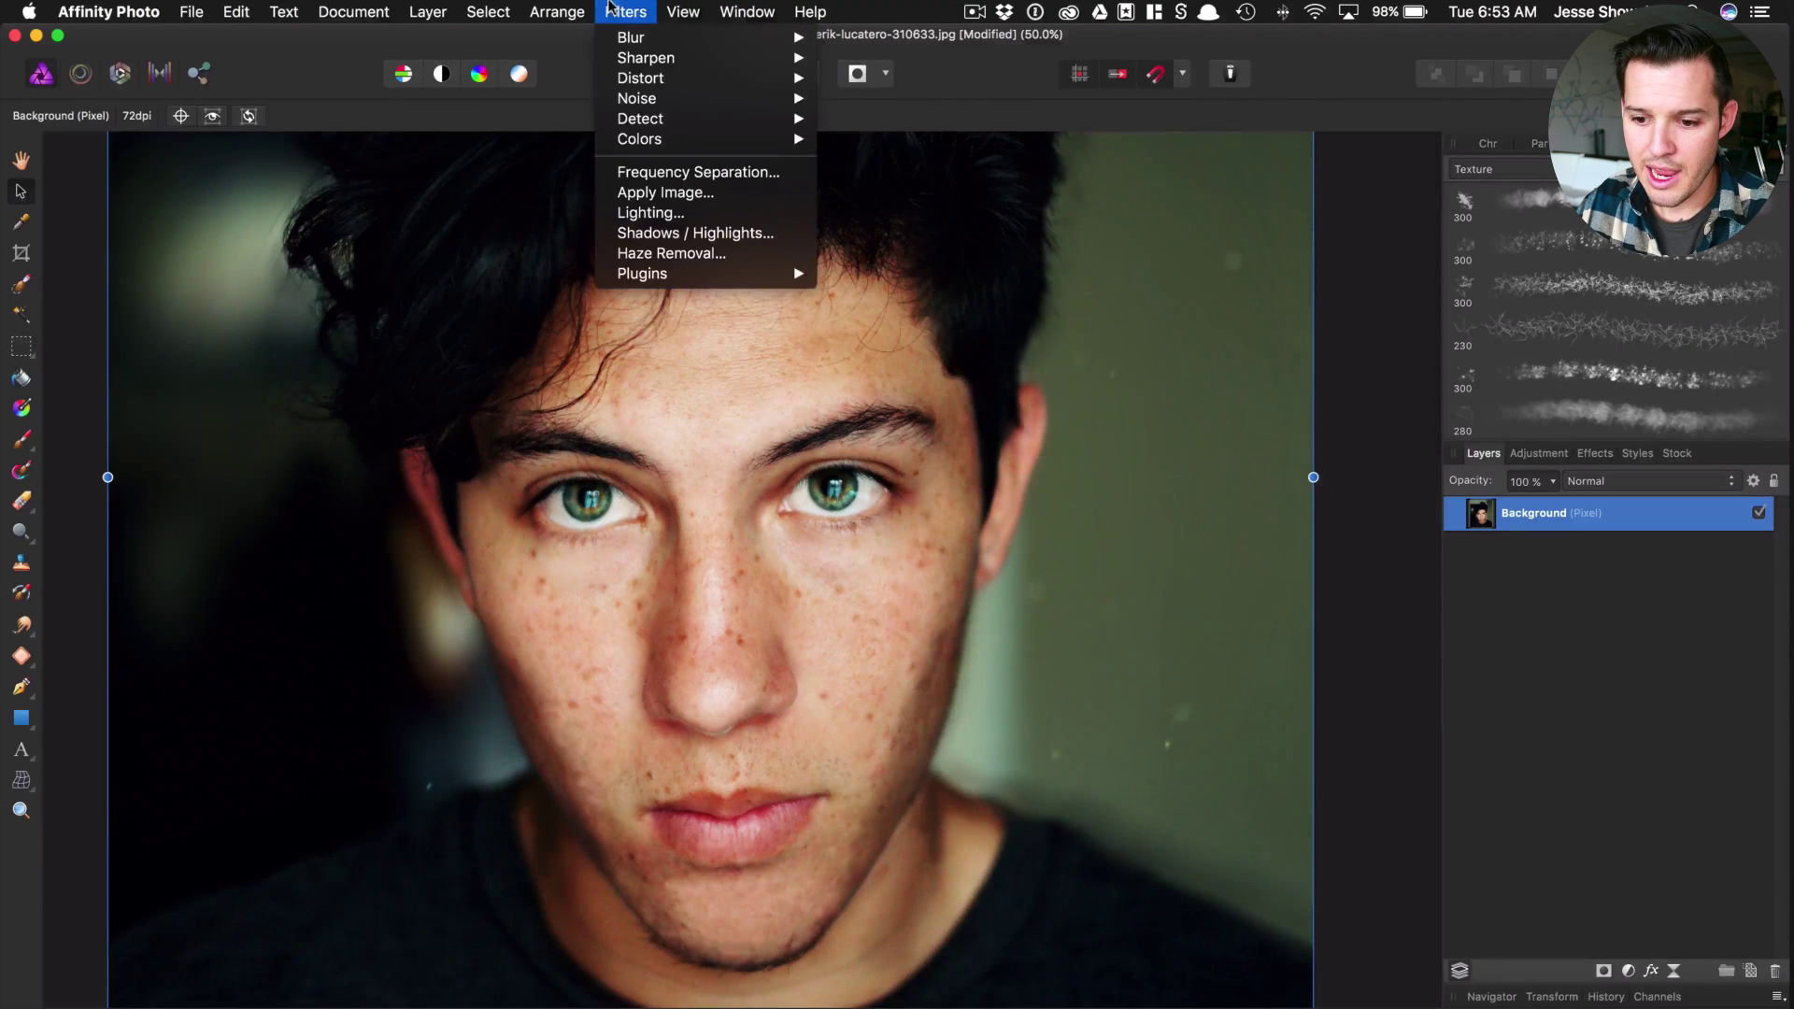
pyautogui.click(678, 182)
pyautogui.moveTo(1370, 820); pyautogui.dragTo(1630, 599)
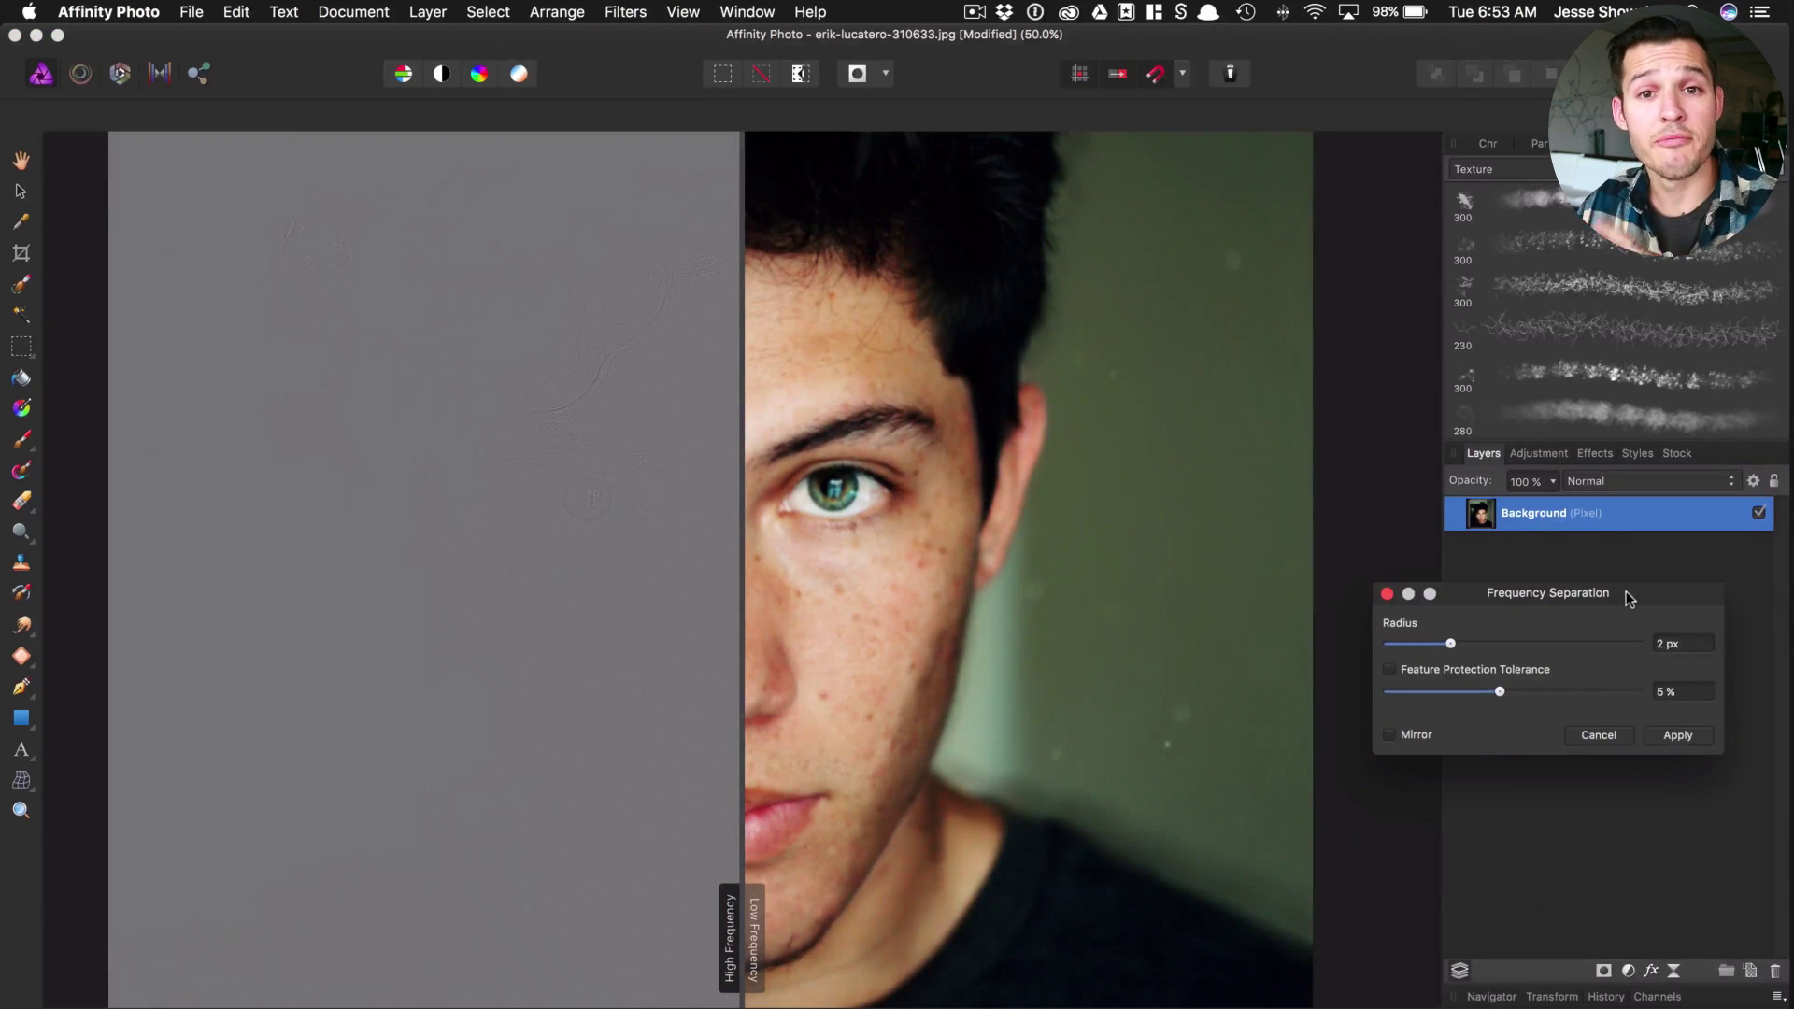
pyautogui.moveTo(744, 903); pyautogui.dragTo(743, 864)
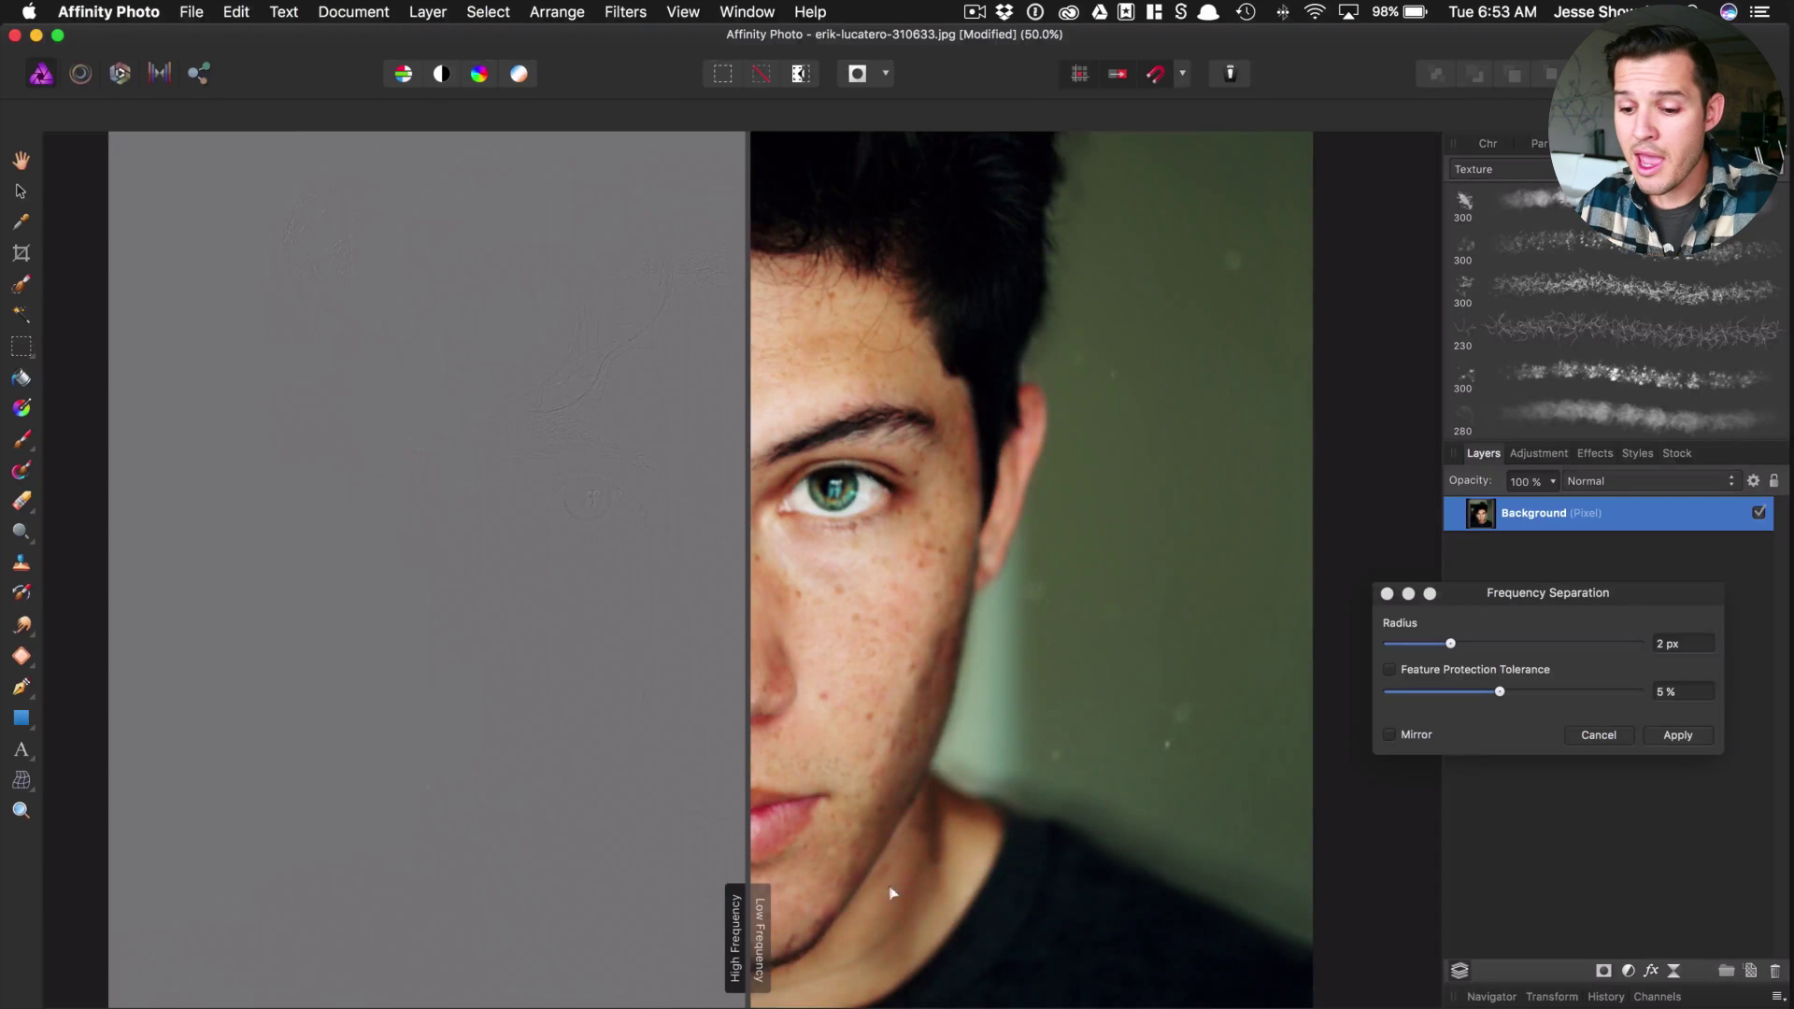
pyautogui.moveTo(759, 916); pyautogui.dragTo(849, 916)
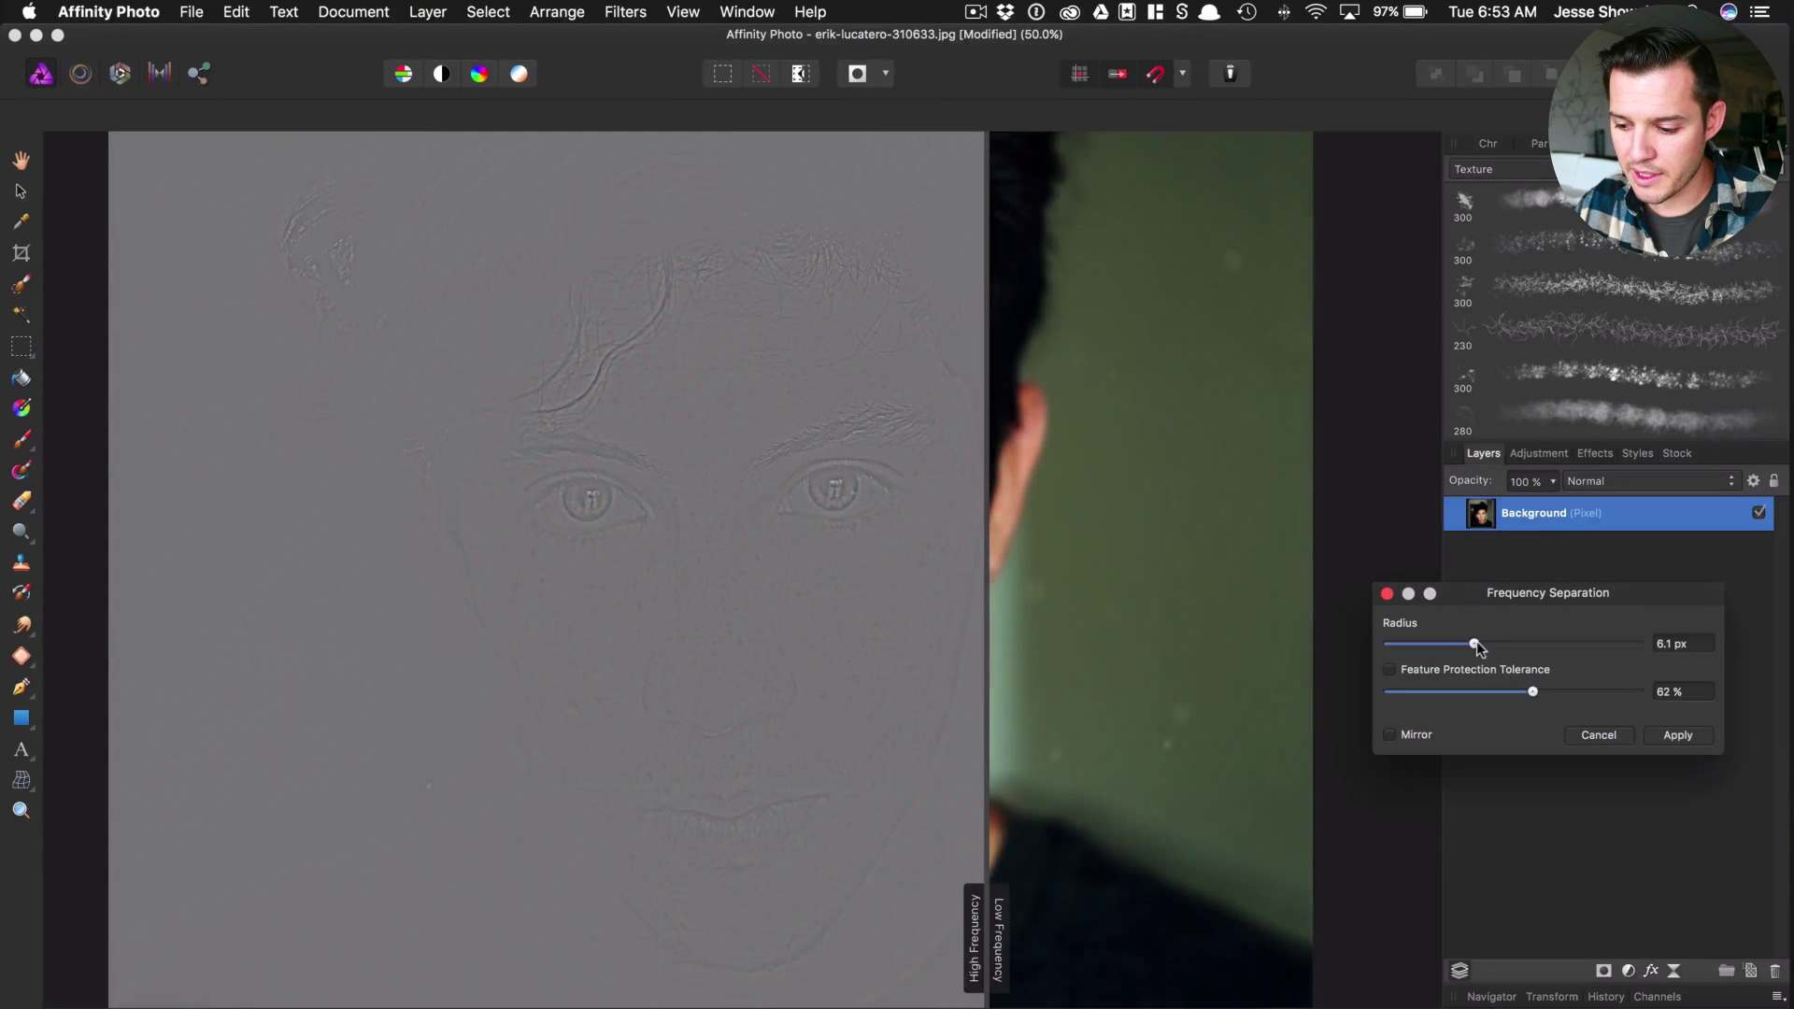
pyautogui.moveTo(1477, 641); pyautogui.dragTo(1469, 645)
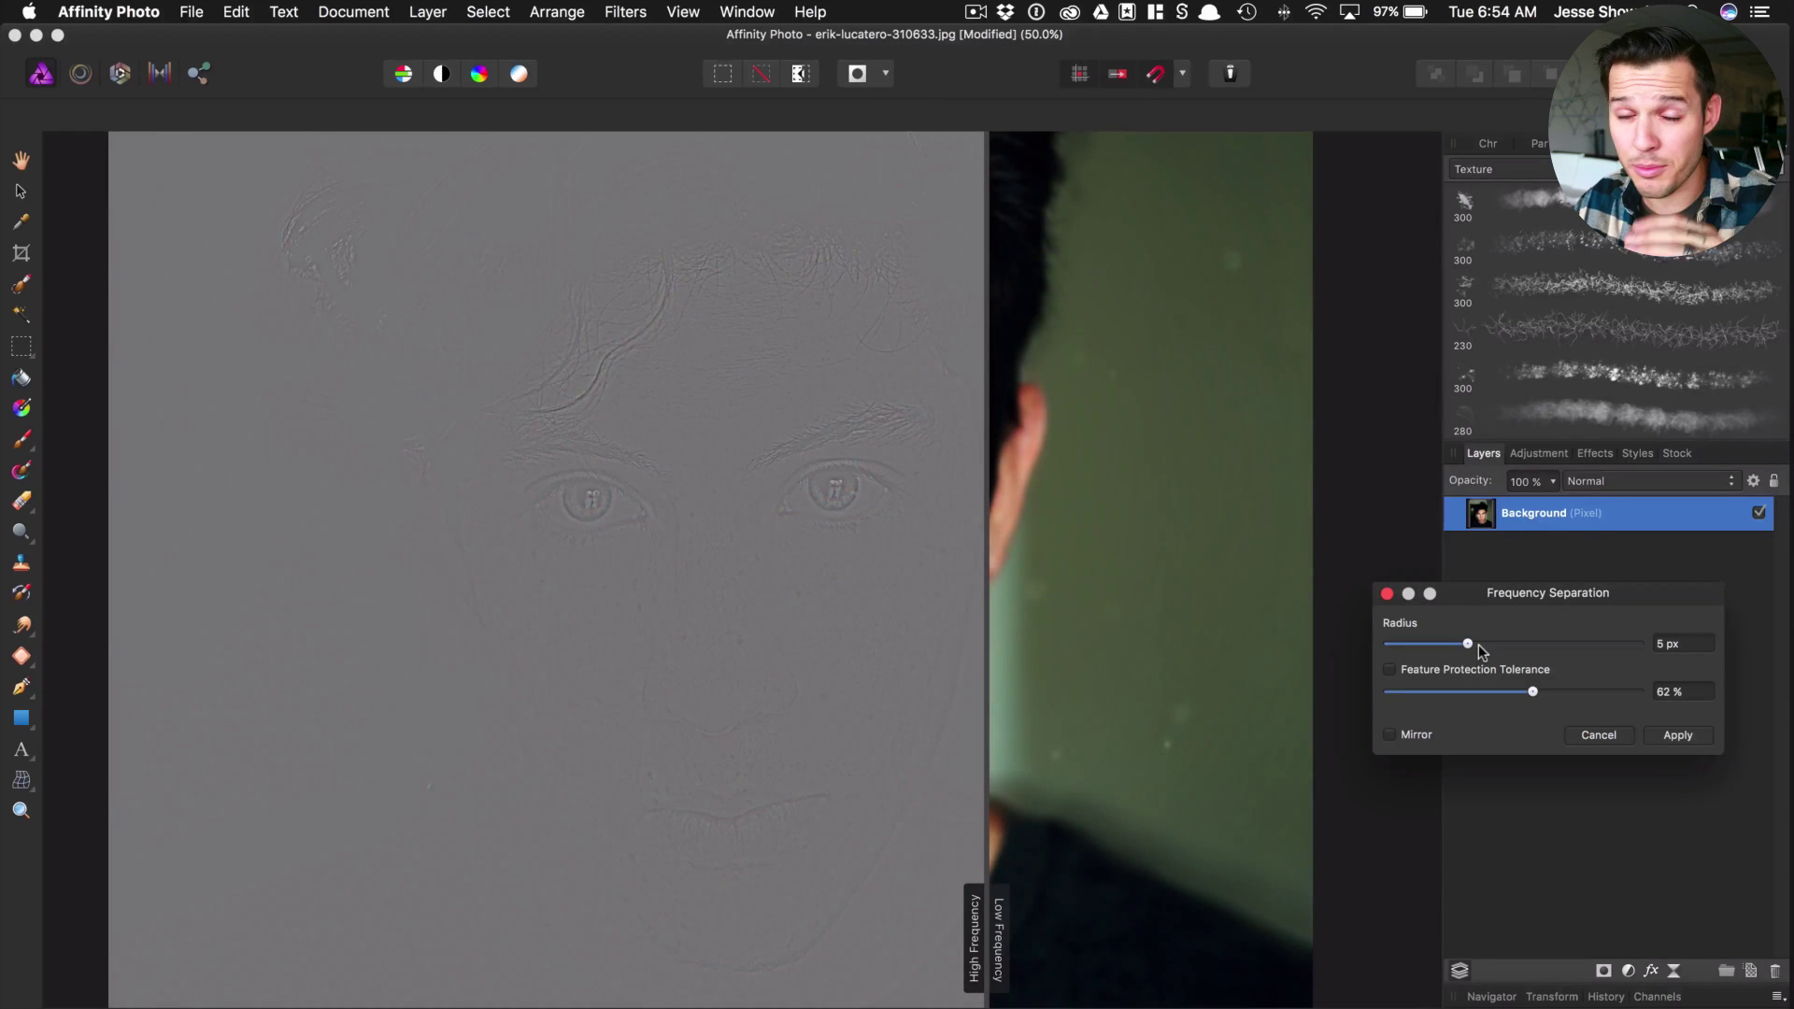
pyautogui.click(1678, 736)
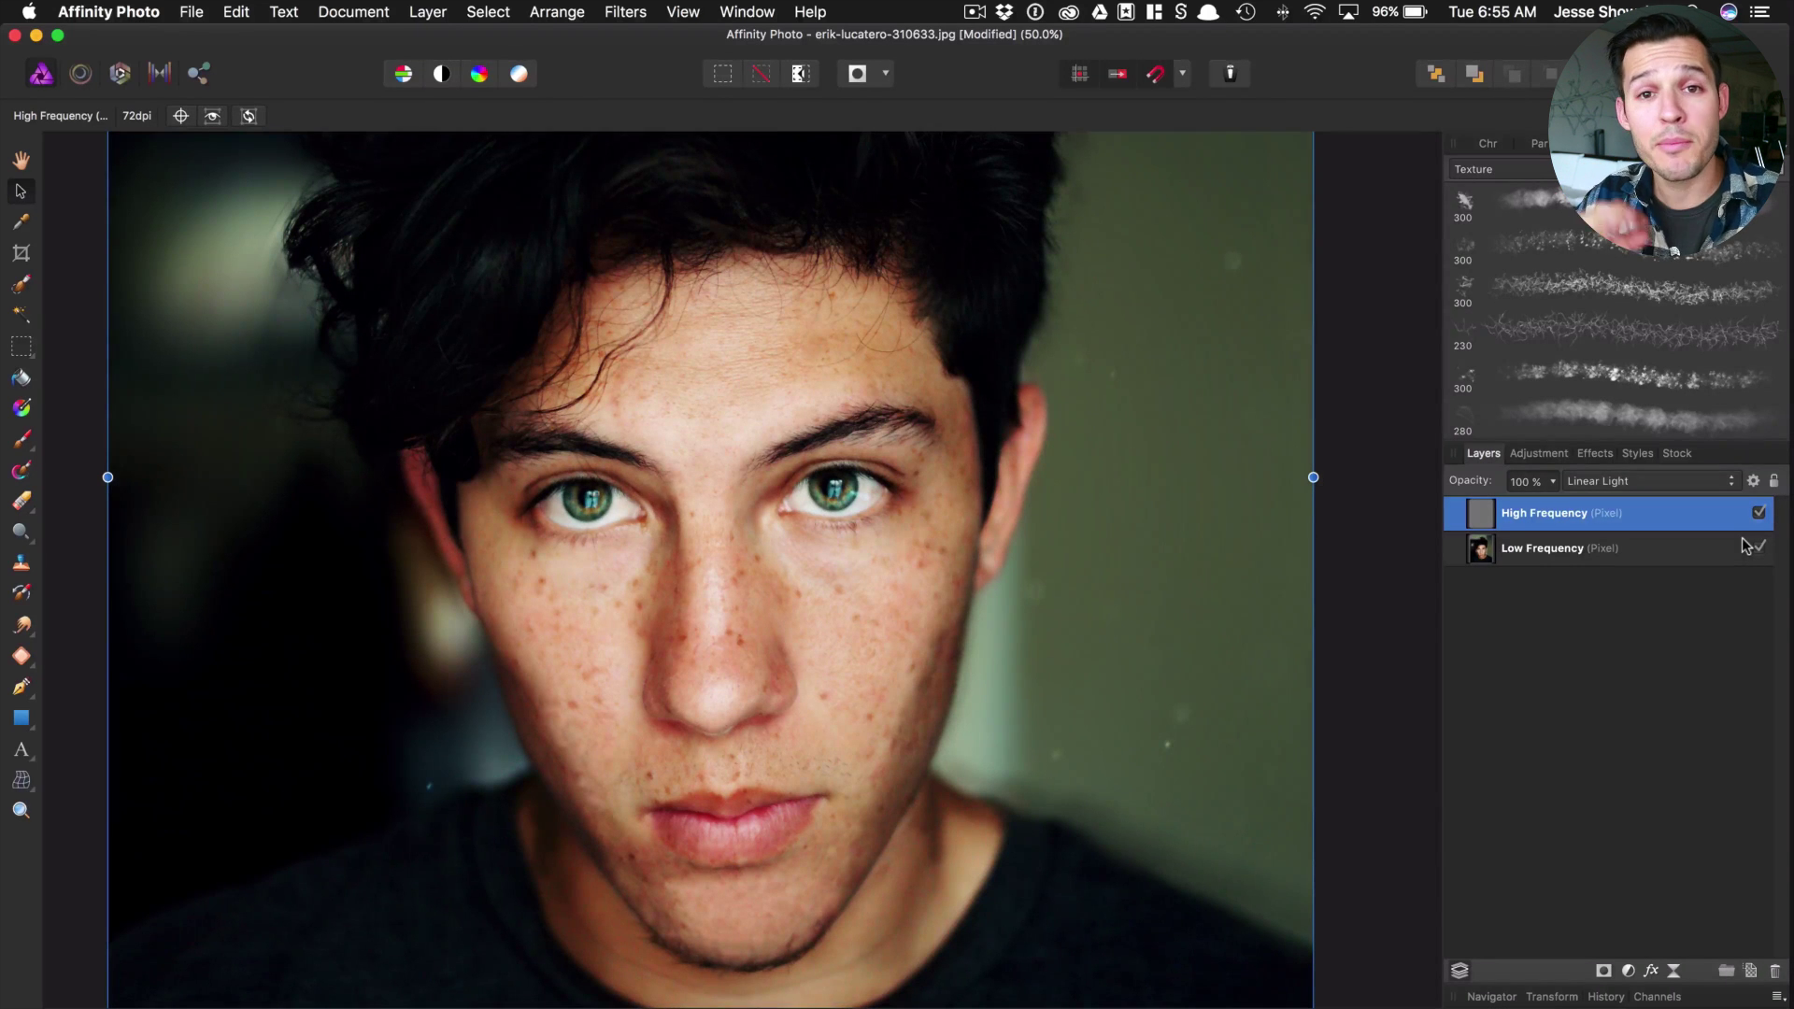
# - Hide the High Frequency layer and activate the Blemish Removal Tool for close-up work on the face
pyautogui.click(1759, 512)
pyautogui.press('super+1')
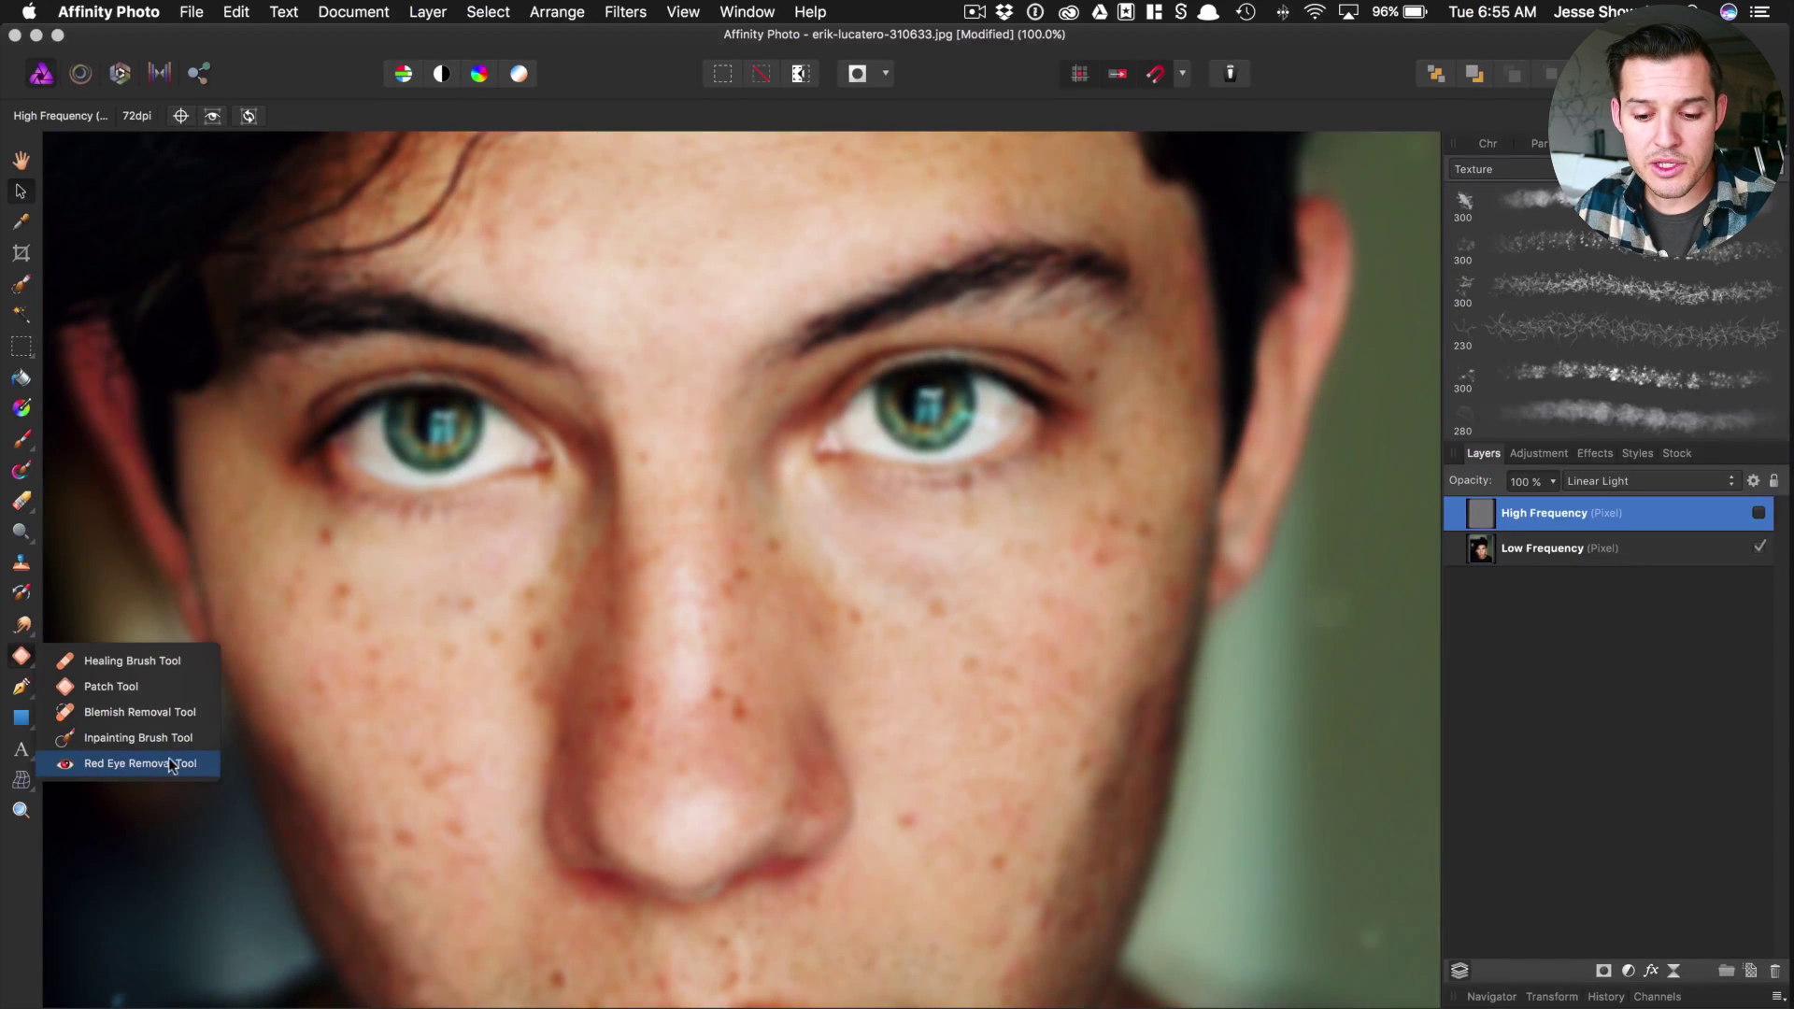
pyautogui.click(149, 712)
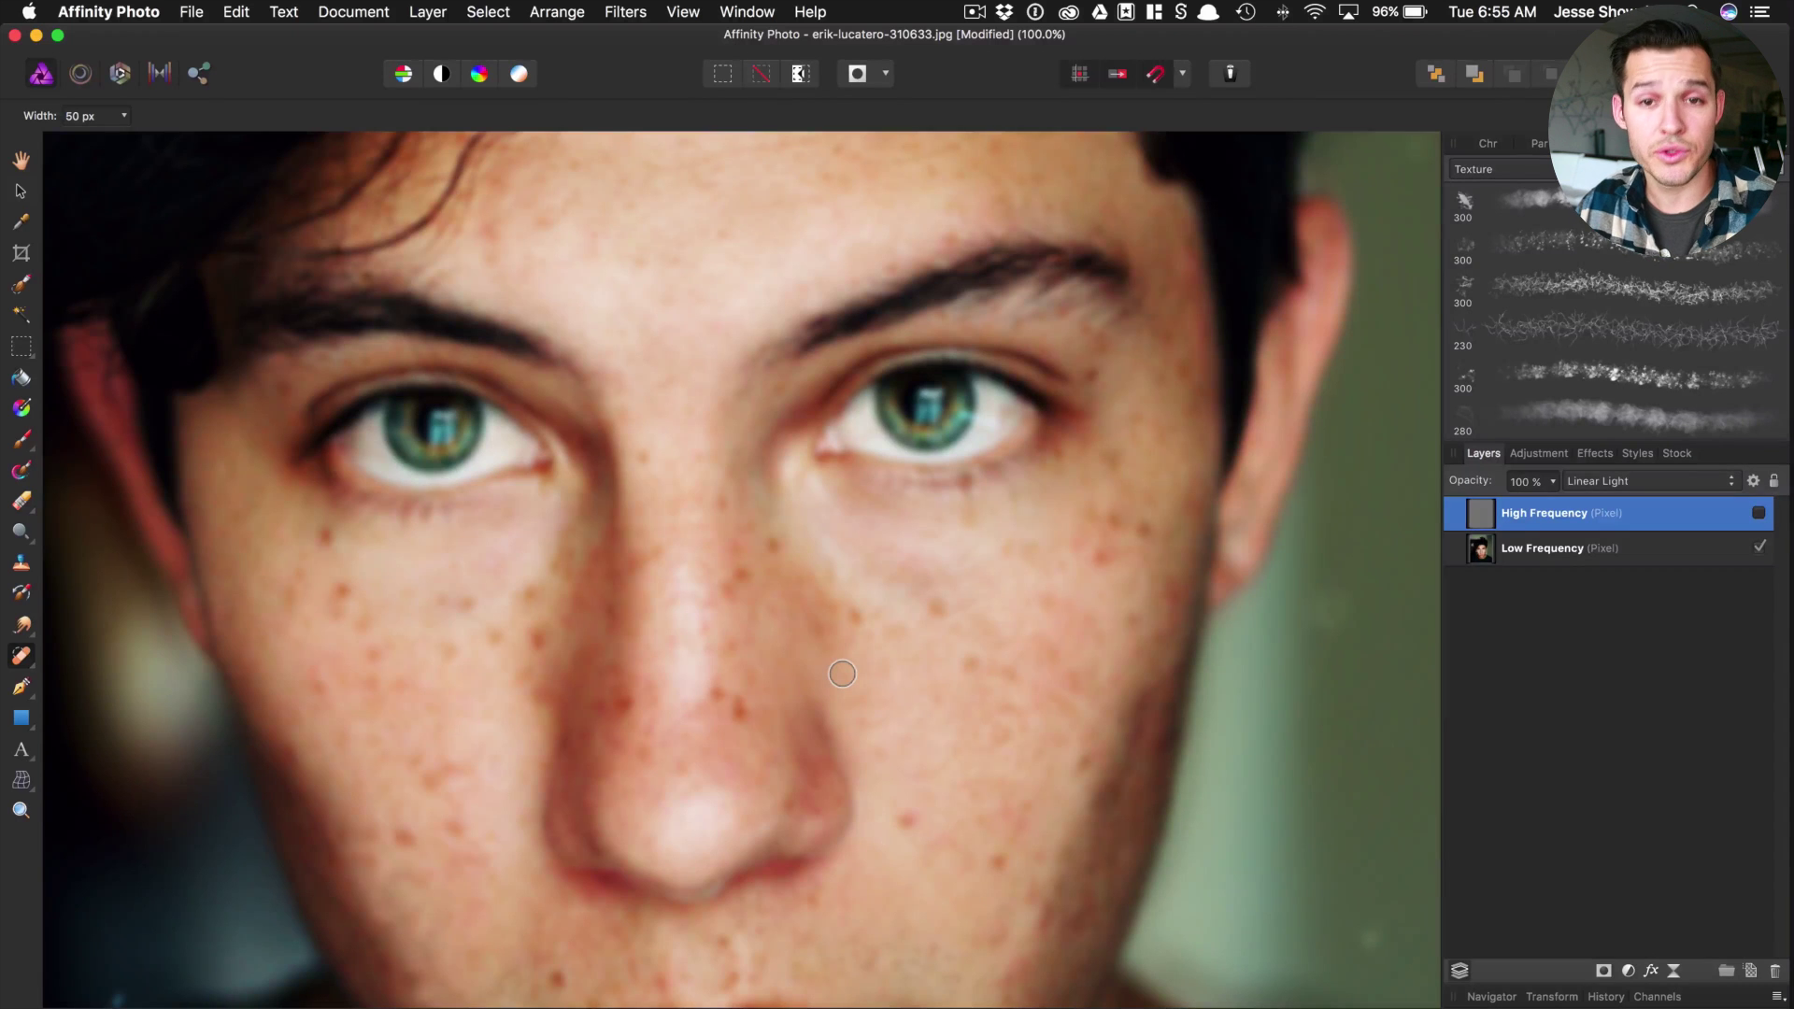
pyautogui.press('super+equal')
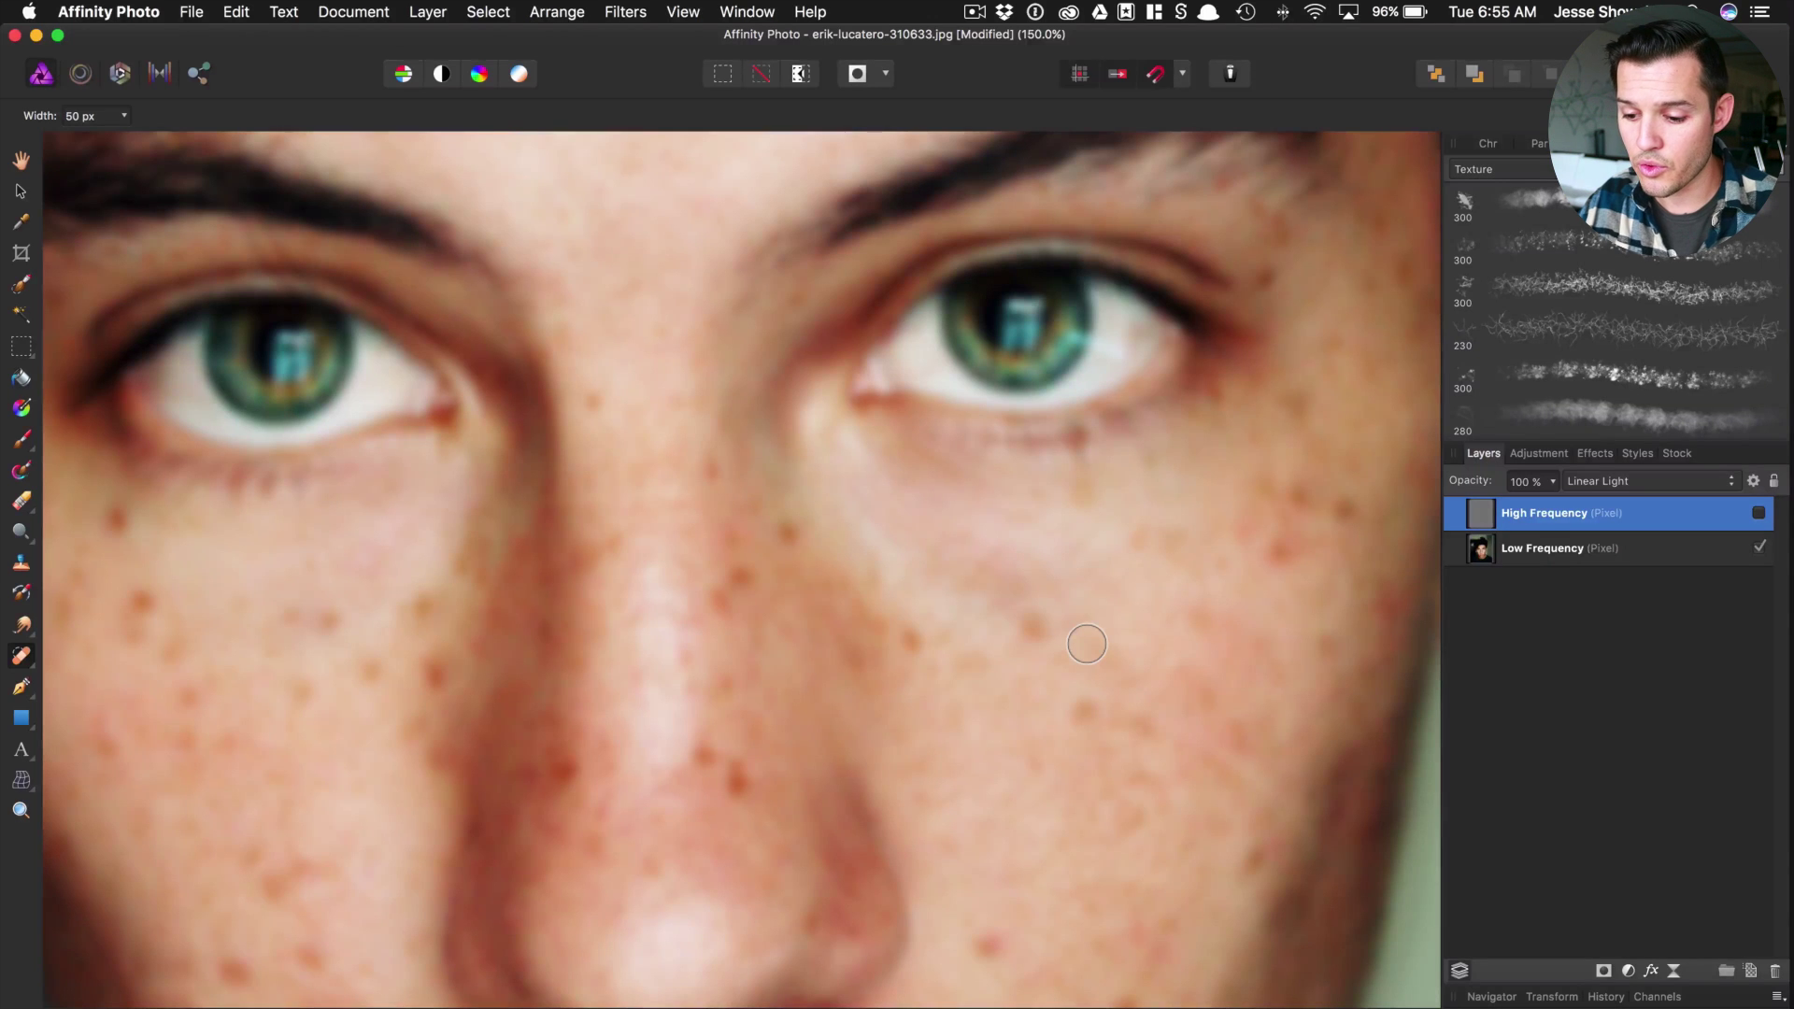
# - Select the Low Frequency layer and set the Blemish Removal brush width to 61 px
pyautogui.press(']')
pyautogui.press(']')
pyautogui.press(']')
pyautogui.press(']')
pyautogui.press(']')
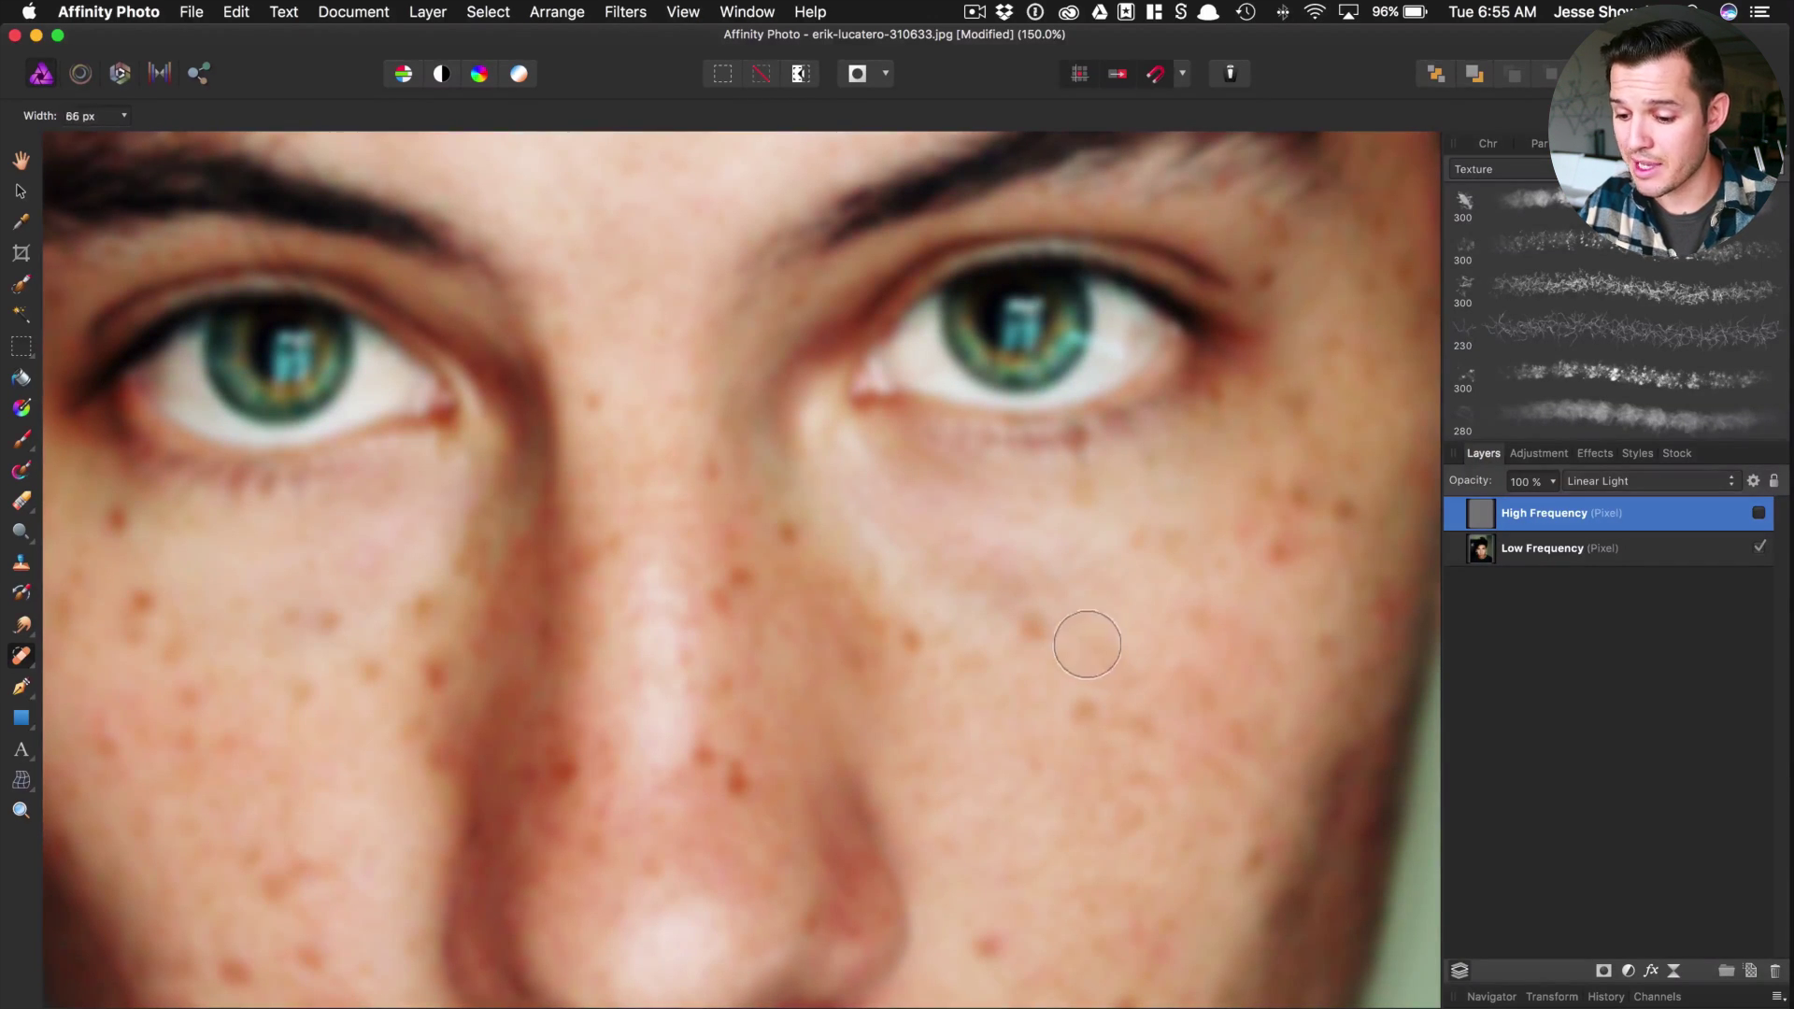
pyautogui.hotkey('alt', '[')
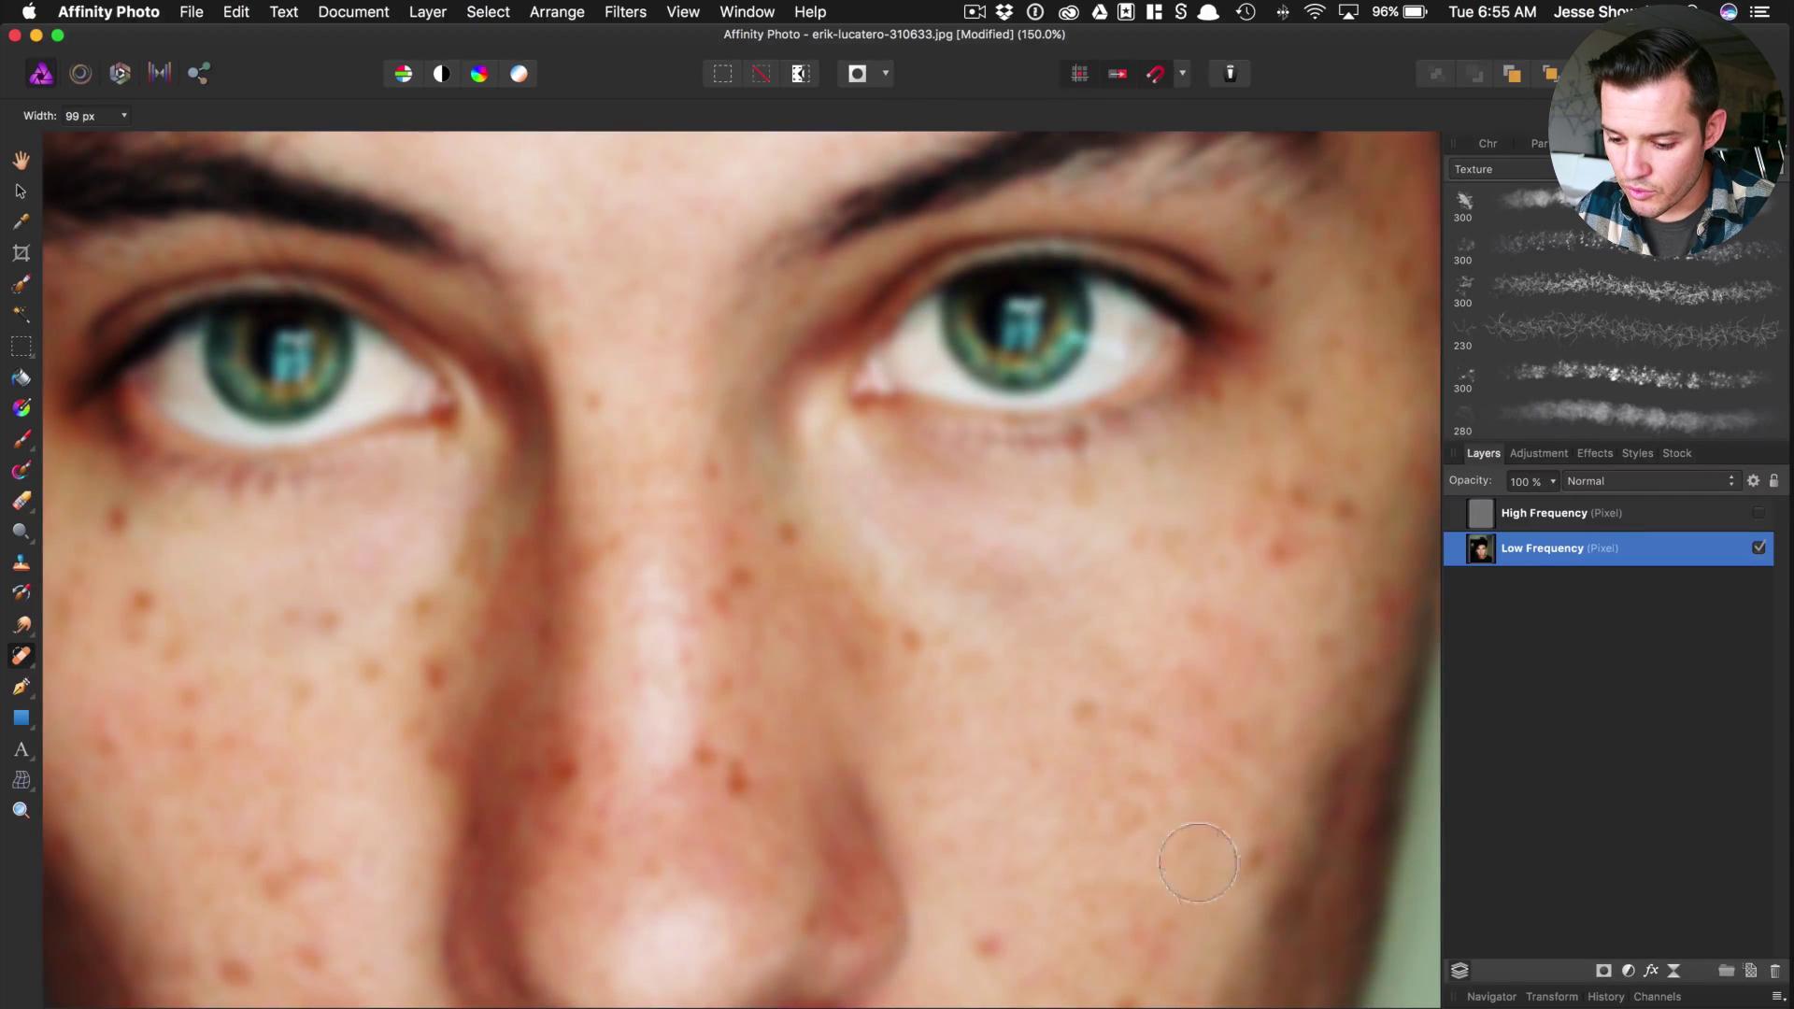
pyautogui.press('[')
pyautogui.press('[')
pyautogui.press('[')
pyautogui.press('[')
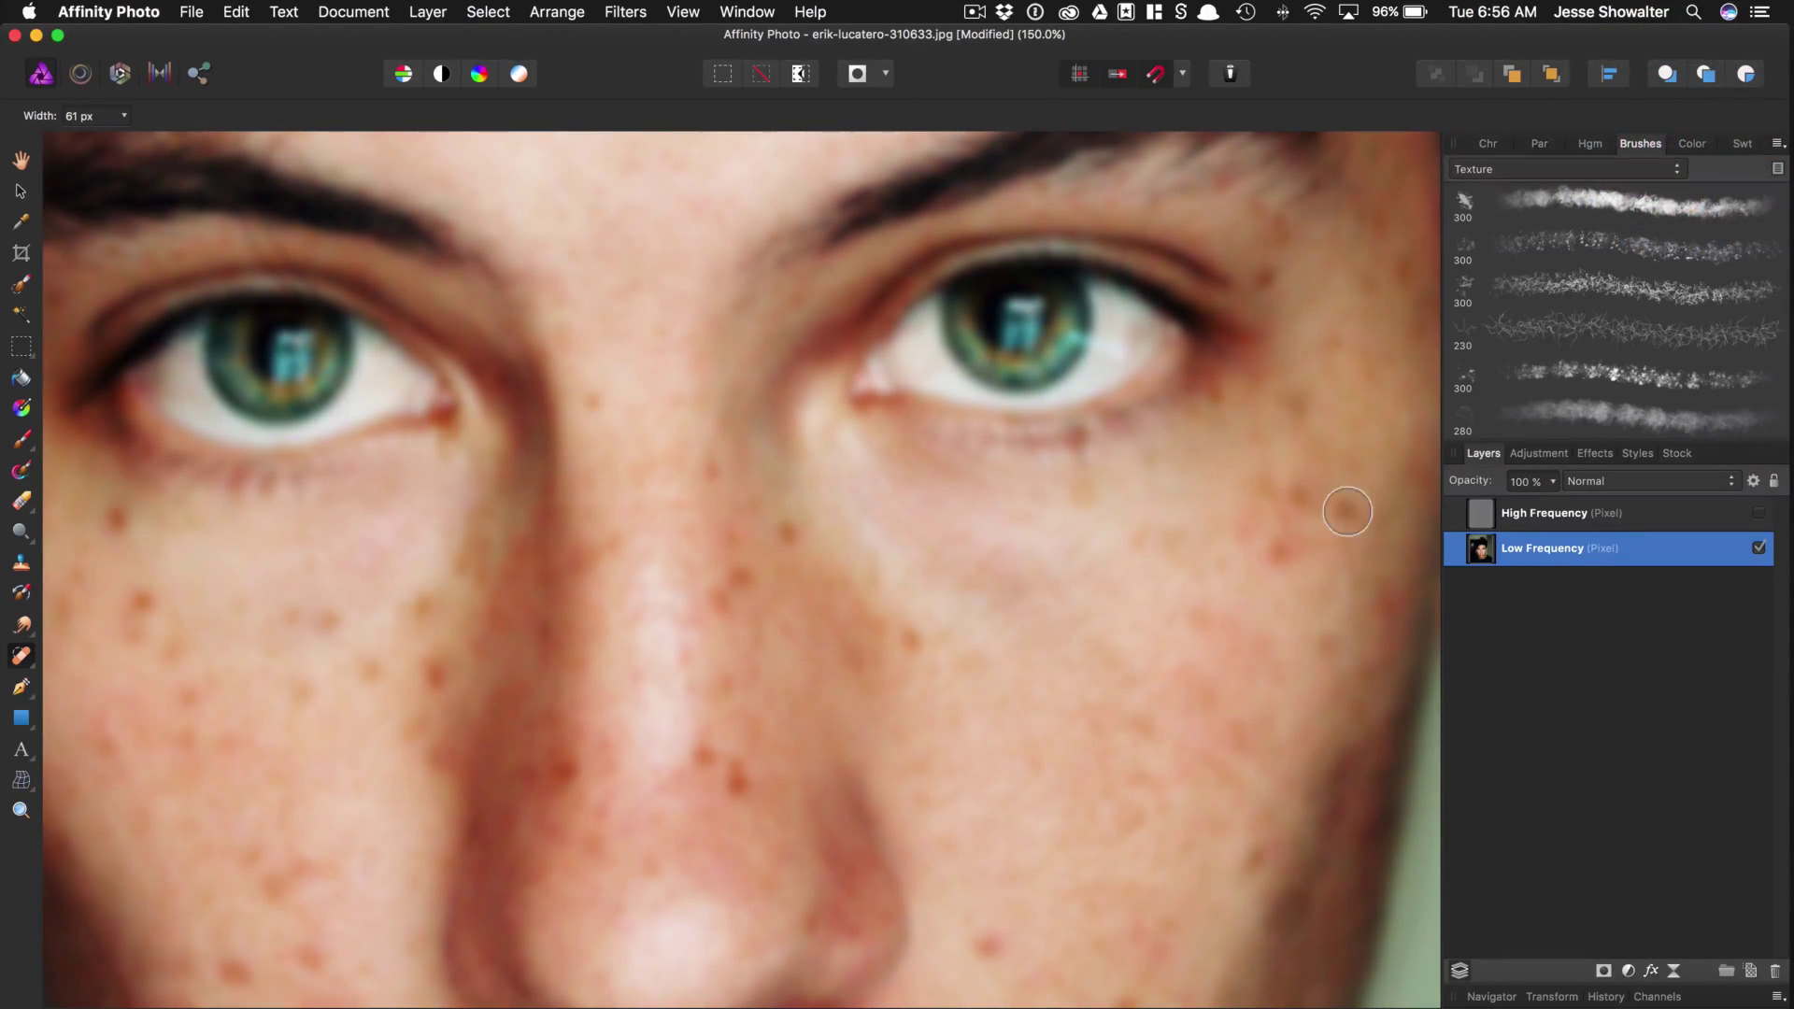
# - Remove the freckles and spots from the cheek on the right side of the portrait and along the nose
pyautogui.scroll(3, 790, 661)
pyautogui.scroll(-3, 1074, 754)
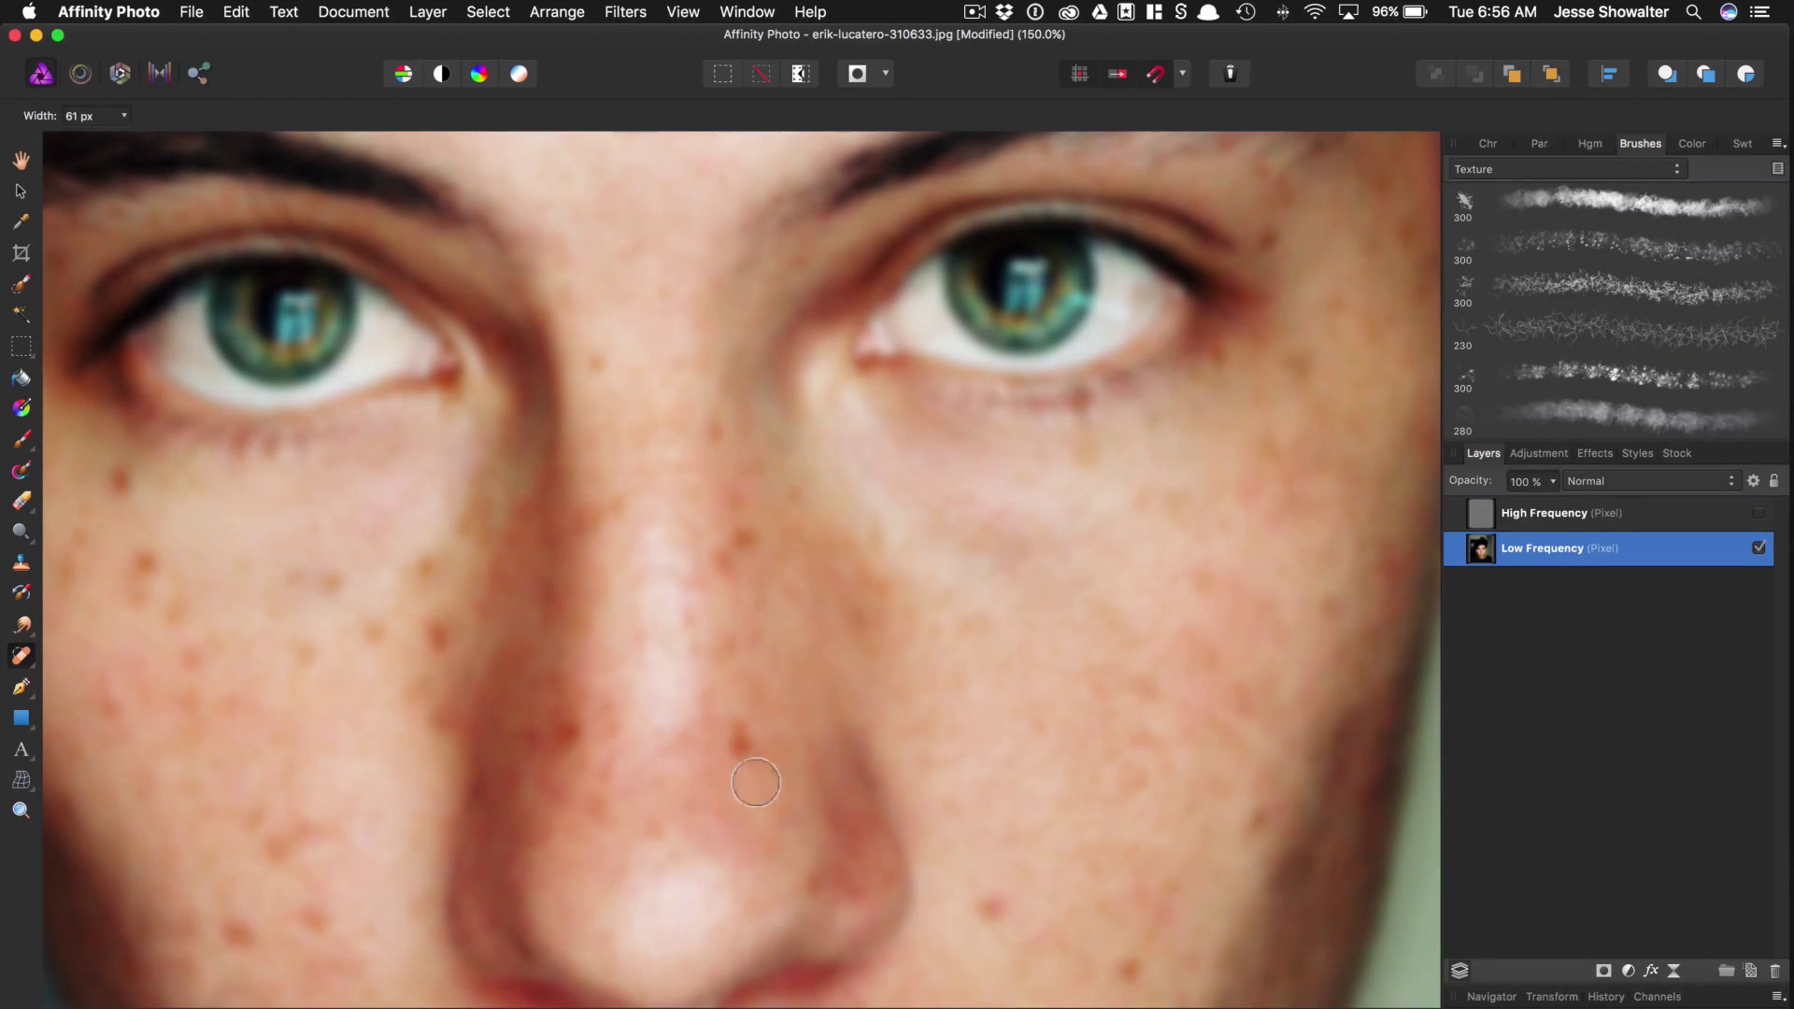
pyautogui.scroll(-3, 1126, 785)
pyautogui.scroll(3, 1126, 785)
pyautogui.hscroll(5, 1126, 785)
pyautogui.scroll(-3, 754, 725)
pyautogui.hscroll(-5, 755, 725)
pyautogui.scroll(3, 1049, 552)
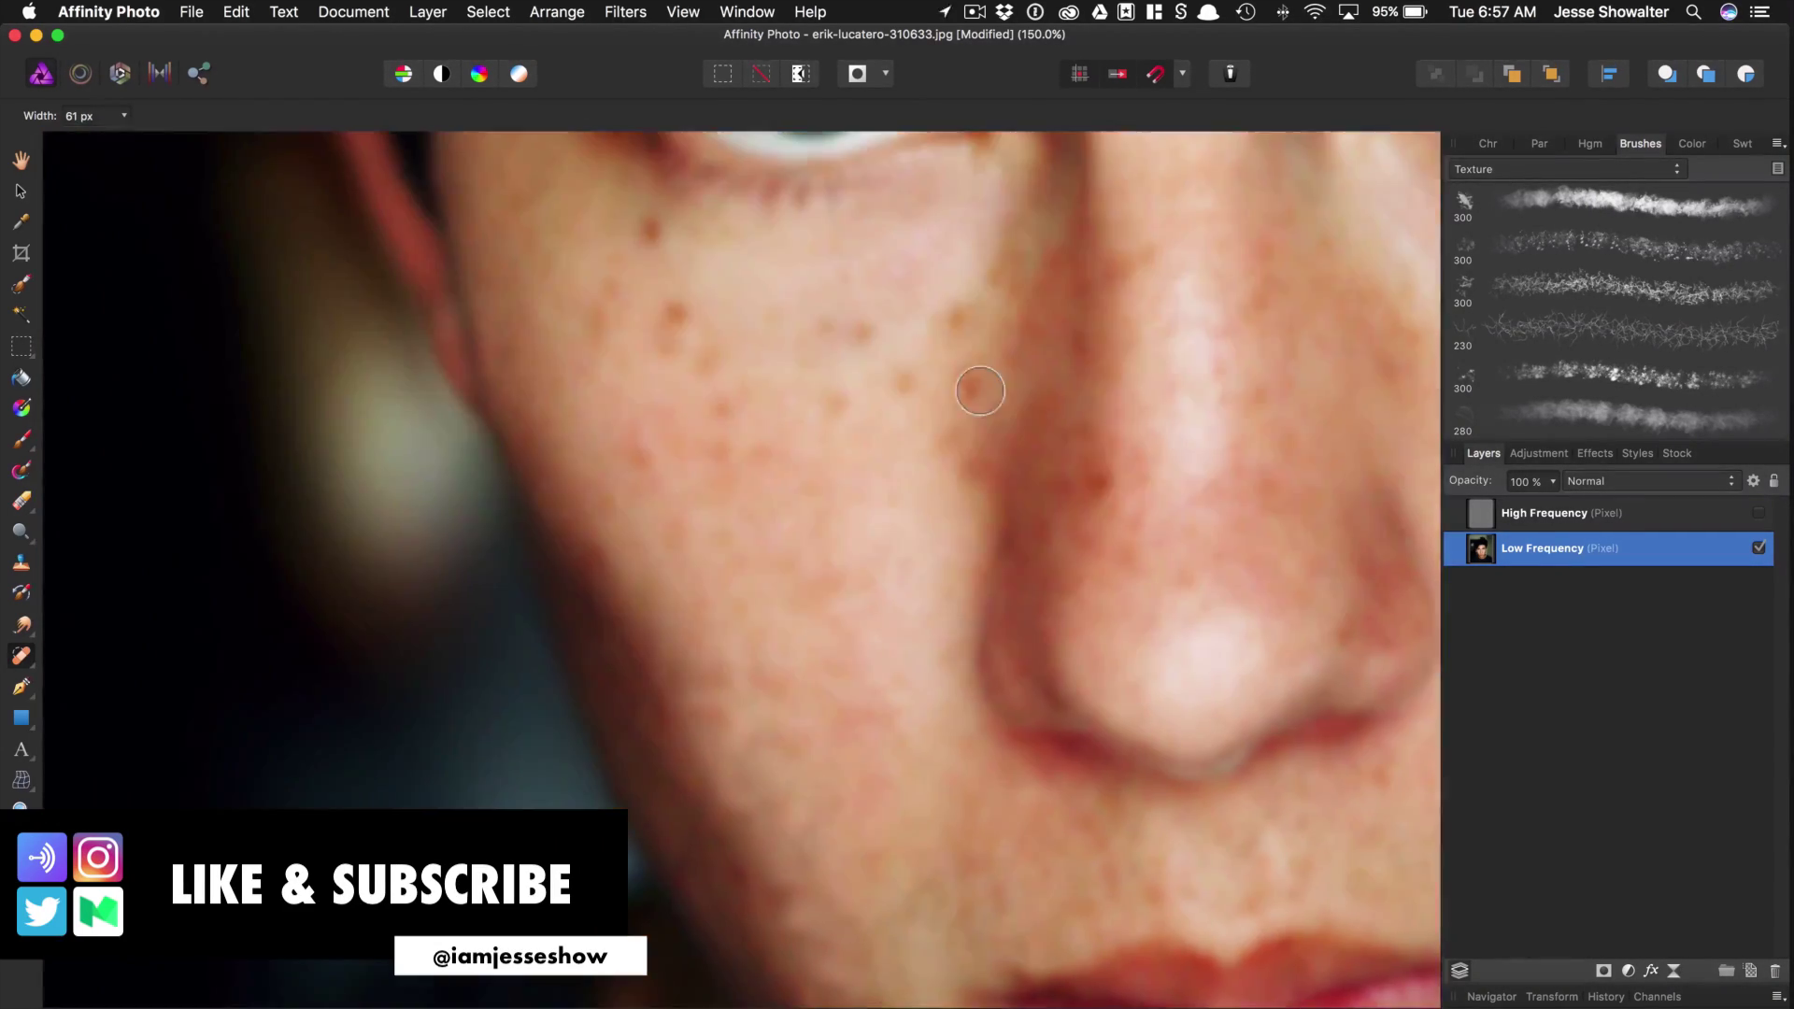
# - Remove the remaining blemishes from the other cheek, the nose and the area around the mouth and chin
pyautogui.hscroll(5, 1049, 552)
pyautogui.press('super+1')
pyautogui.scroll(-5, 561, 521)
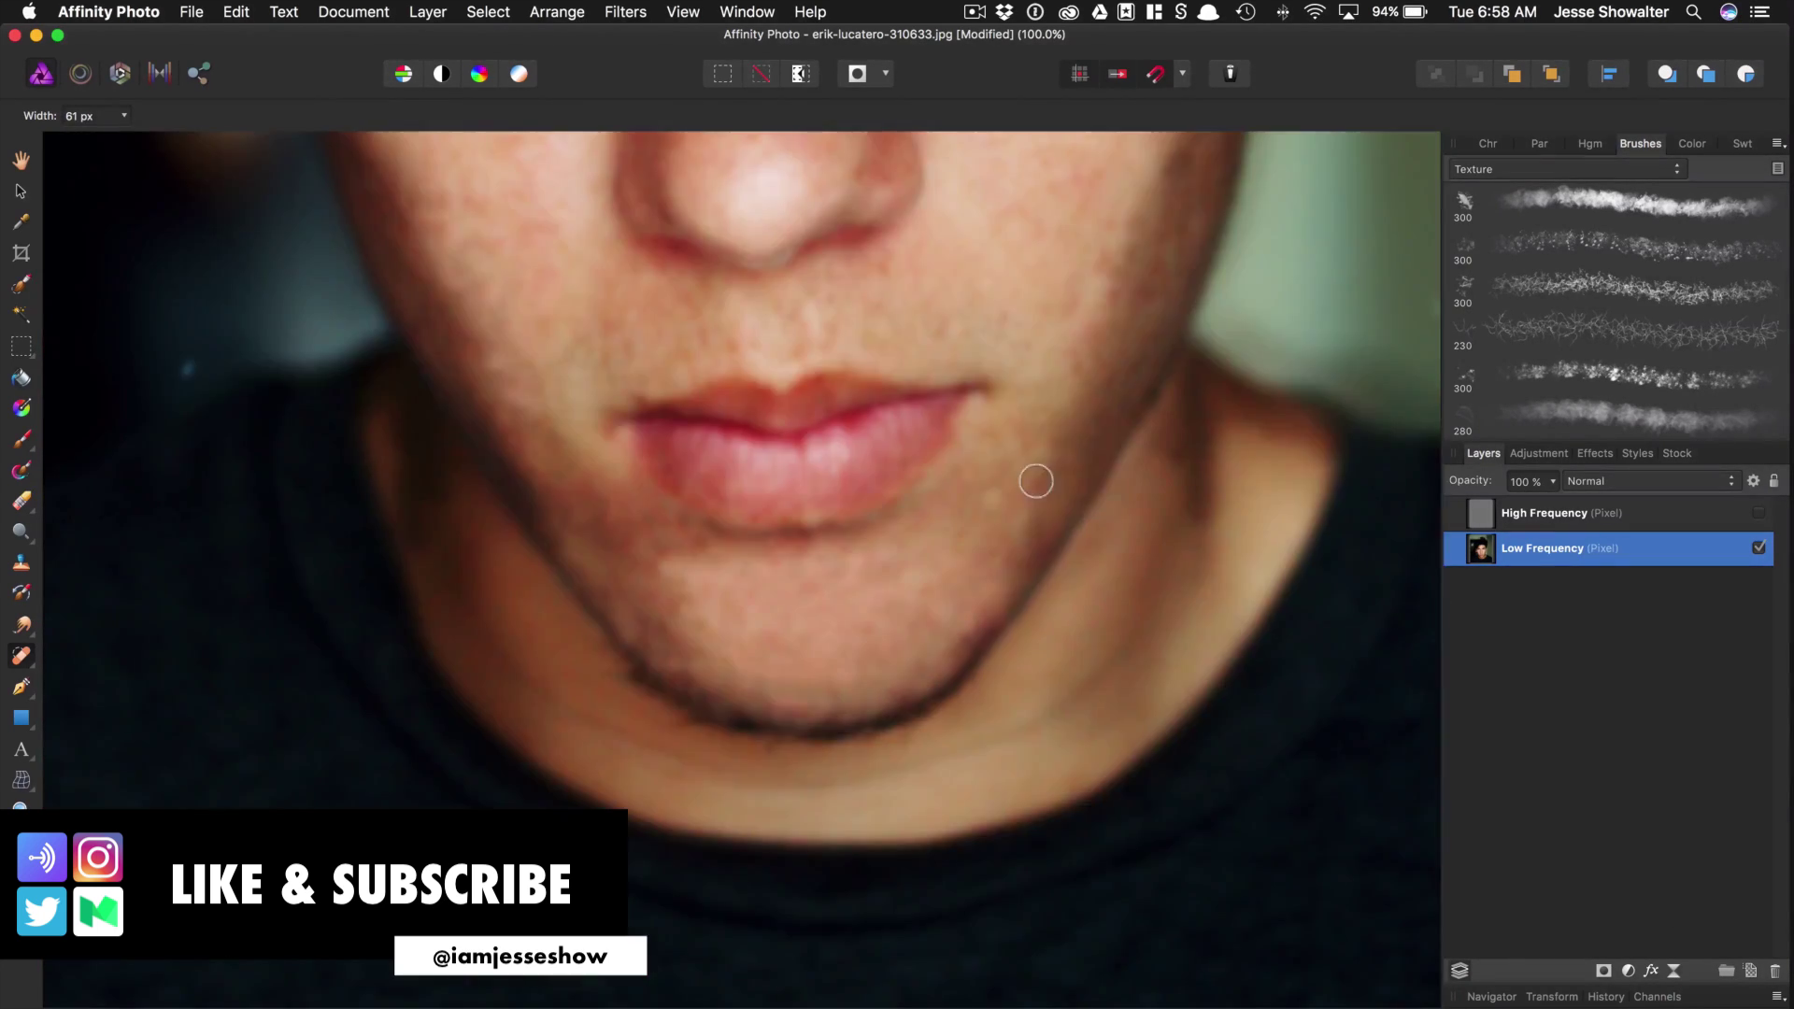
pyautogui.scroll(8, 1101, 529)
pyautogui.scroll(-8, 976, 715)
pyautogui.scroll(8, 837, 474)
pyautogui.press('v')
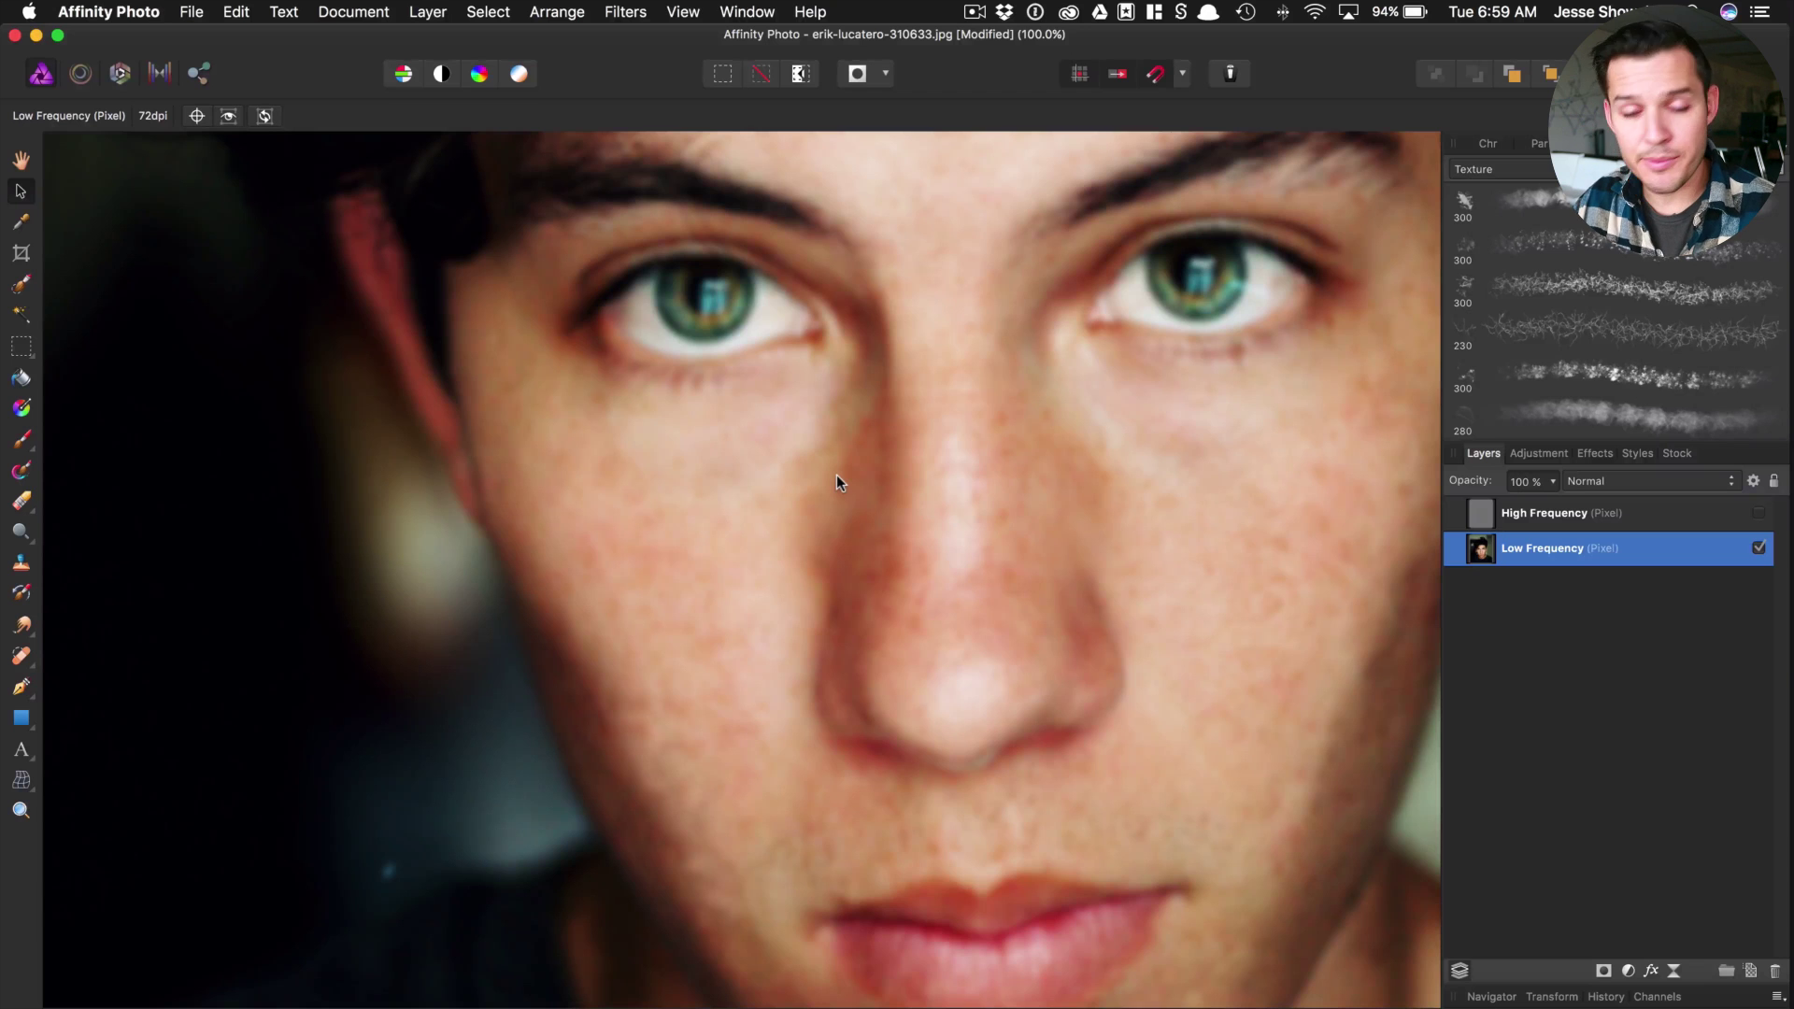
pyautogui.press('super+minus')
pyautogui.press('super+minus')
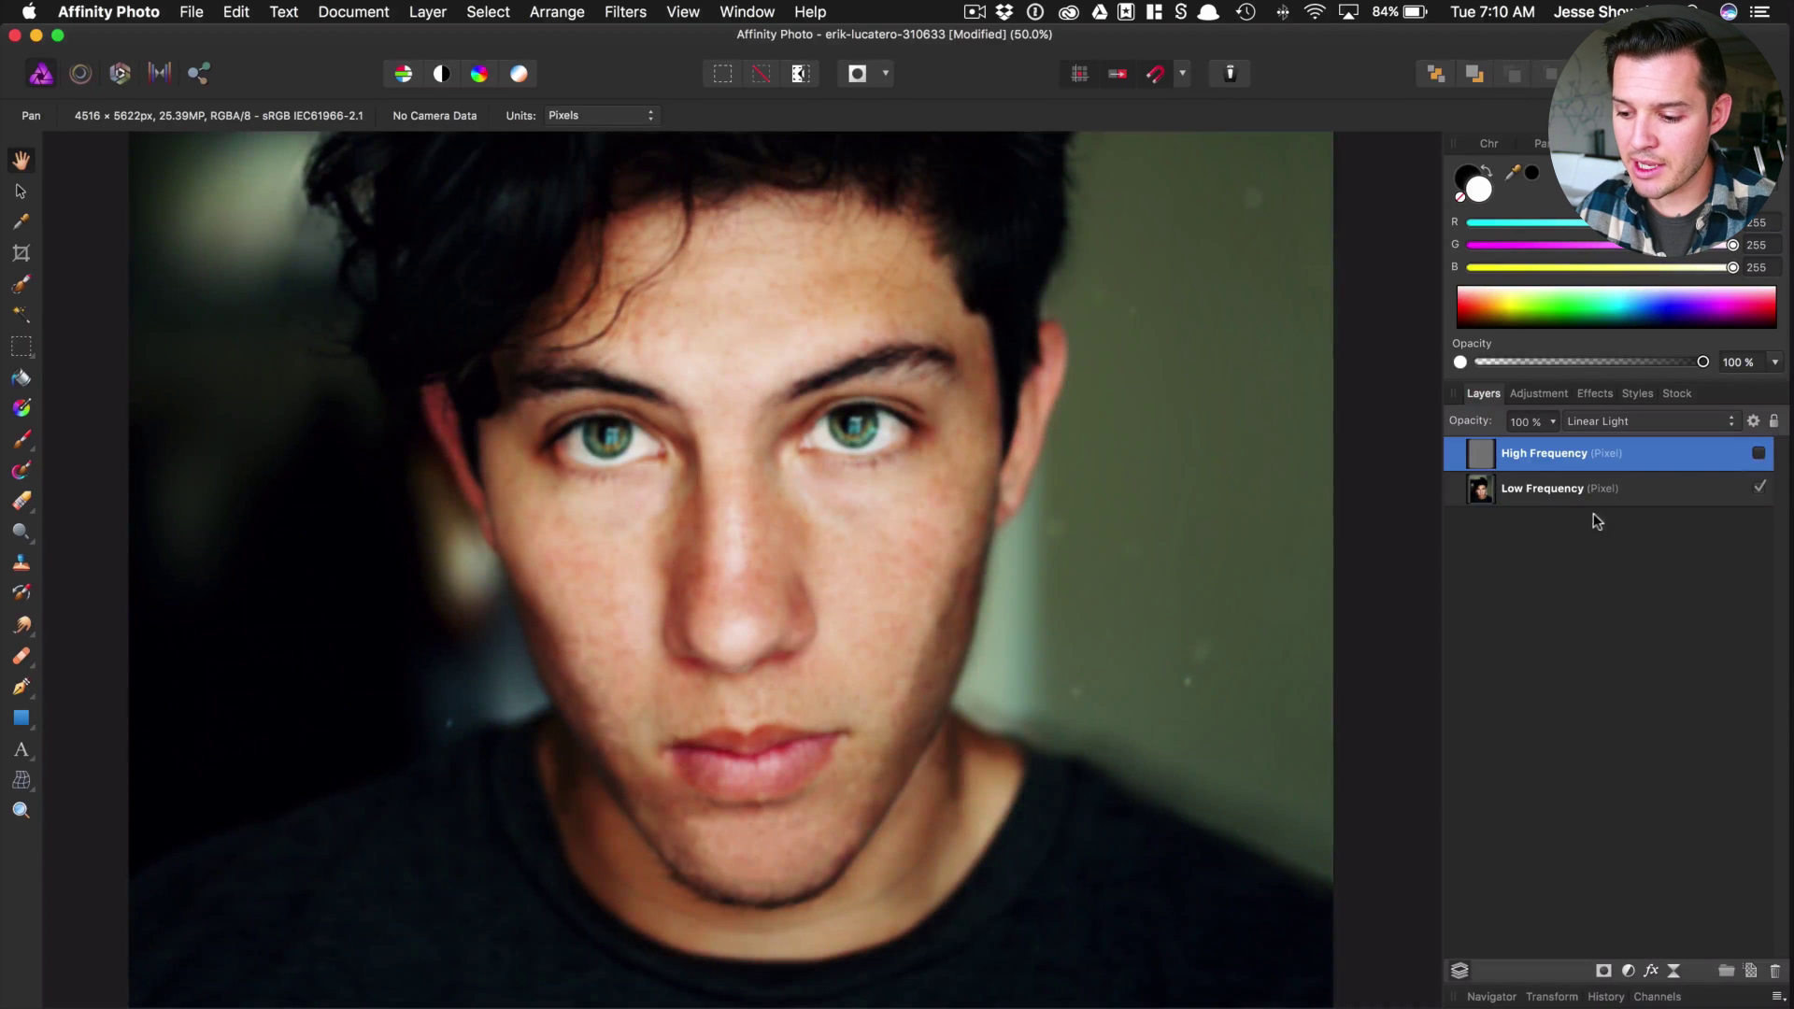
# - Select the Low Frequency layer and activate the Healing Brush Tool with a width of 299.9 px
pyautogui.click(1598, 495)
pyautogui.press('super+1')
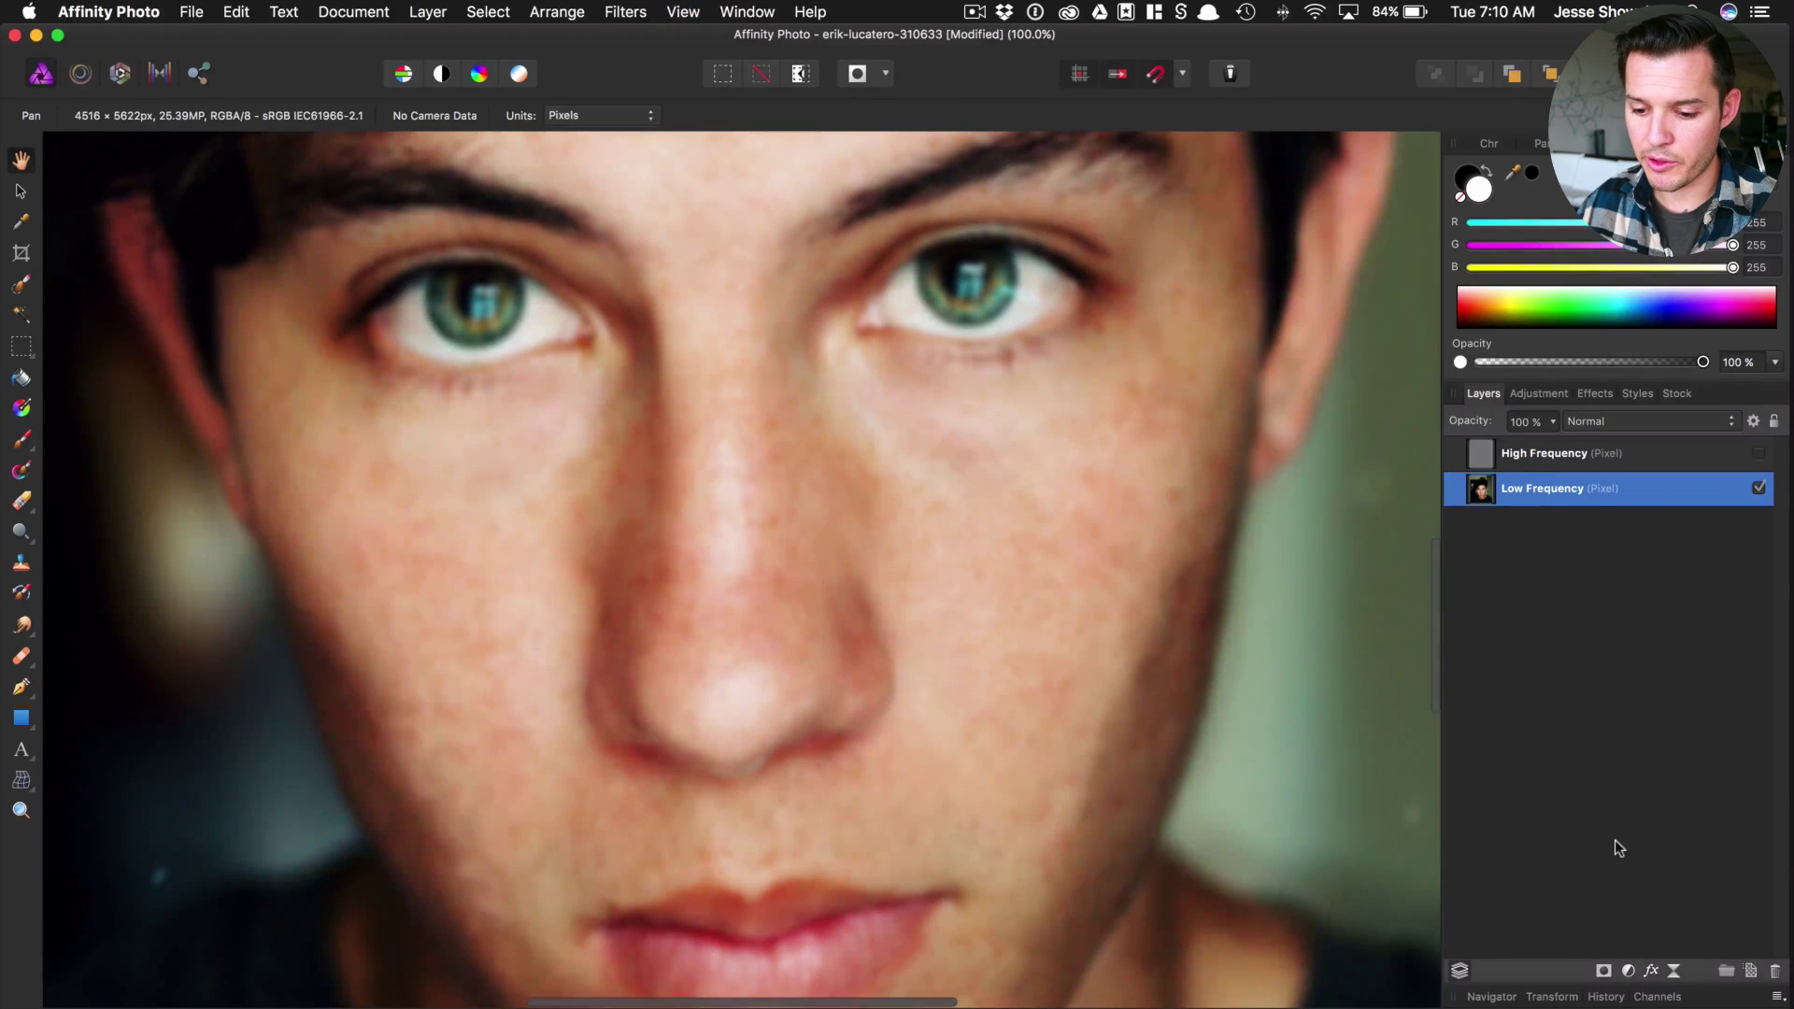
pyautogui.click(31, 664)
pyautogui.click(35, 672)
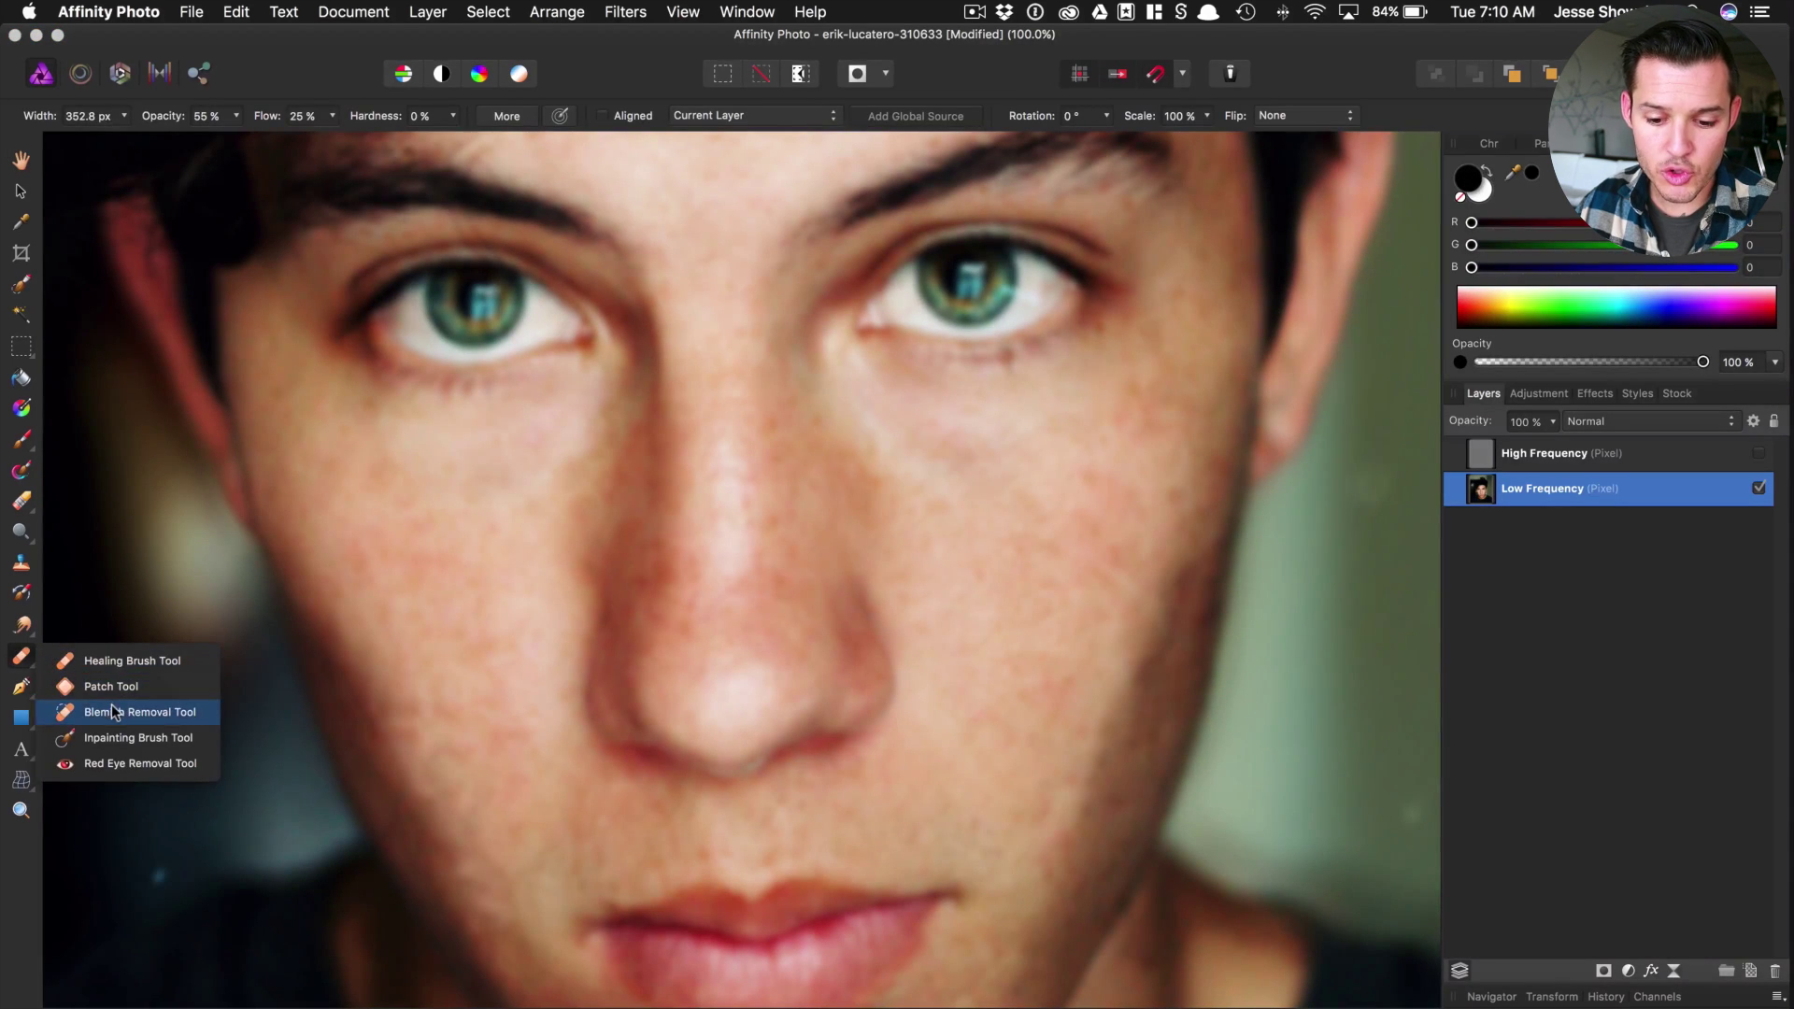
pyautogui.click(119, 665)
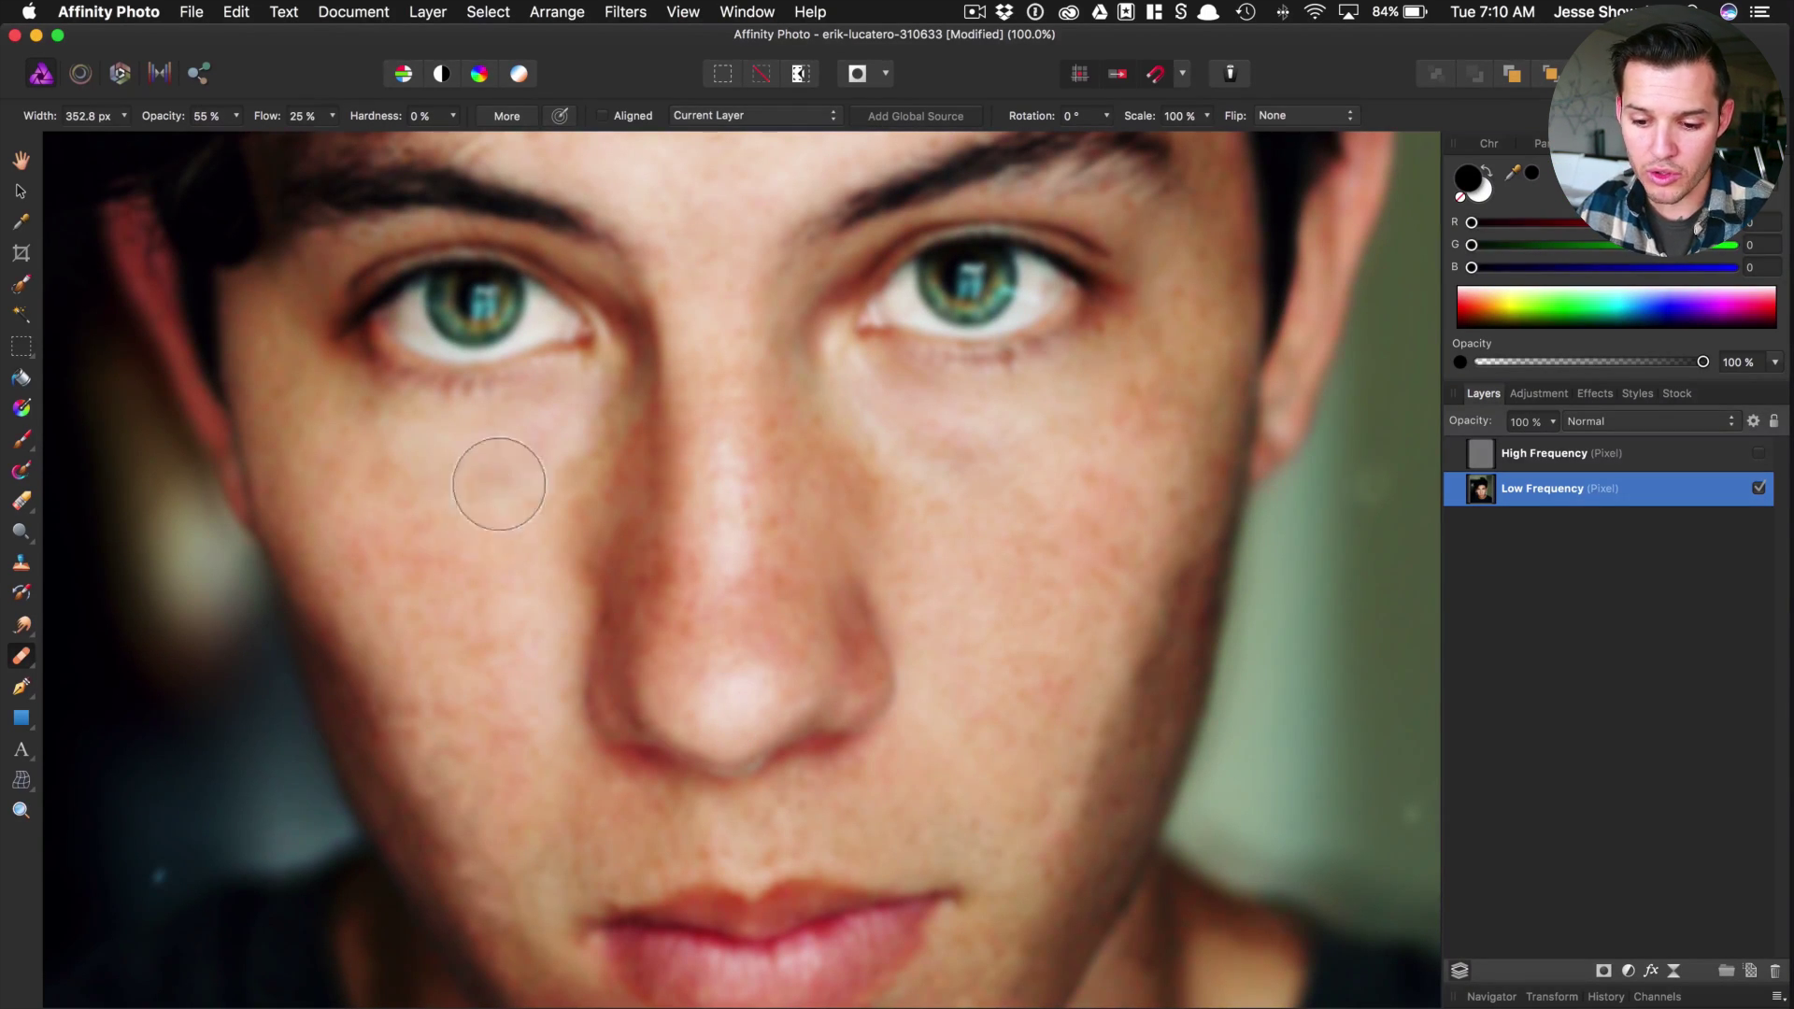
pyautogui.press('[')
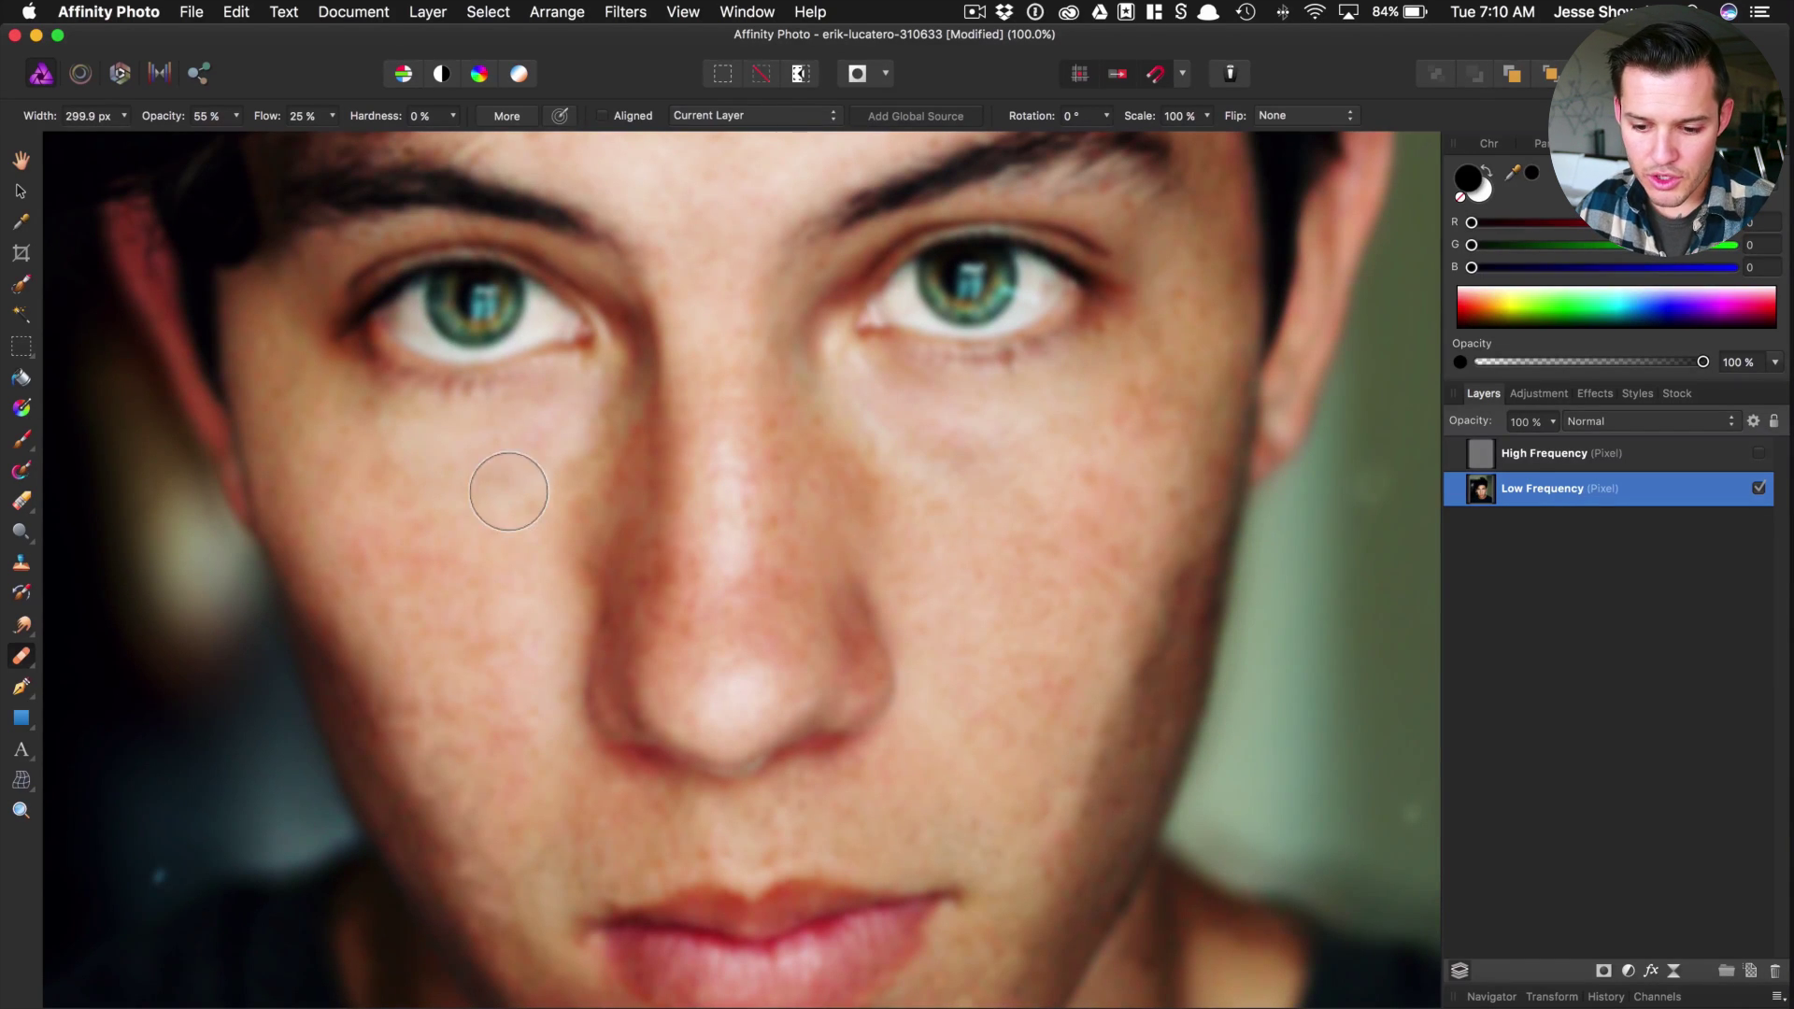
pyautogui.keyDown('alt'); pyautogui.click(525, 470); pyautogui.keyUp('alt')
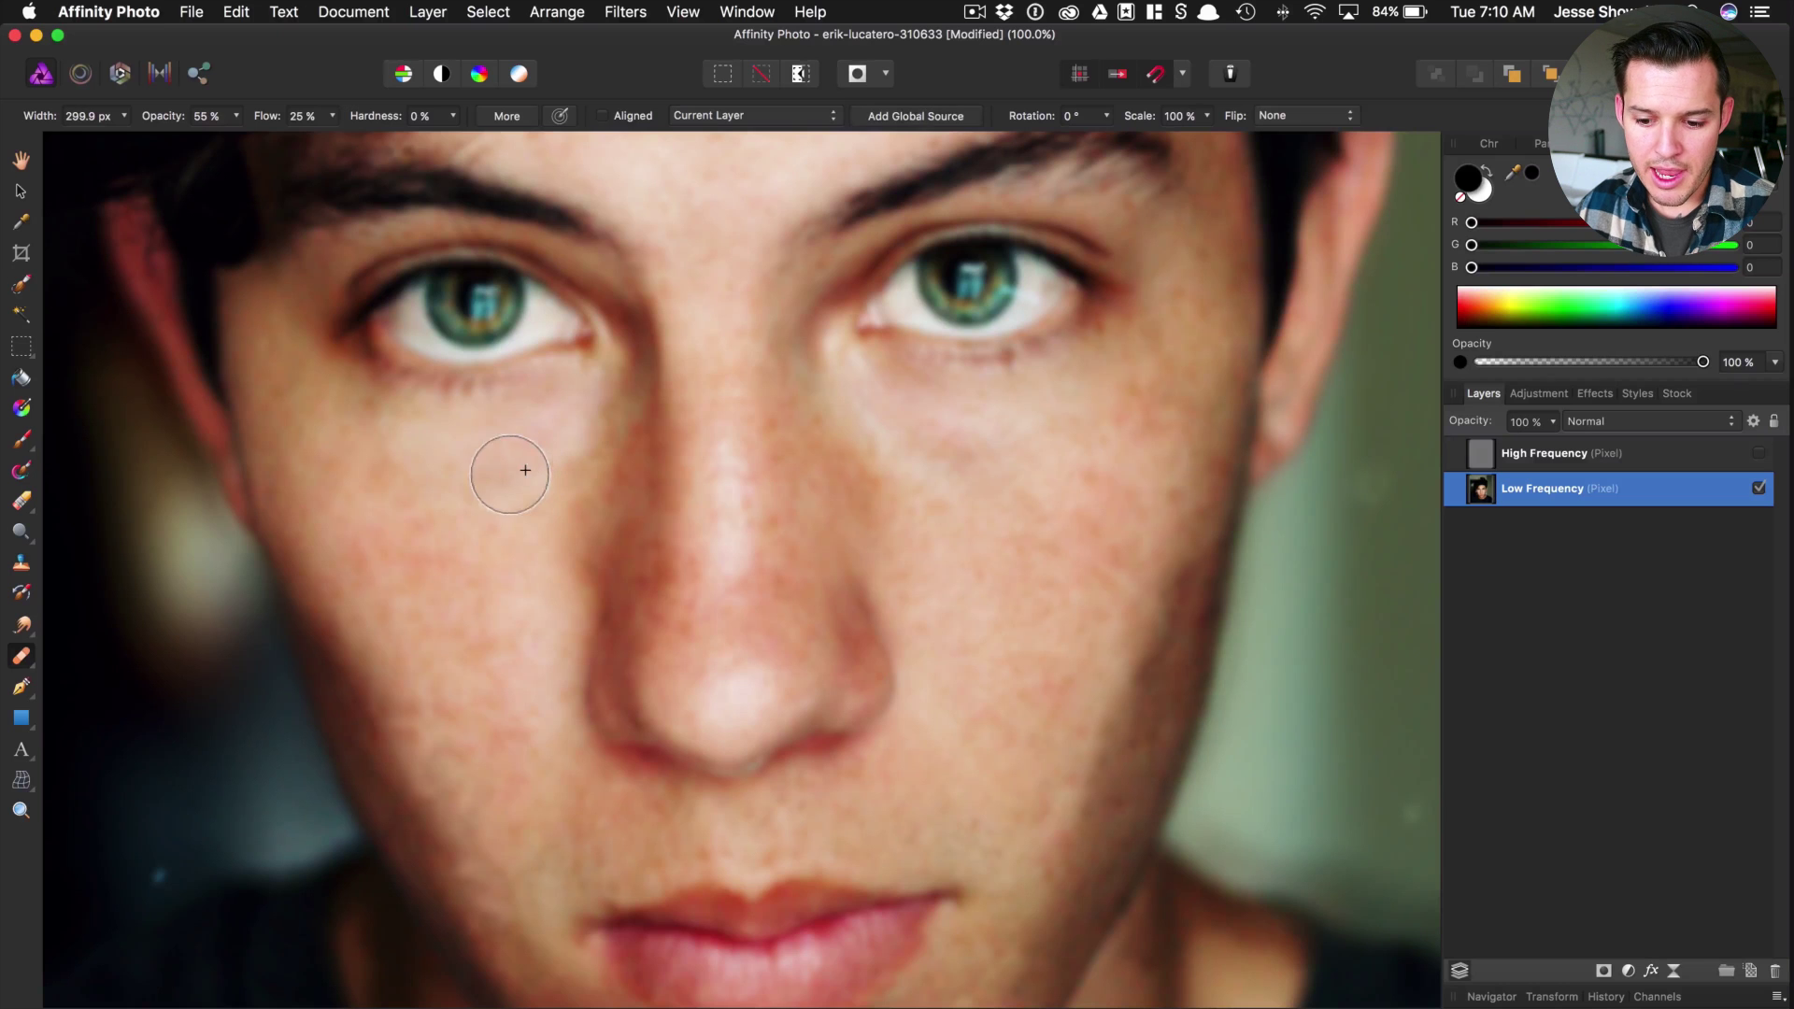
pyautogui.moveTo(426, 476)
pyautogui.mouseDown()
pyautogui.moveTo(452, 588)
pyautogui.moveTo(401, 468)
pyautogui.moveTo(416, 617)
pyautogui.mouseUp()
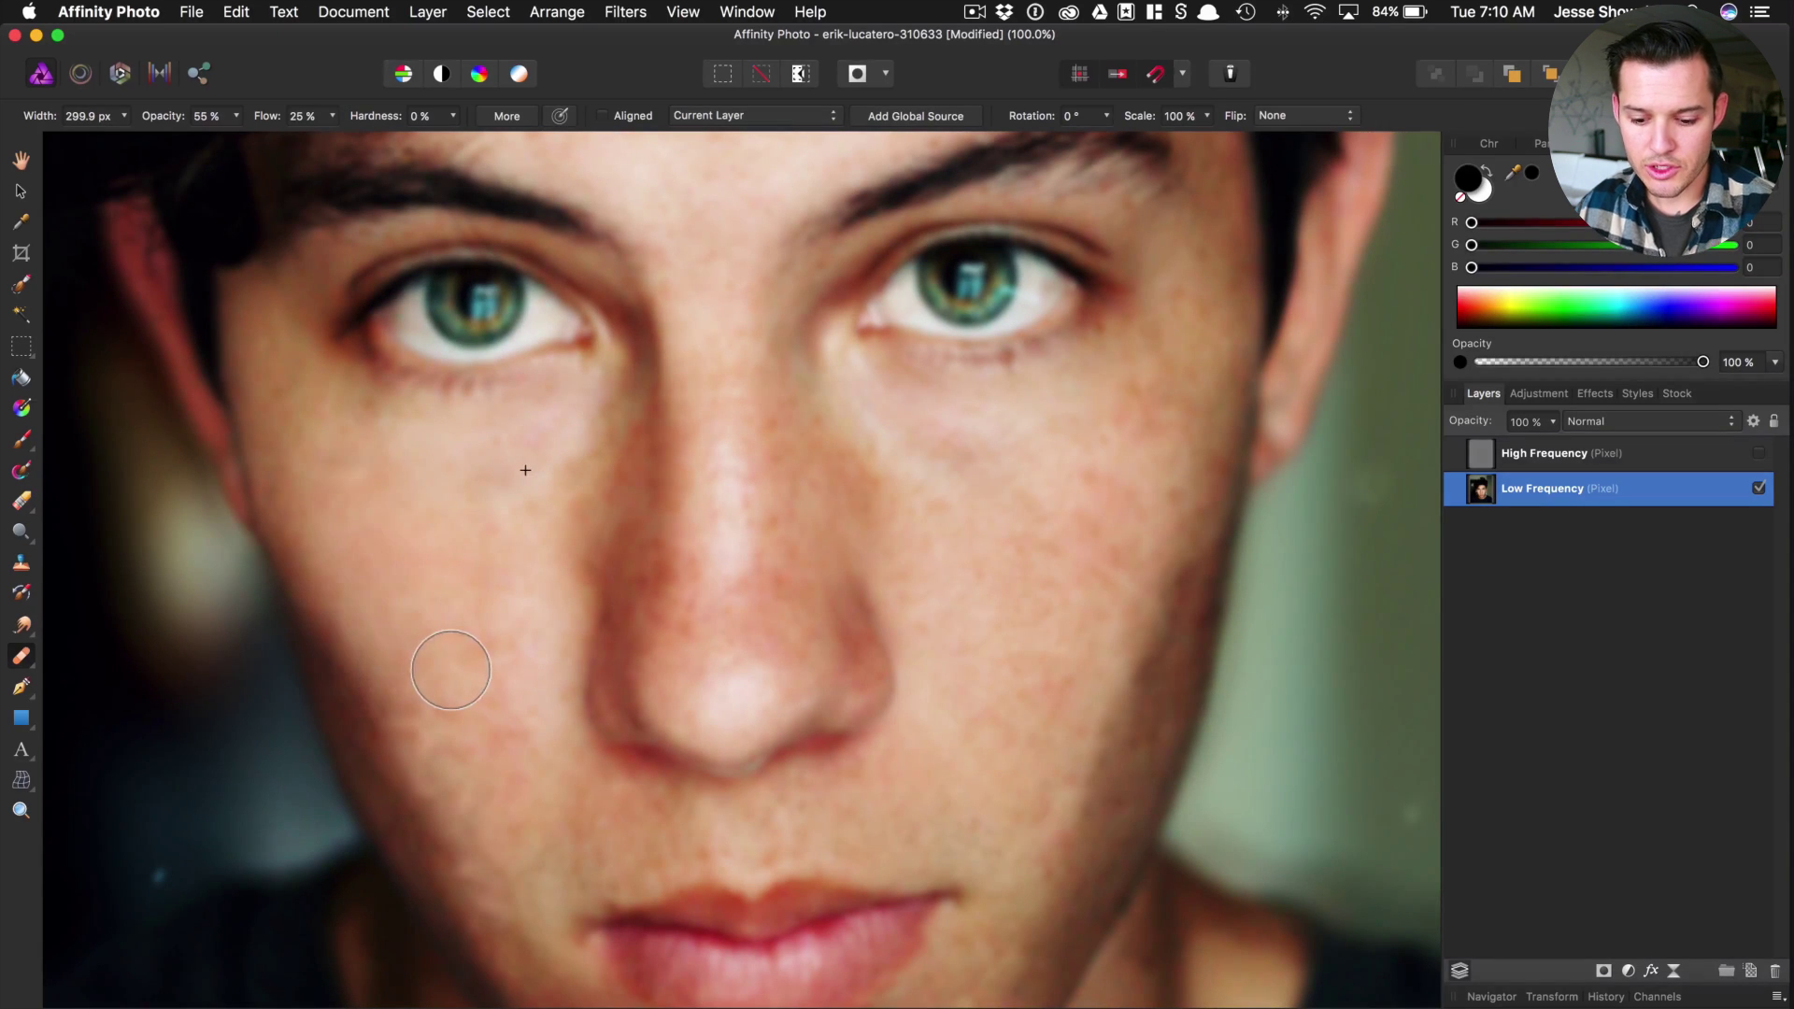
pyautogui.press('super+z')
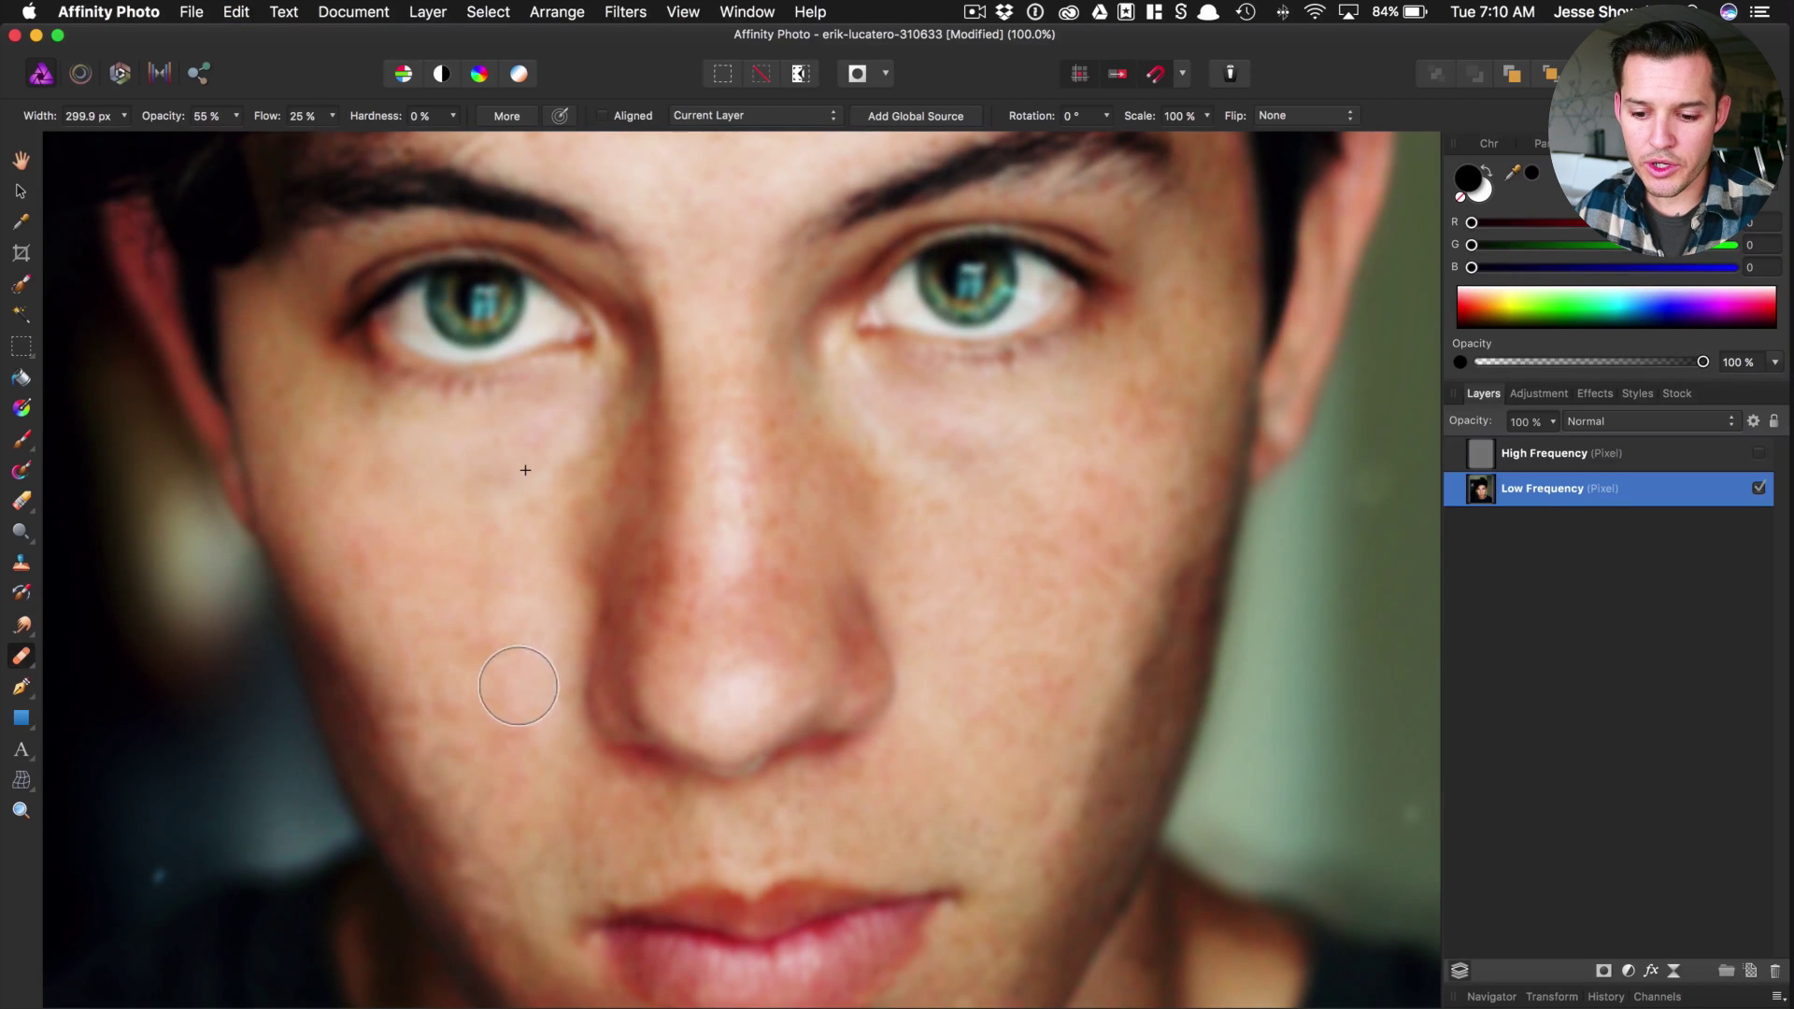
pyautogui.moveTo(416, 448); pyautogui.dragTo(388, 303)
pyautogui.press('super+z')
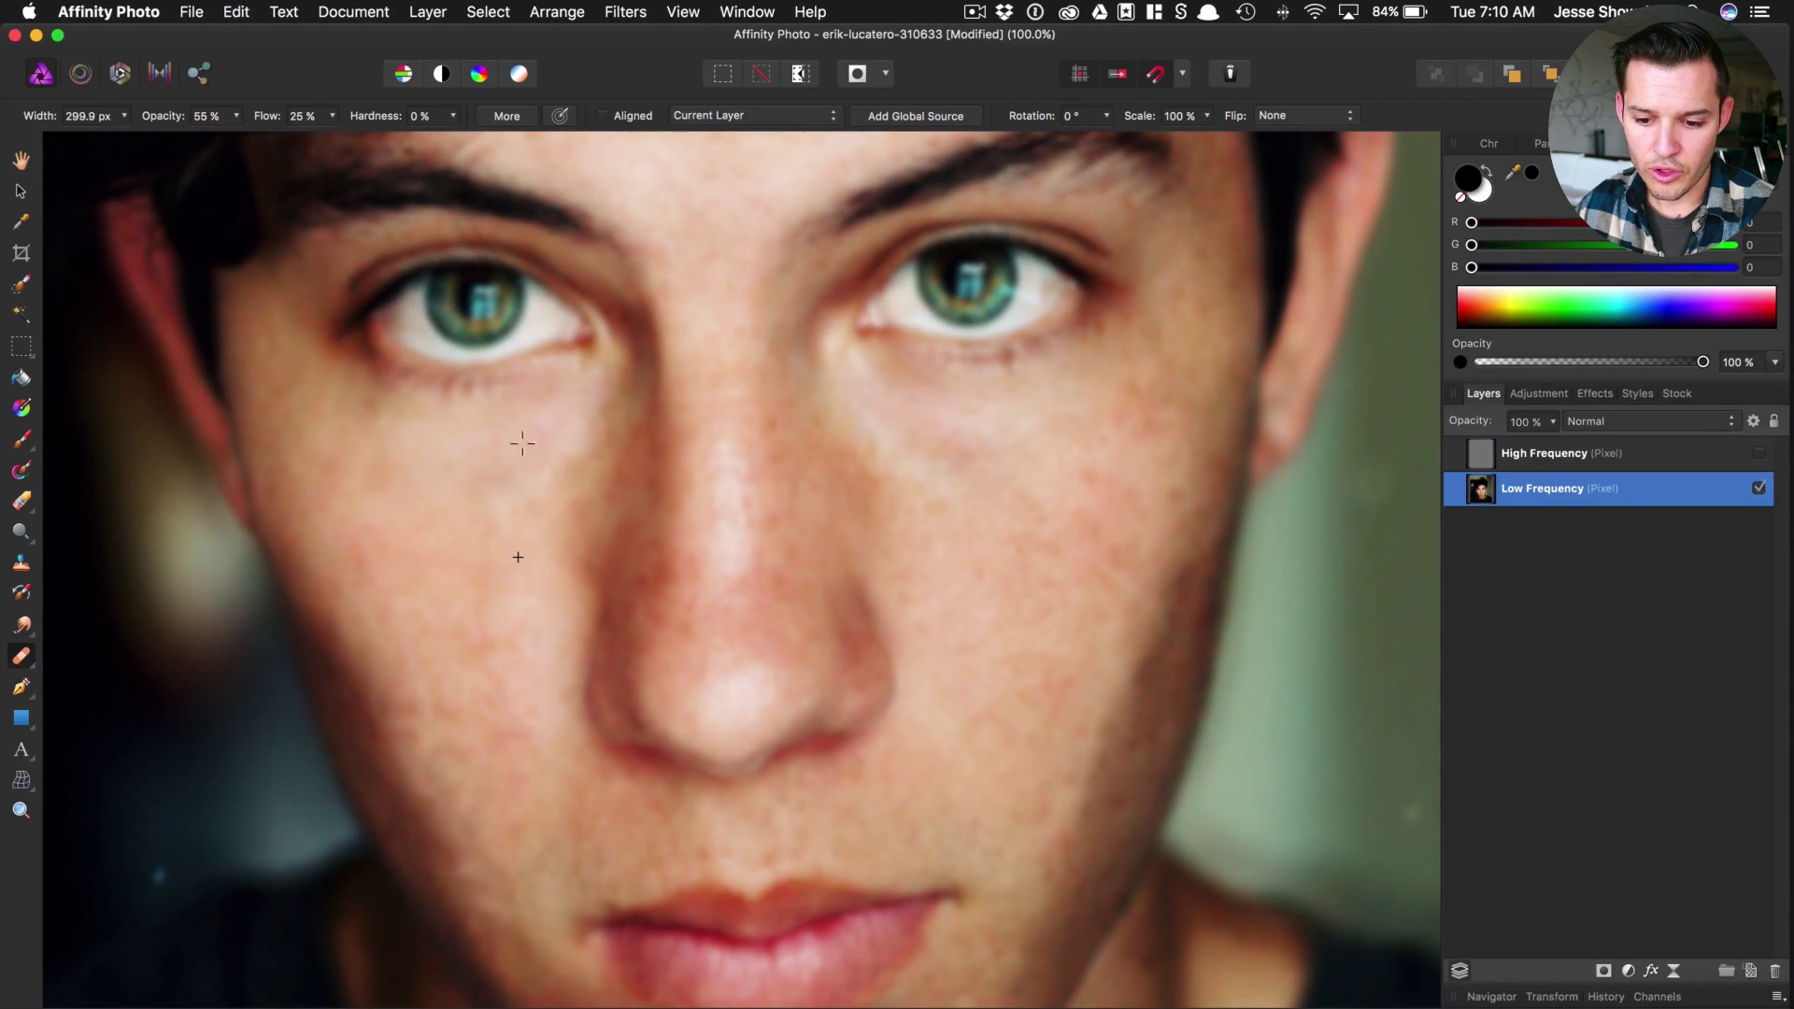
# - Even out the skin tone of the portrait's left-hand cheek down to the jaw, healing from nearby clean skin
pyautogui.moveTo(494, 702)
pyautogui.mouseDown()
pyautogui.moveTo(472, 738)
pyautogui.moveTo(407, 523)
pyautogui.mouseUp()
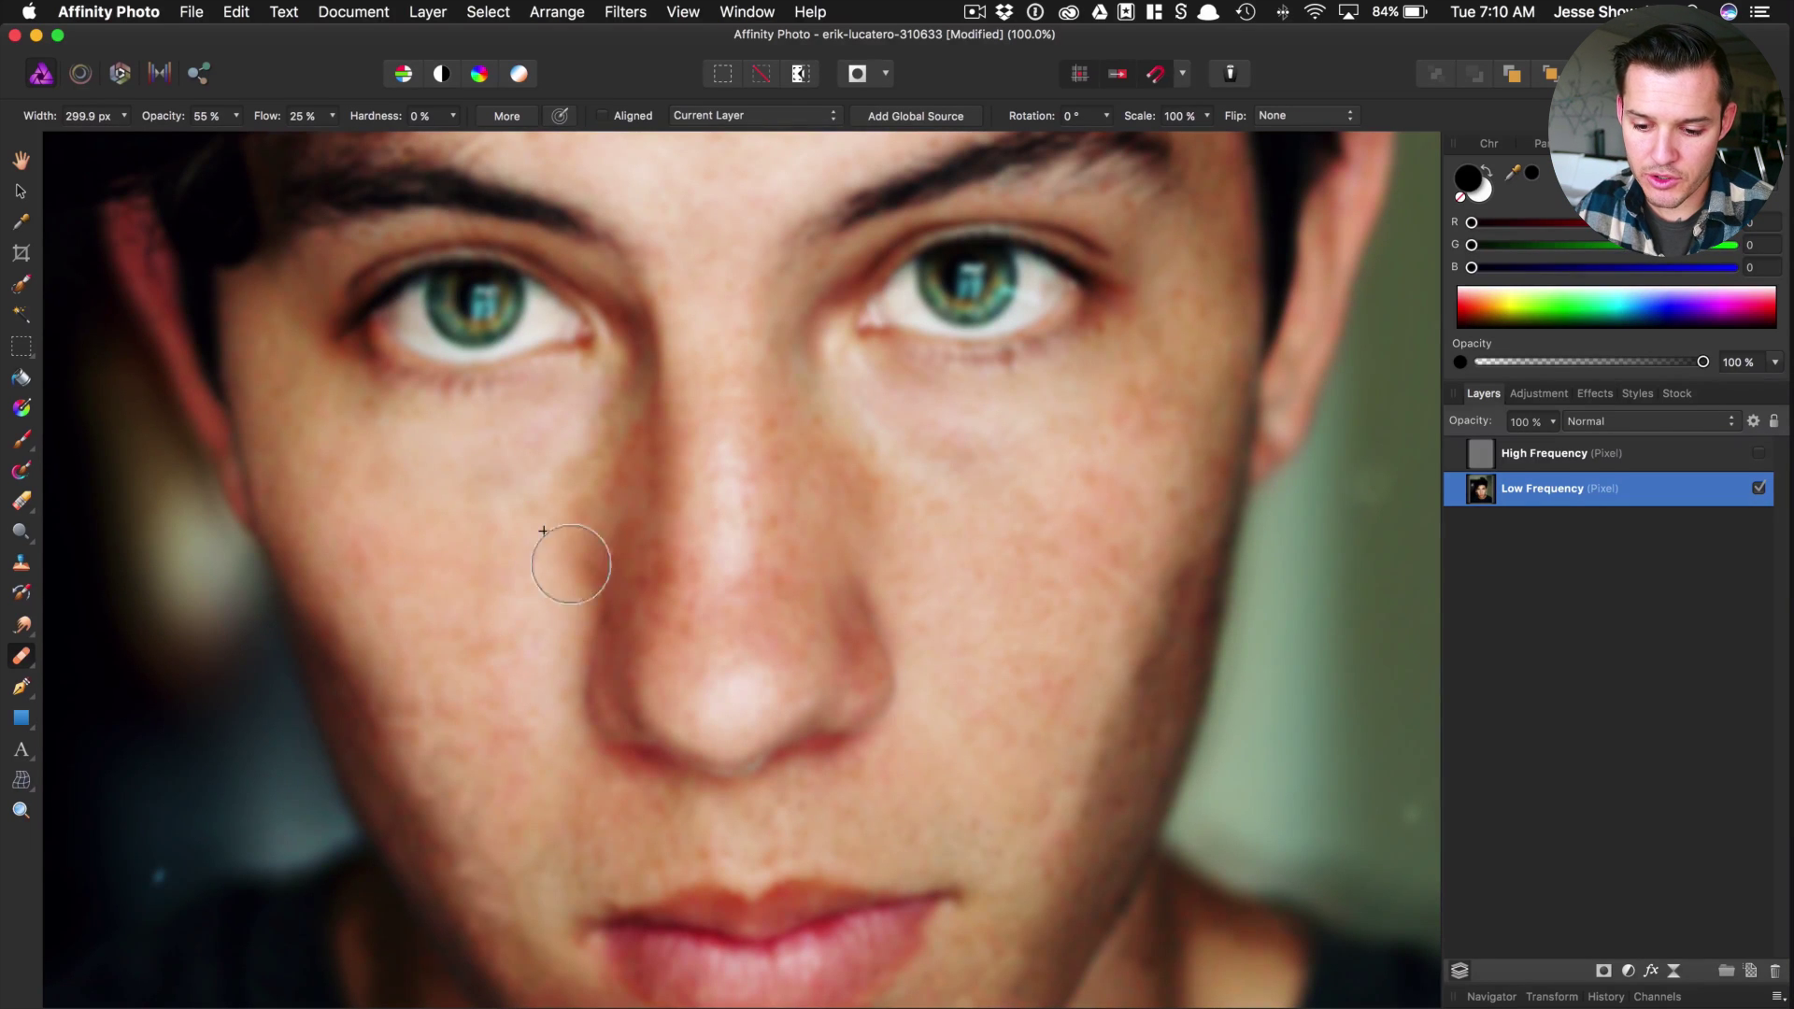
pyautogui.moveTo(508, 629)
pyautogui.mouseDown()
pyautogui.moveTo(465, 592)
pyautogui.moveTo(473, 629)
pyautogui.moveTo(441, 668)
pyautogui.moveTo(493, 682)
pyautogui.moveTo(480, 621)
pyautogui.moveTo(432, 643)
pyautogui.moveTo(405, 721)
pyautogui.moveTo(384, 673)
pyautogui.moveTo(488, 649)
pyautogui.moveTo(420, 531)
pyautogui.moveTo(361, 629)
pyautogui.mouseUp()
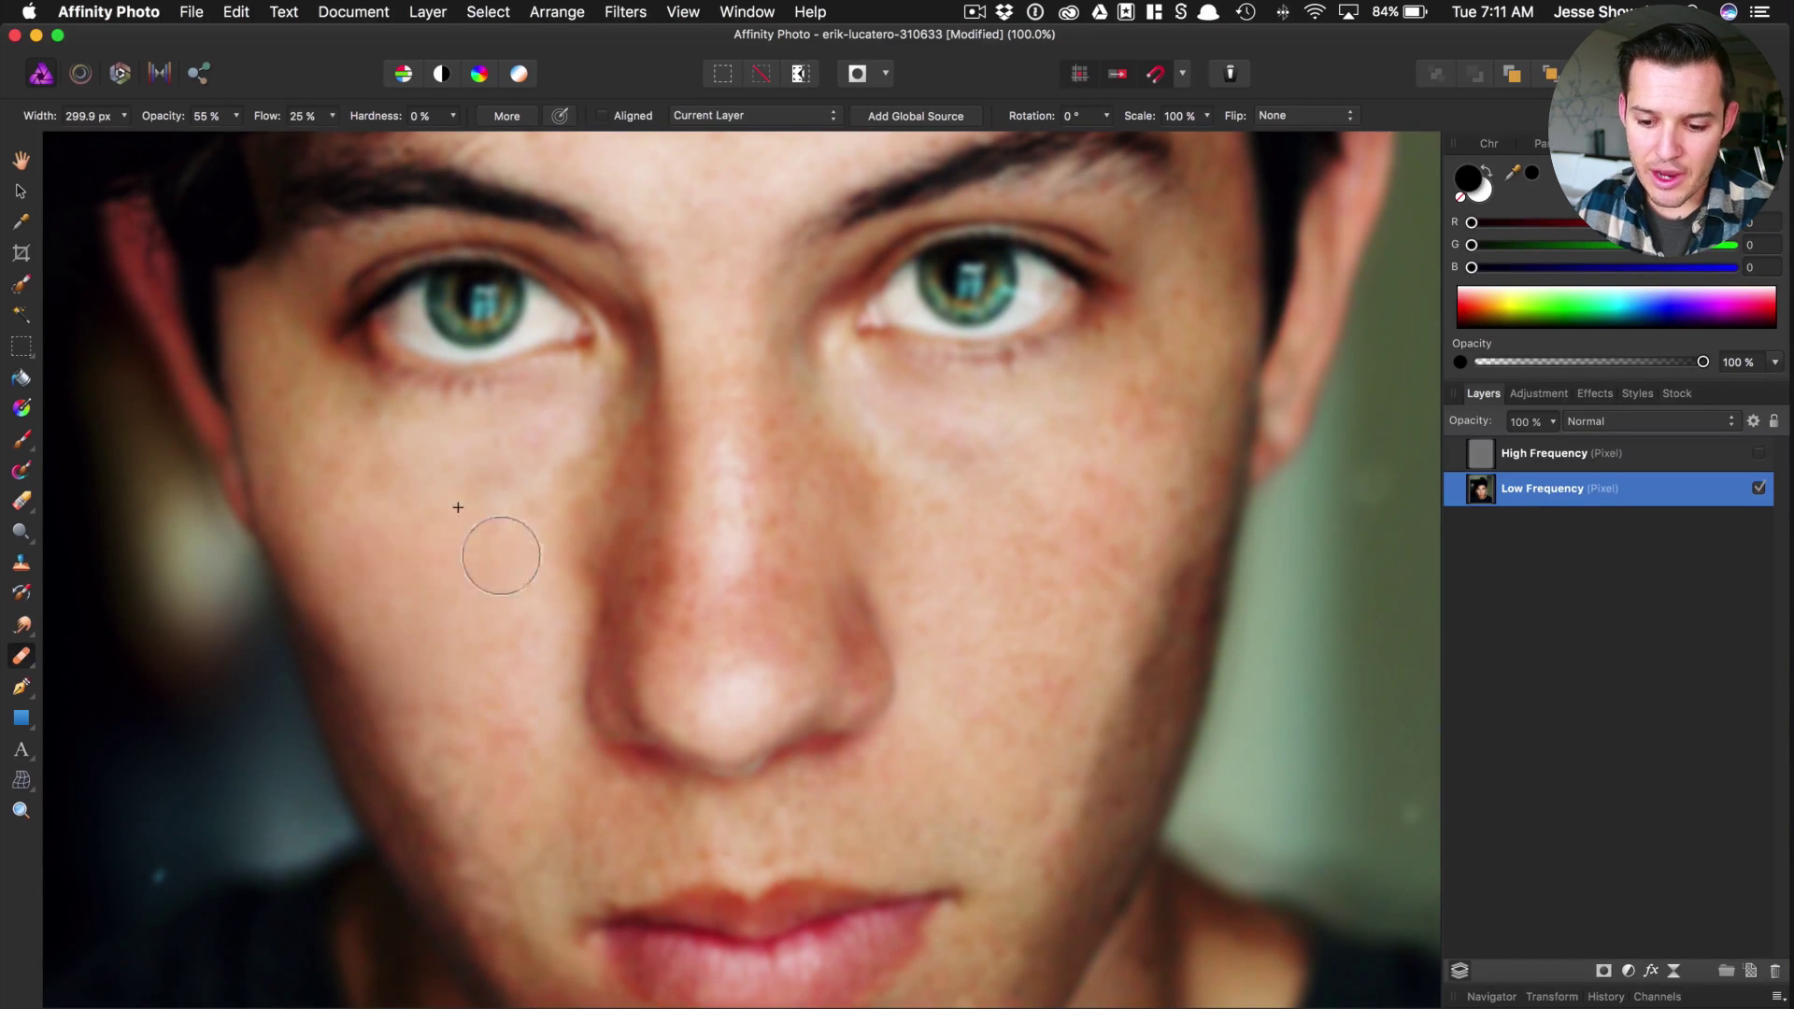
pyautogui.keyDown('alt'); pyautogui.click(555, 546); pyautogui.keyUp('alt')
pyautogui.moveTo(551, 779)
pyautogui.mouseDown()
pyautogui.moveTo(500, 711)
pyautogui.moveTo(521, 805)
pyautogui.moveTo(488, 750)
pyautogui.moveTo(426, 774)
pyautogui.mouseUp()
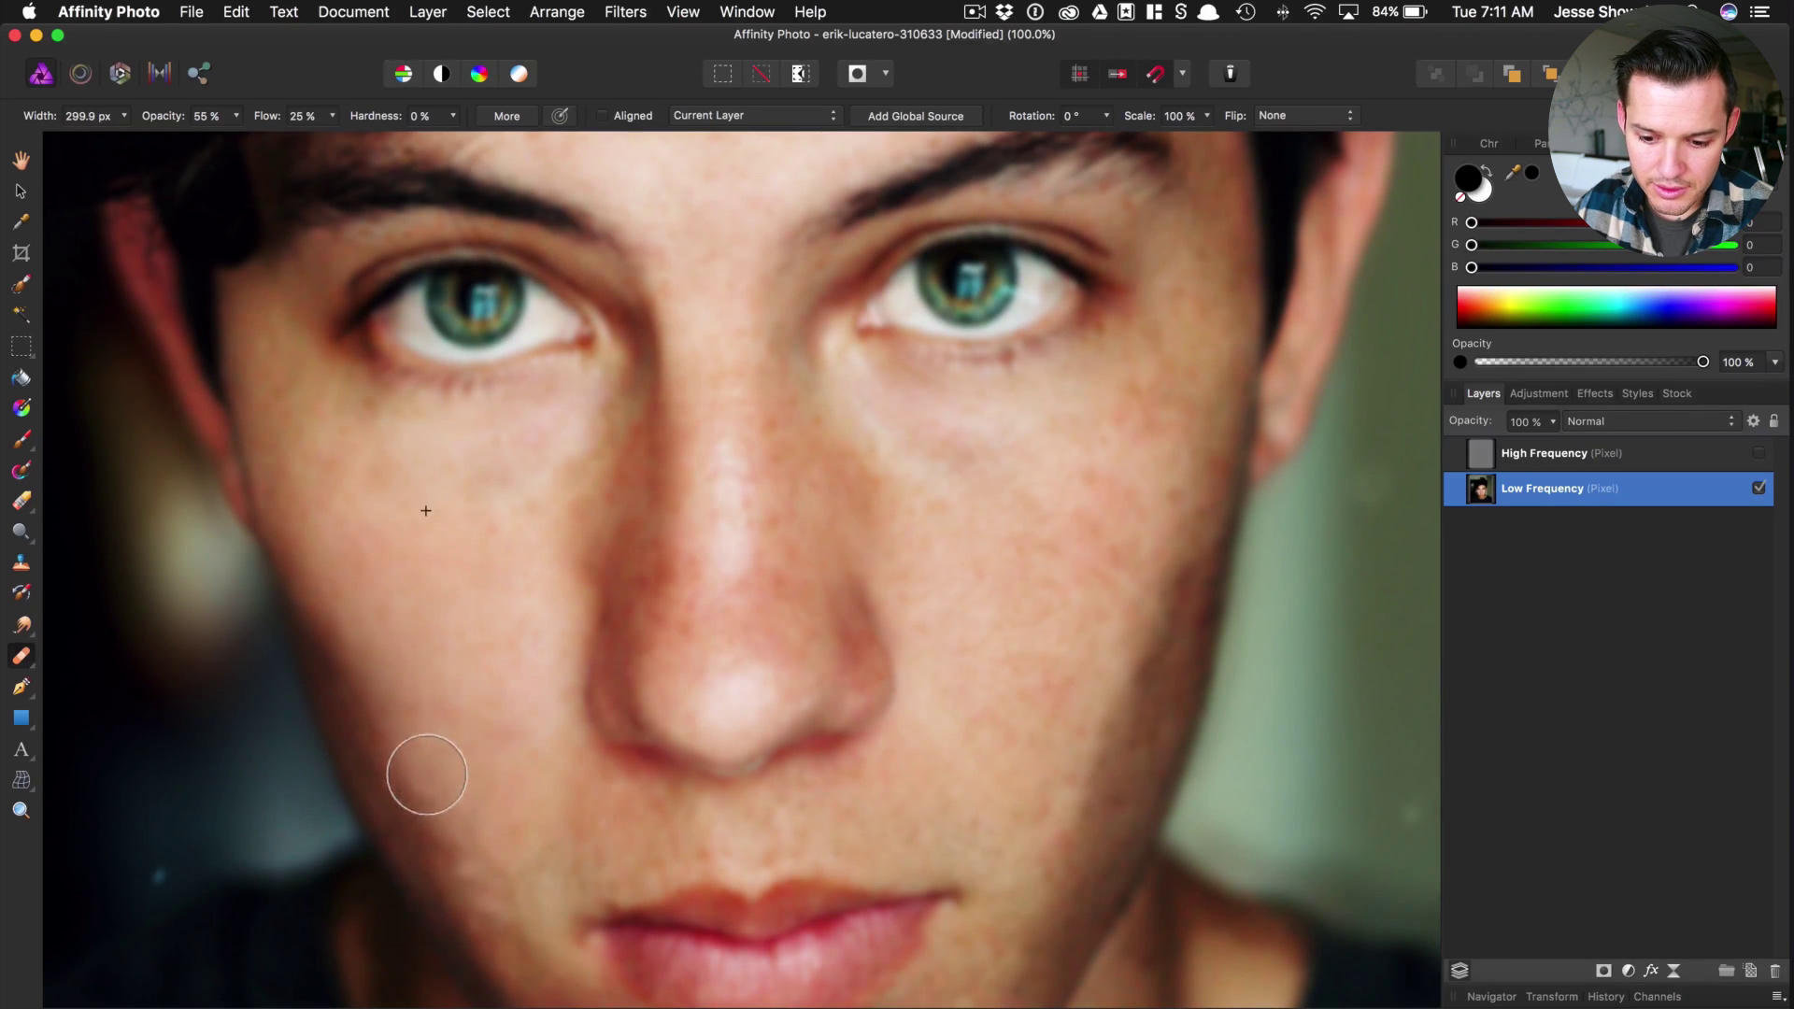
# - Sample clean skin beside the nose and smooth the red patches on the opposite cheek below the eye
pyautogui.keyDown('alt'); pyautogui.click(893, 497); pyautogui.keyUp('alt')
pyautogui.moveTo(977, 487)
pyautogui.mouseDown()
pyautogui.moveTo(1102, 566)
pyautogui.moveTo(1025, 509)
pyautogui.moveTo(963, 692)
pyautogui.moveTo(1064, 579)
pyautogui.moveTo(929, 508)
pyautogui.mouseUp()
pyautogui.keyDown('alt'); pyautogui.click(542, 556); pyautogui.keyUp('alt')
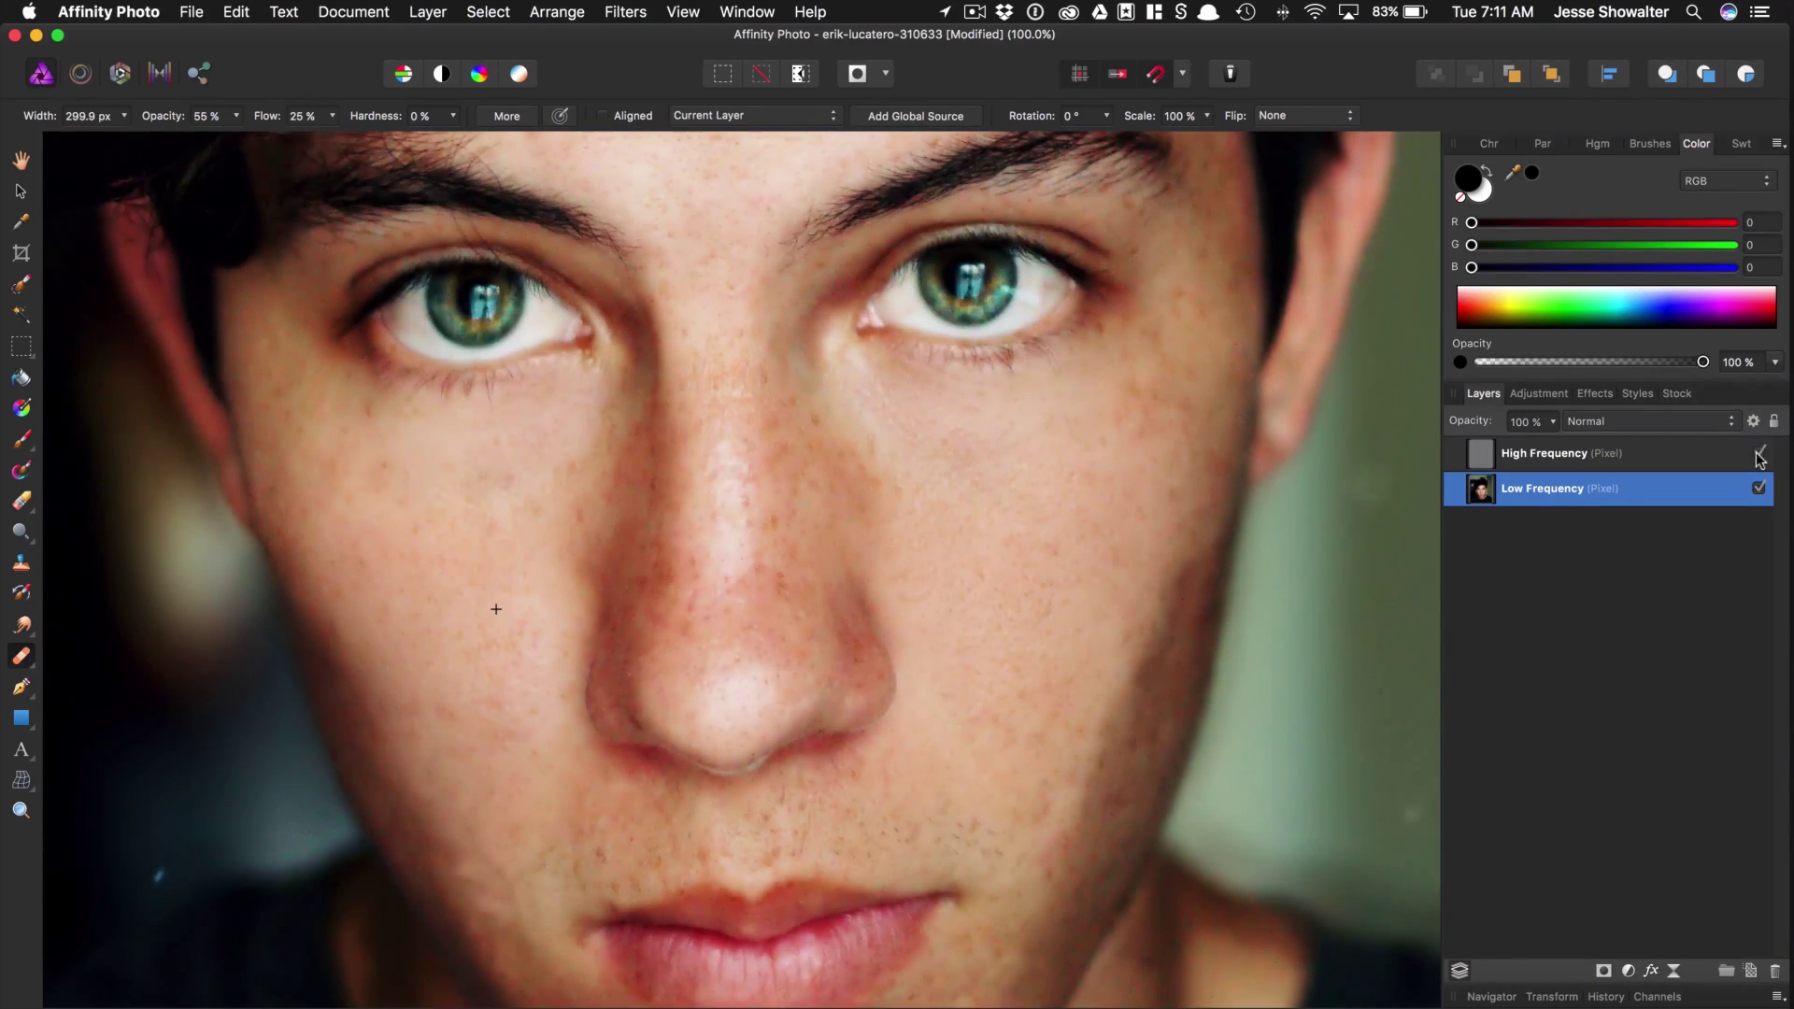
# - Reduce the Healing Brush width to 216.7 px and smooth the skin on the nose, around the mouth and across the lower face
pyautogui.press('[')
pyautogui.press('[')
pyautogui.keyDown('alt'); pyautogui.click(692, 530); pyautogui.keyUp('alt')
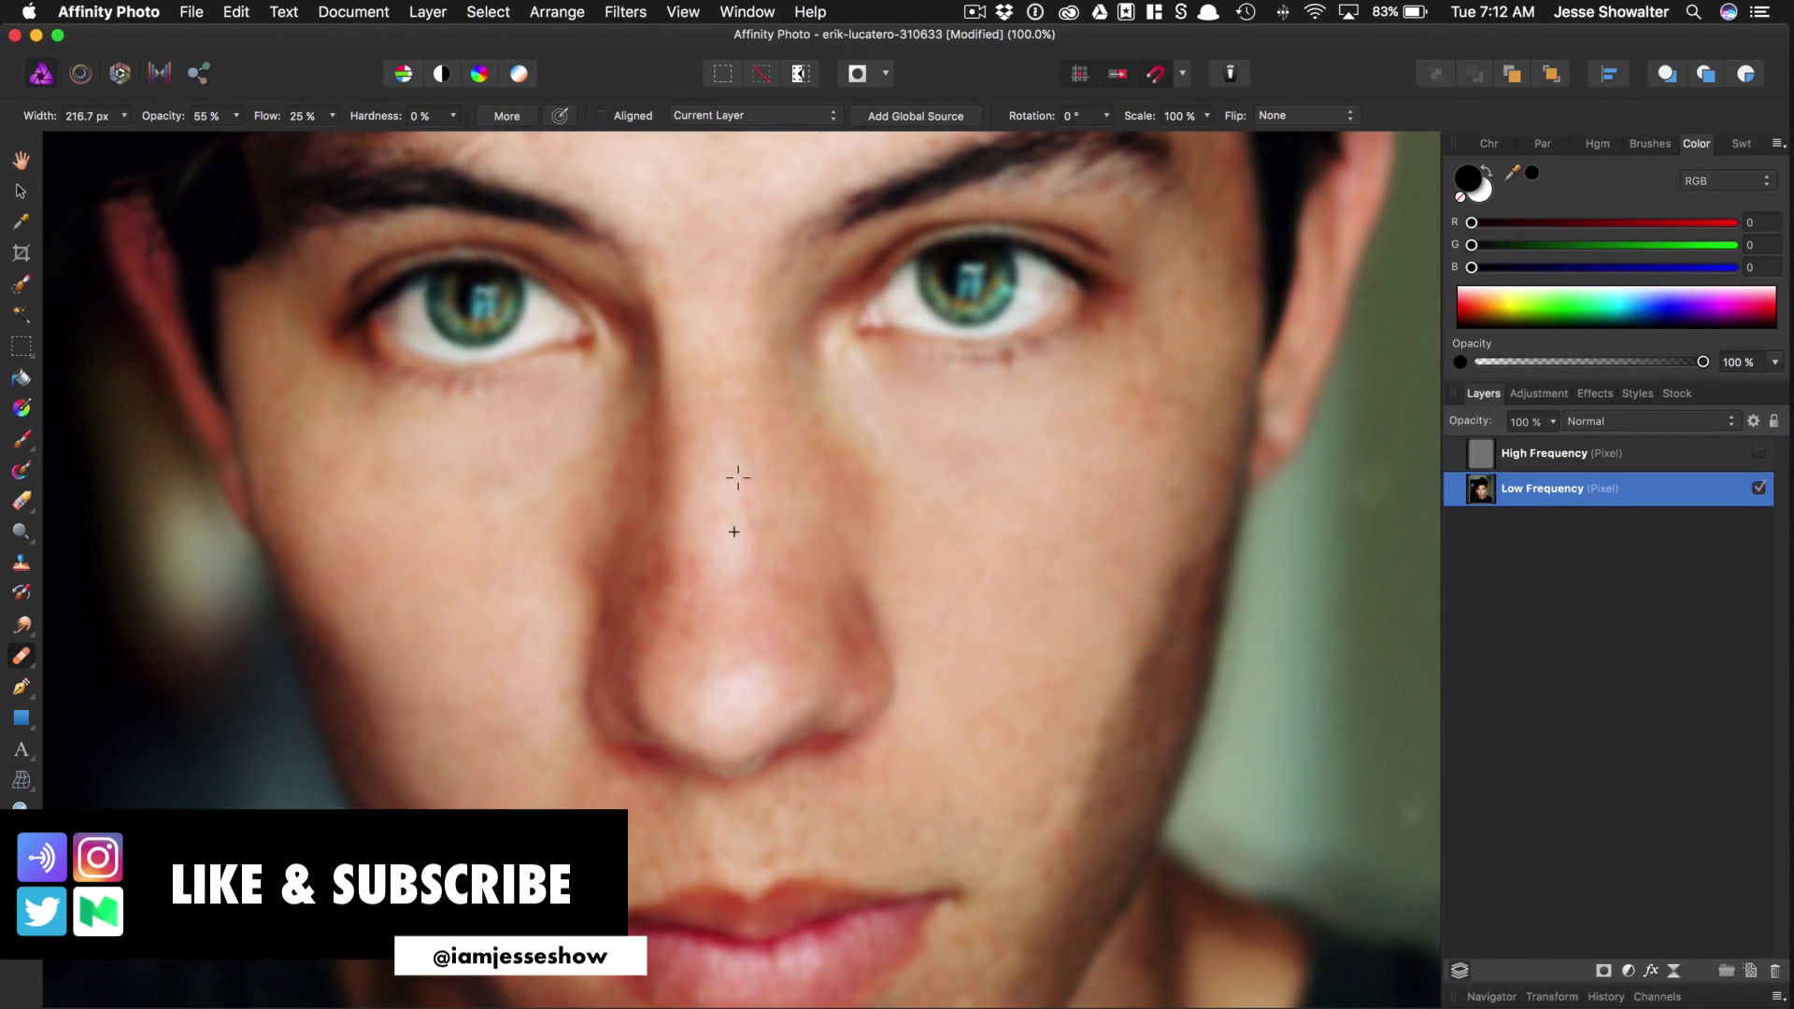
pyautogui.scroll(-5, 747, 580)
pyautogui.scroll(3, 432, 393)
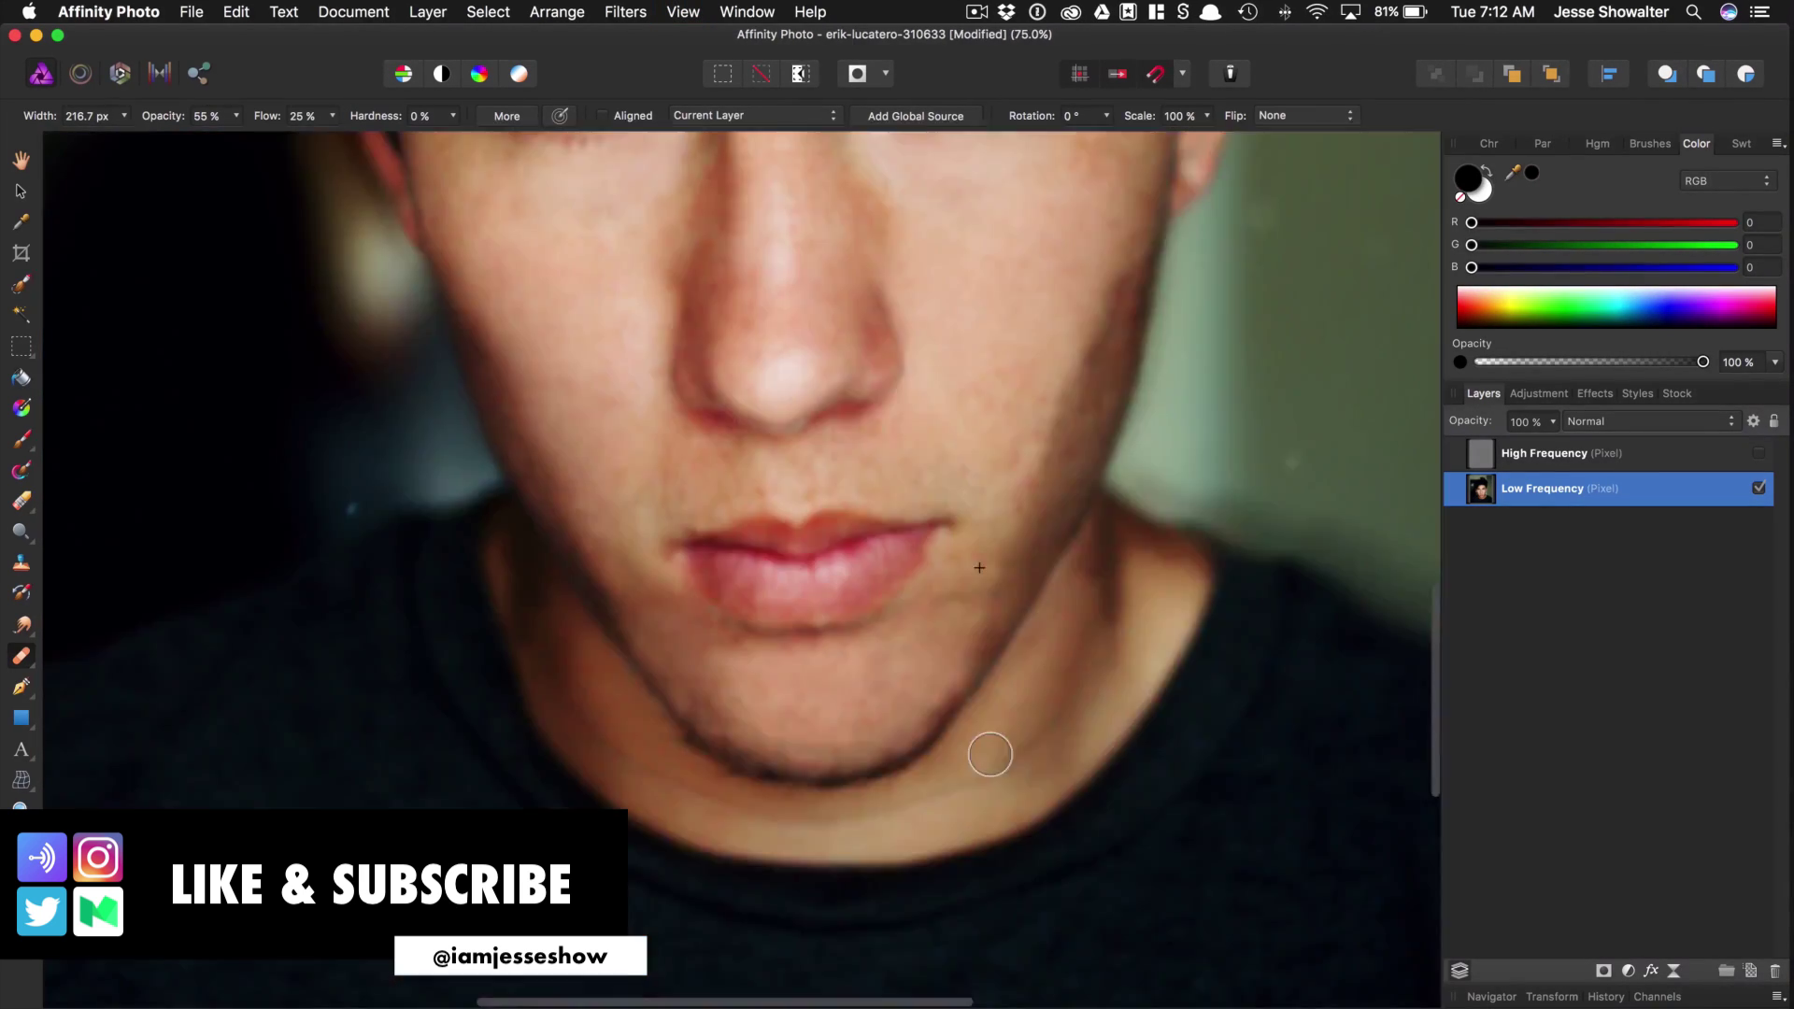
pyautogui.scroll(3, 990, 752)
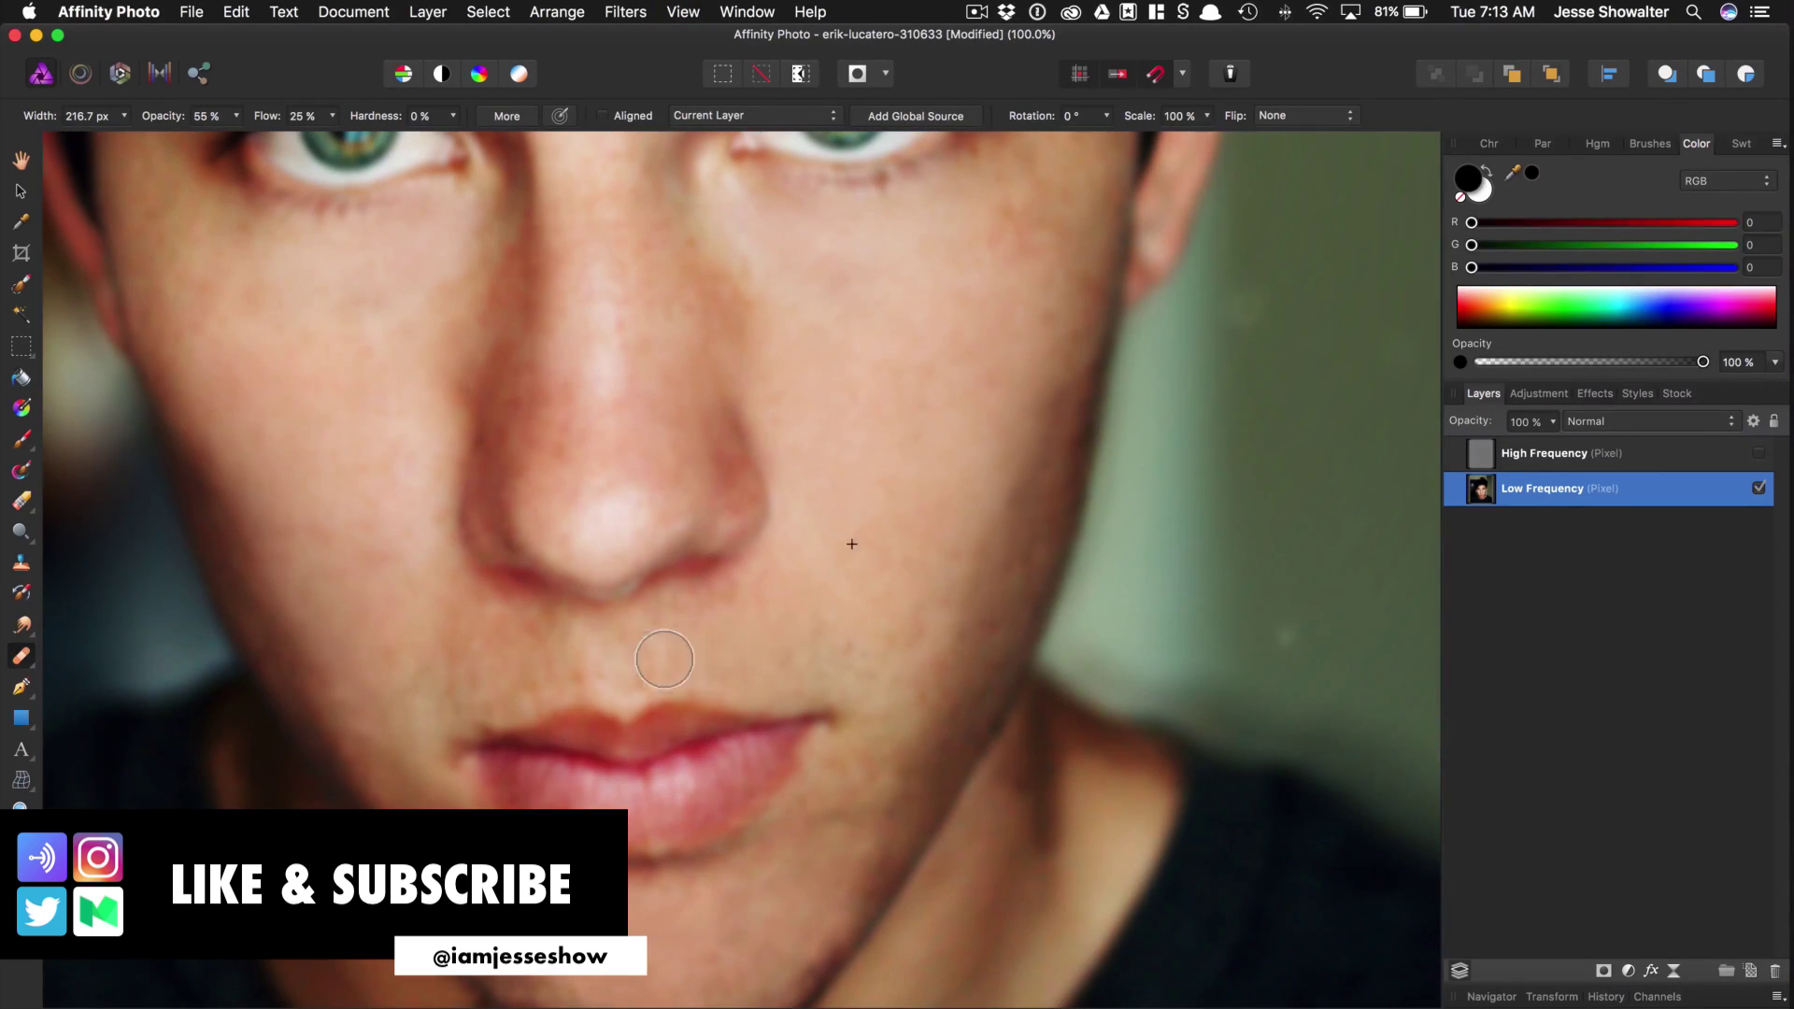
pyautogui.scroll(5, 934, 655)
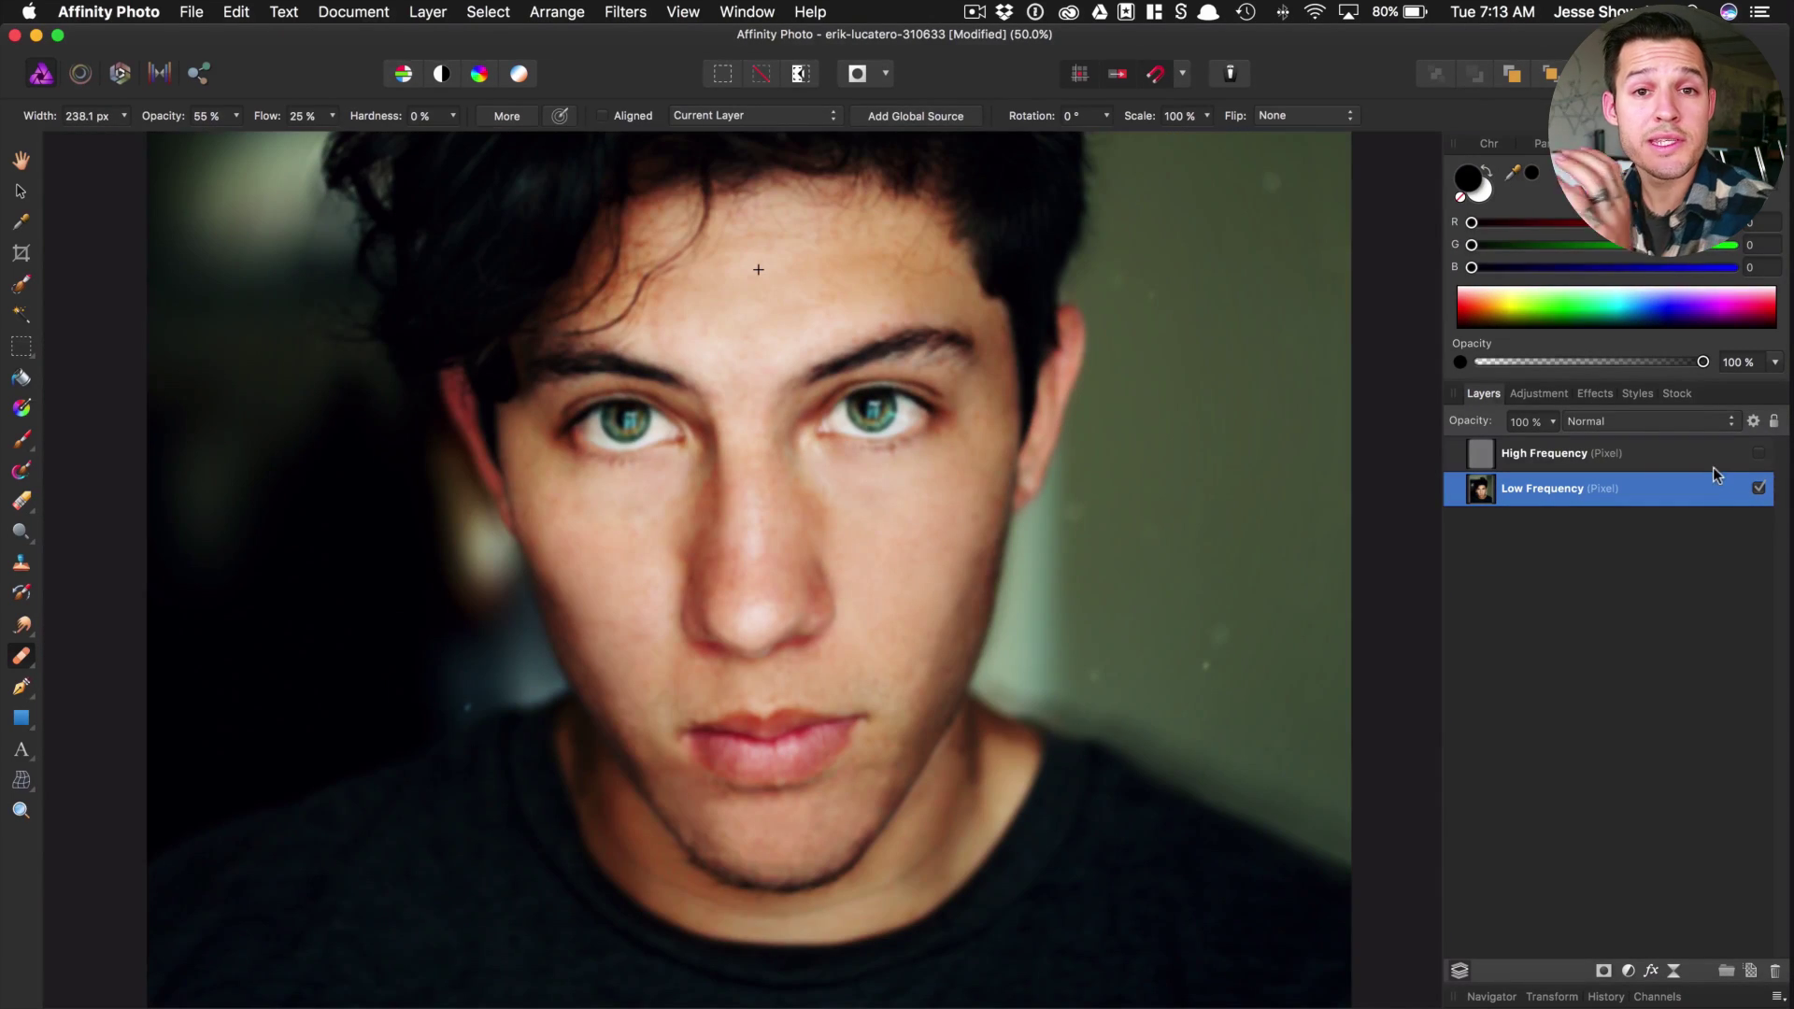
# - Make the High Frequency layer visible again
pyautogui.click(34, 669)
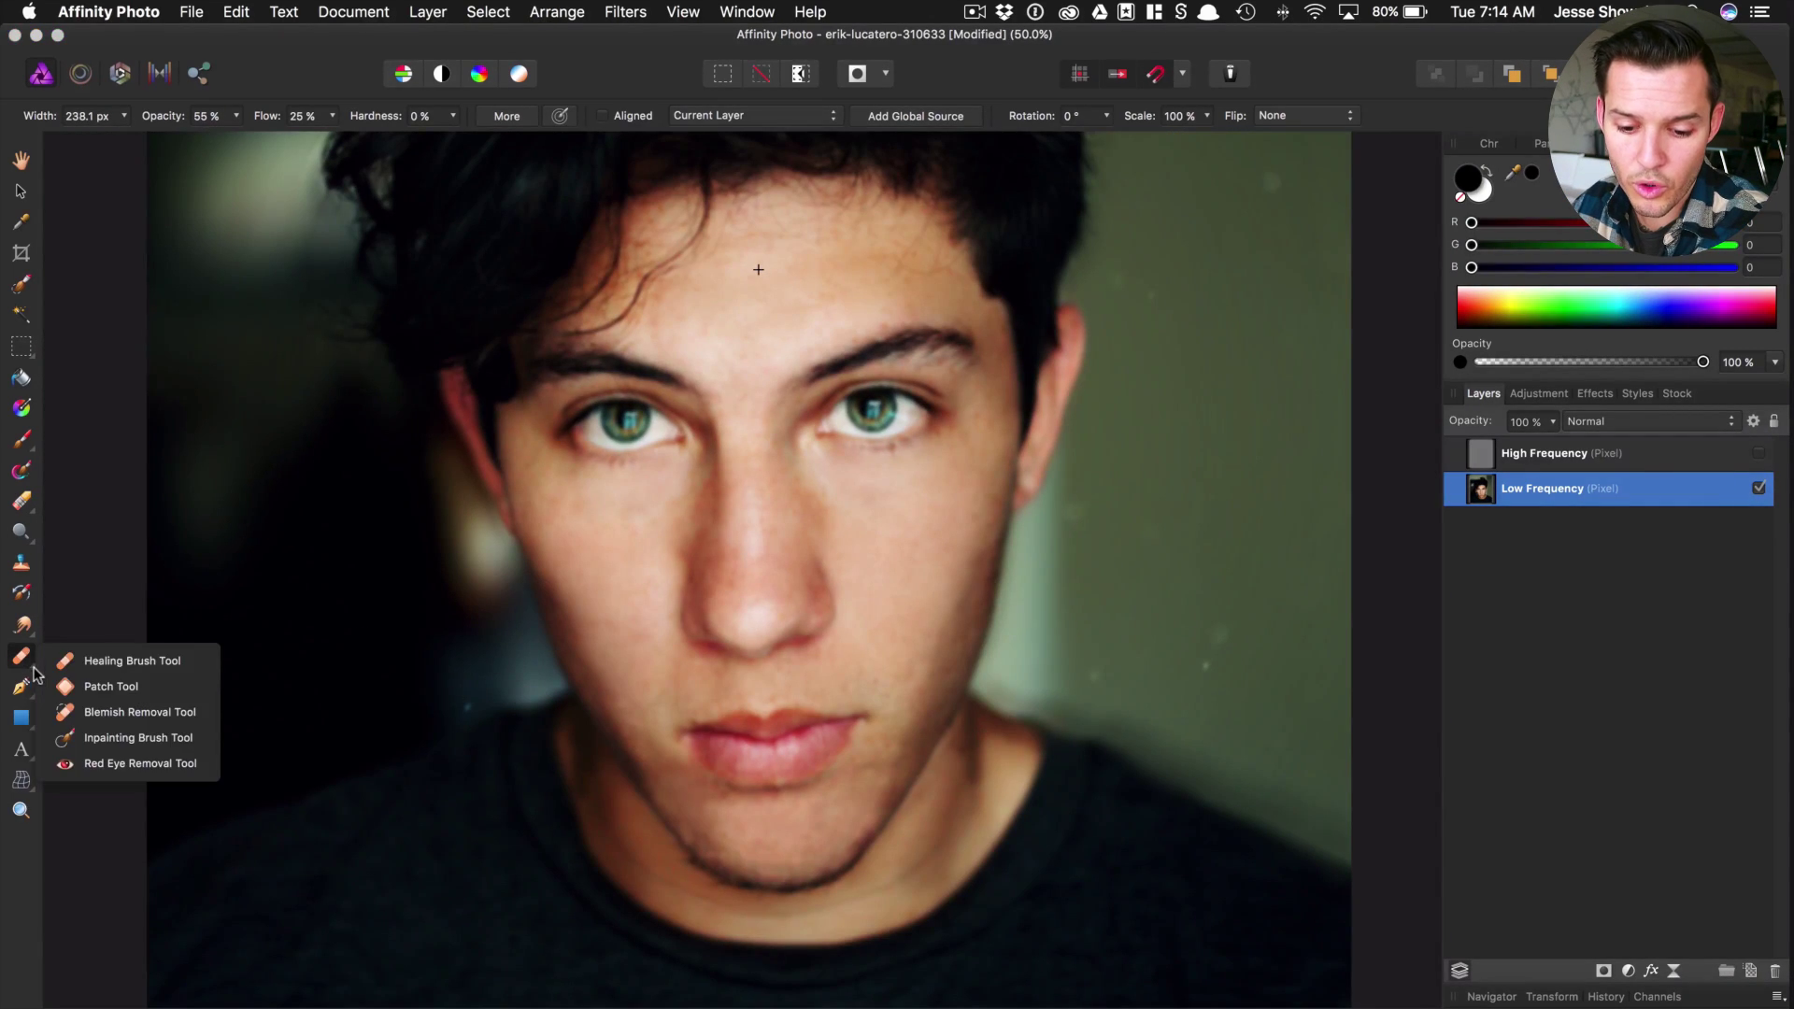
pyautogui.click(1760, 455)
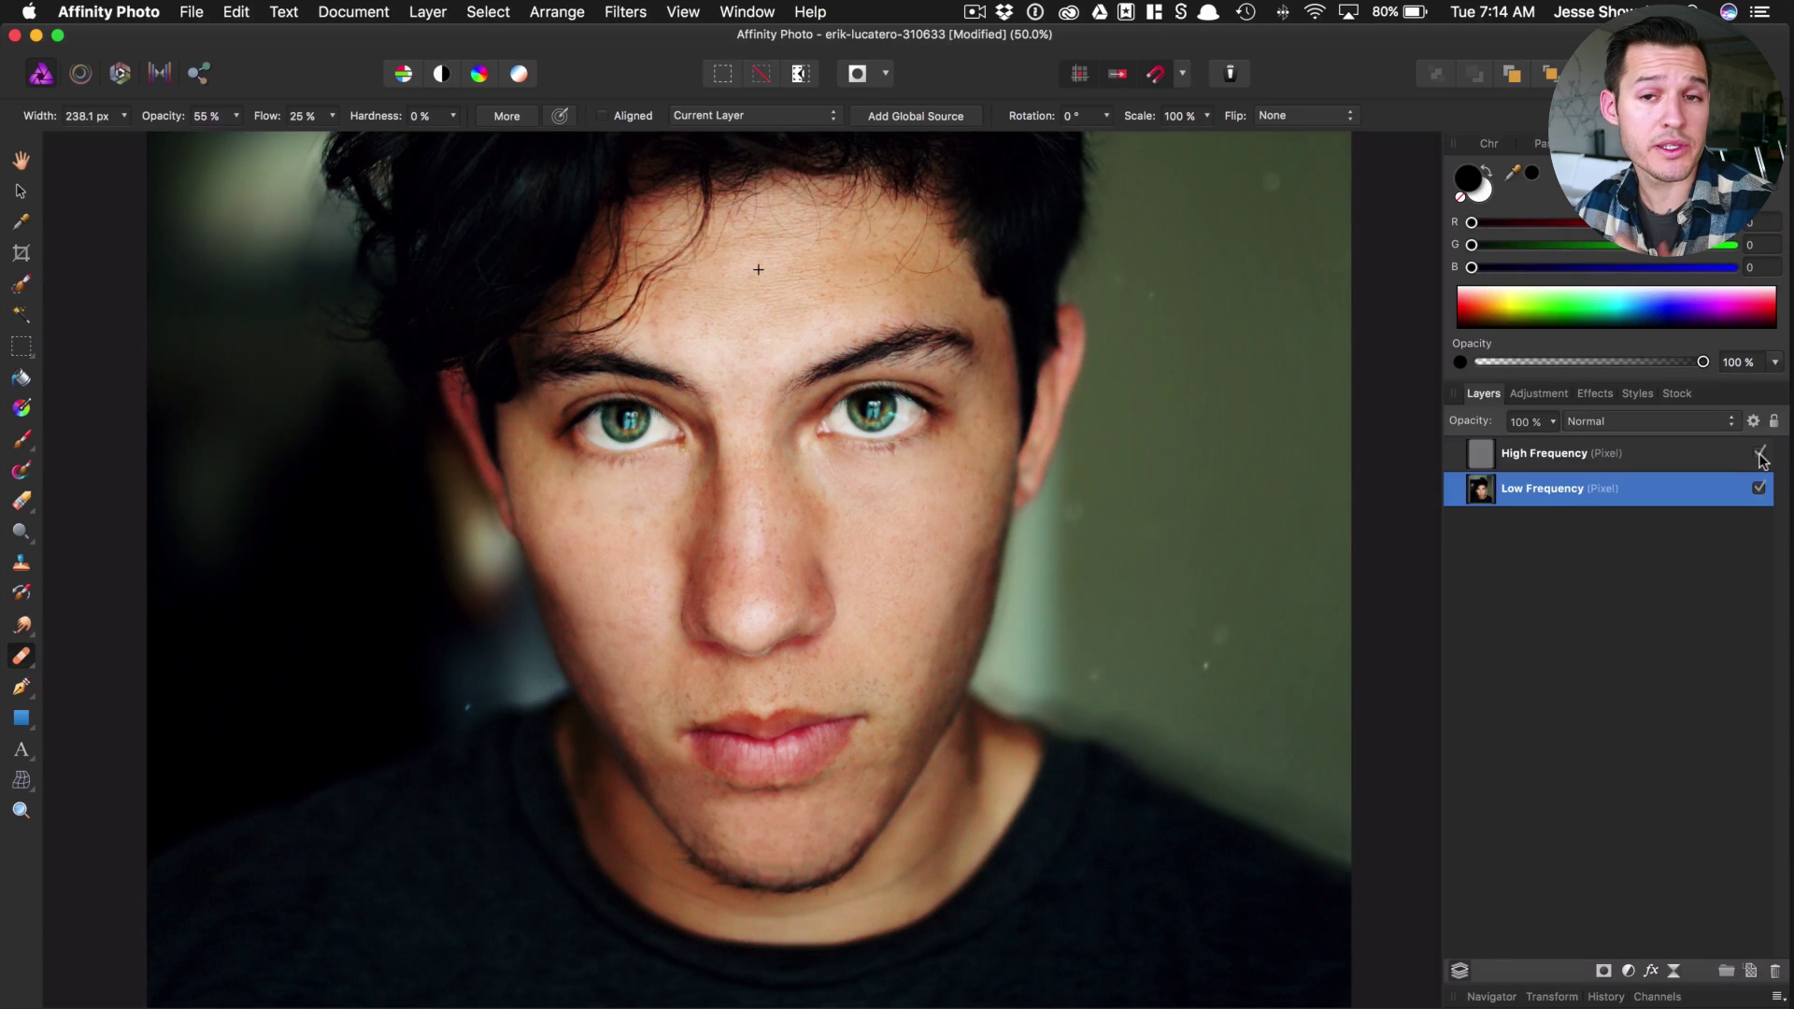
# - Merge all visible layers into a new pixel layer on top of the stack and add a mask to it
pyautogui.press('alt+shift+super+e')
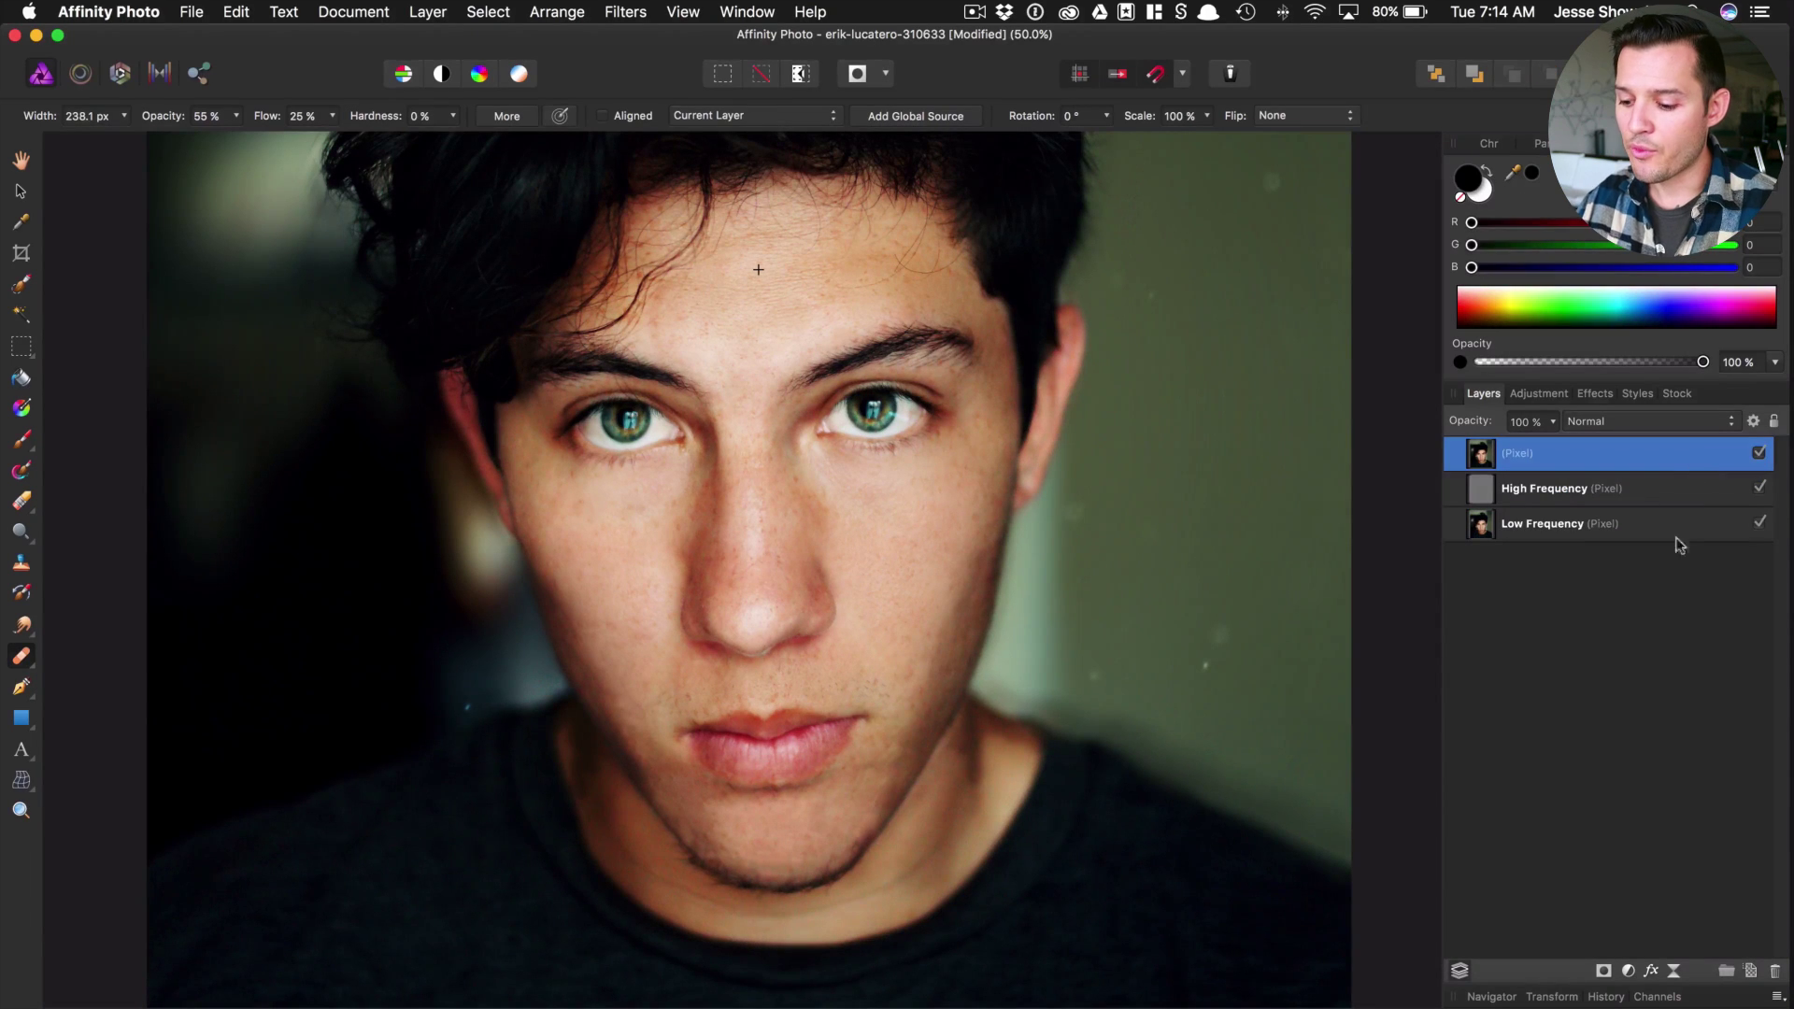
pyautogui.keyDown('alt'); pyautogui.click(1603, 972); pyautogui.keyUp('alt')
pyautogui.press('super+i')
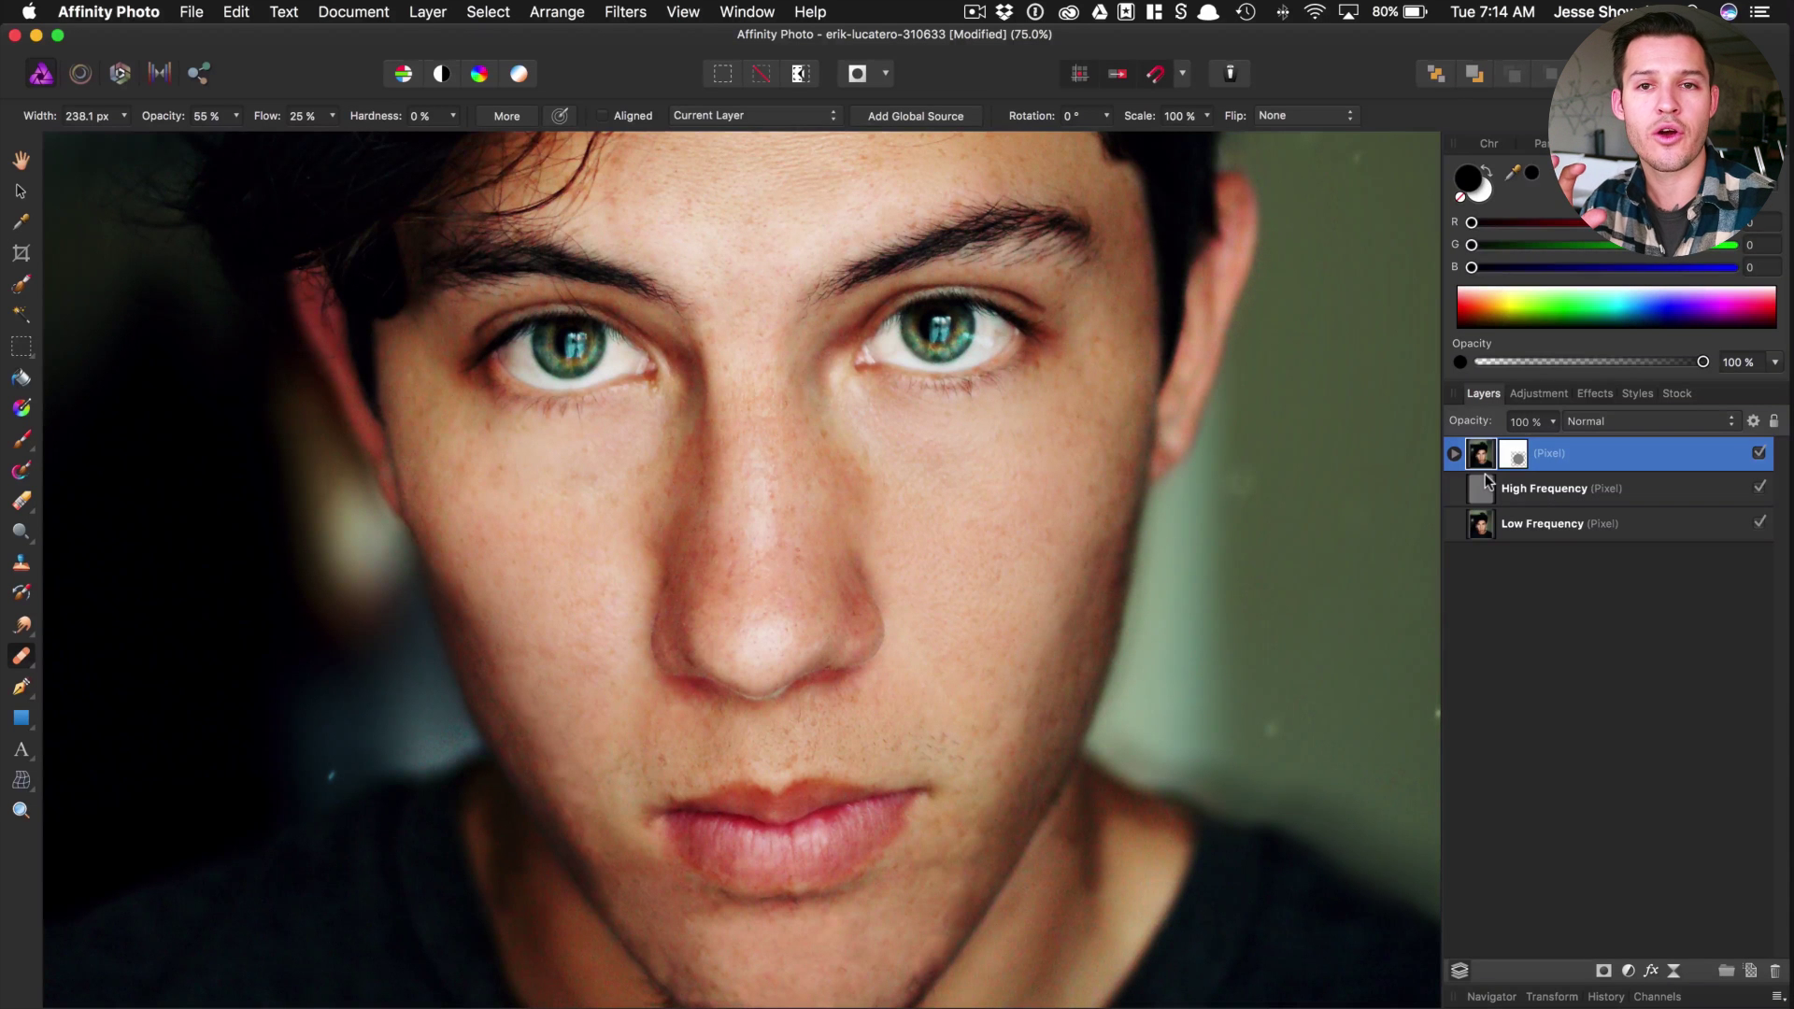
# - Add a Color Balance adjustment above the merged portrait layer
pyautogui.scroll(3, 1136, 523)
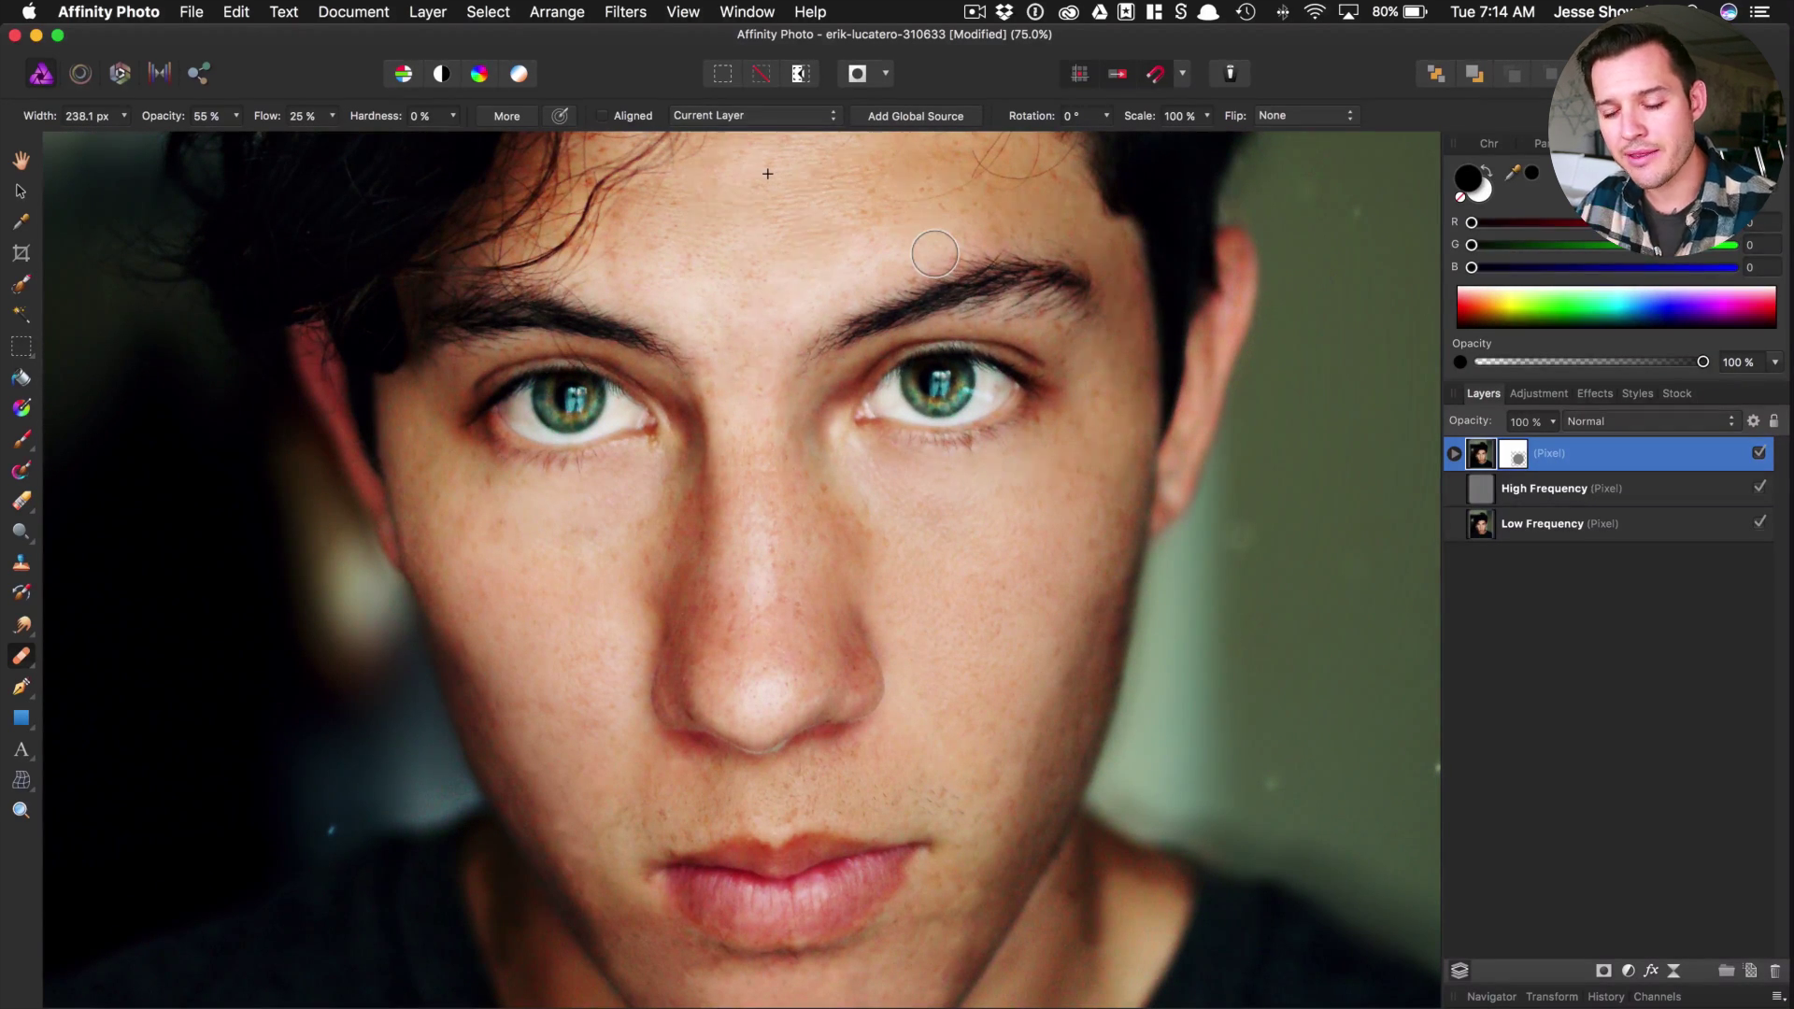
pyautogui.scroll(5, 939, 262)
pyautogui.scroll(-8, 951, 275)
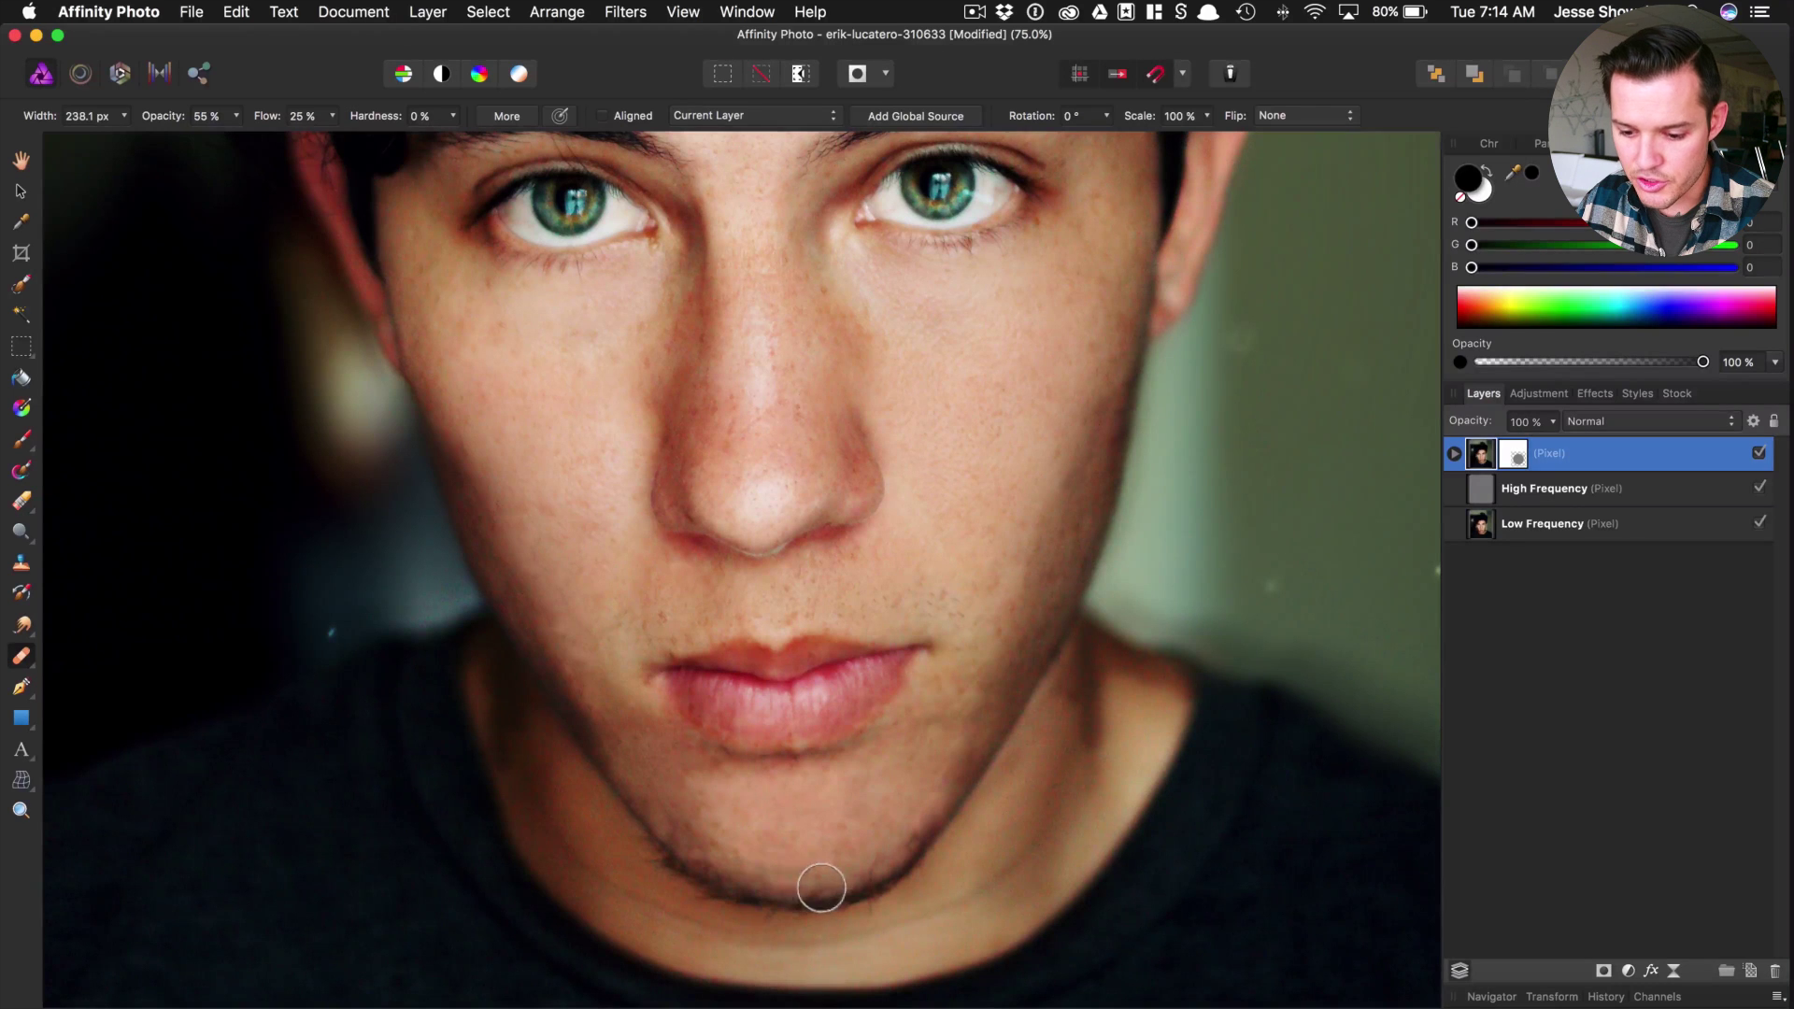
pyautogui.scroll(3, 821, 850)
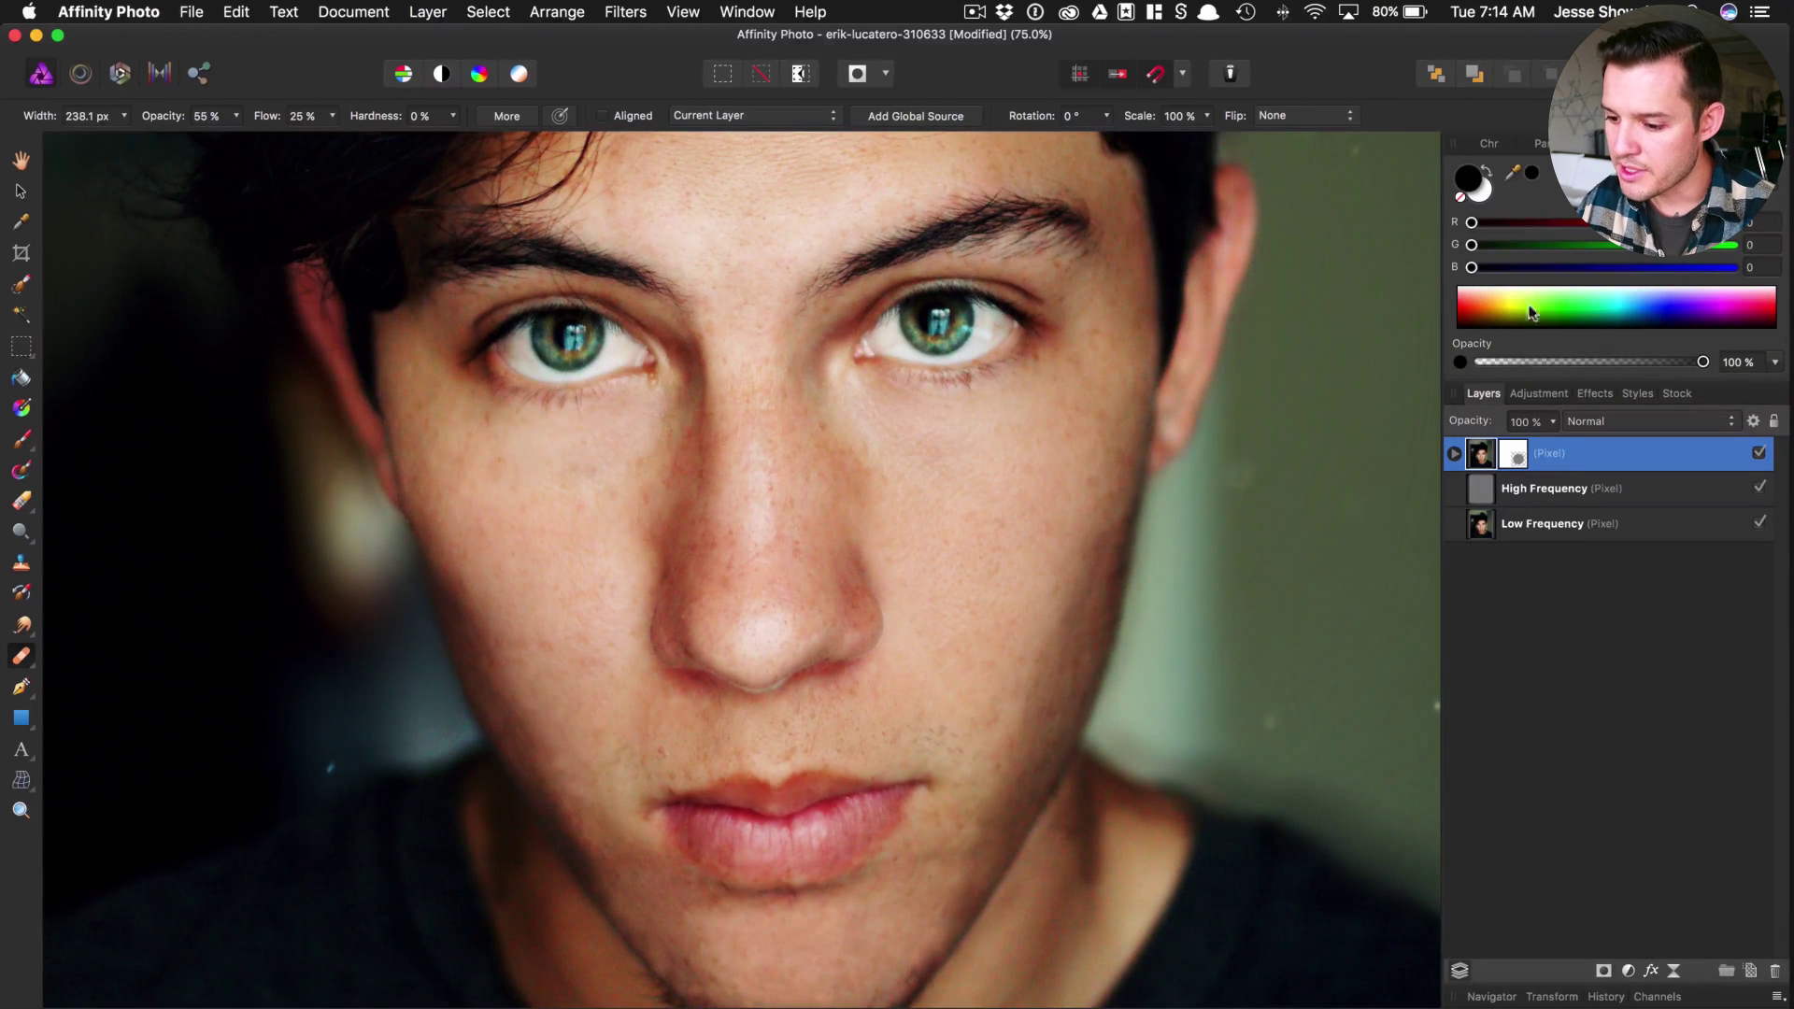
pyautogui.click(1539, 394)
pyautogui.scroll(-5, 1629, 620)
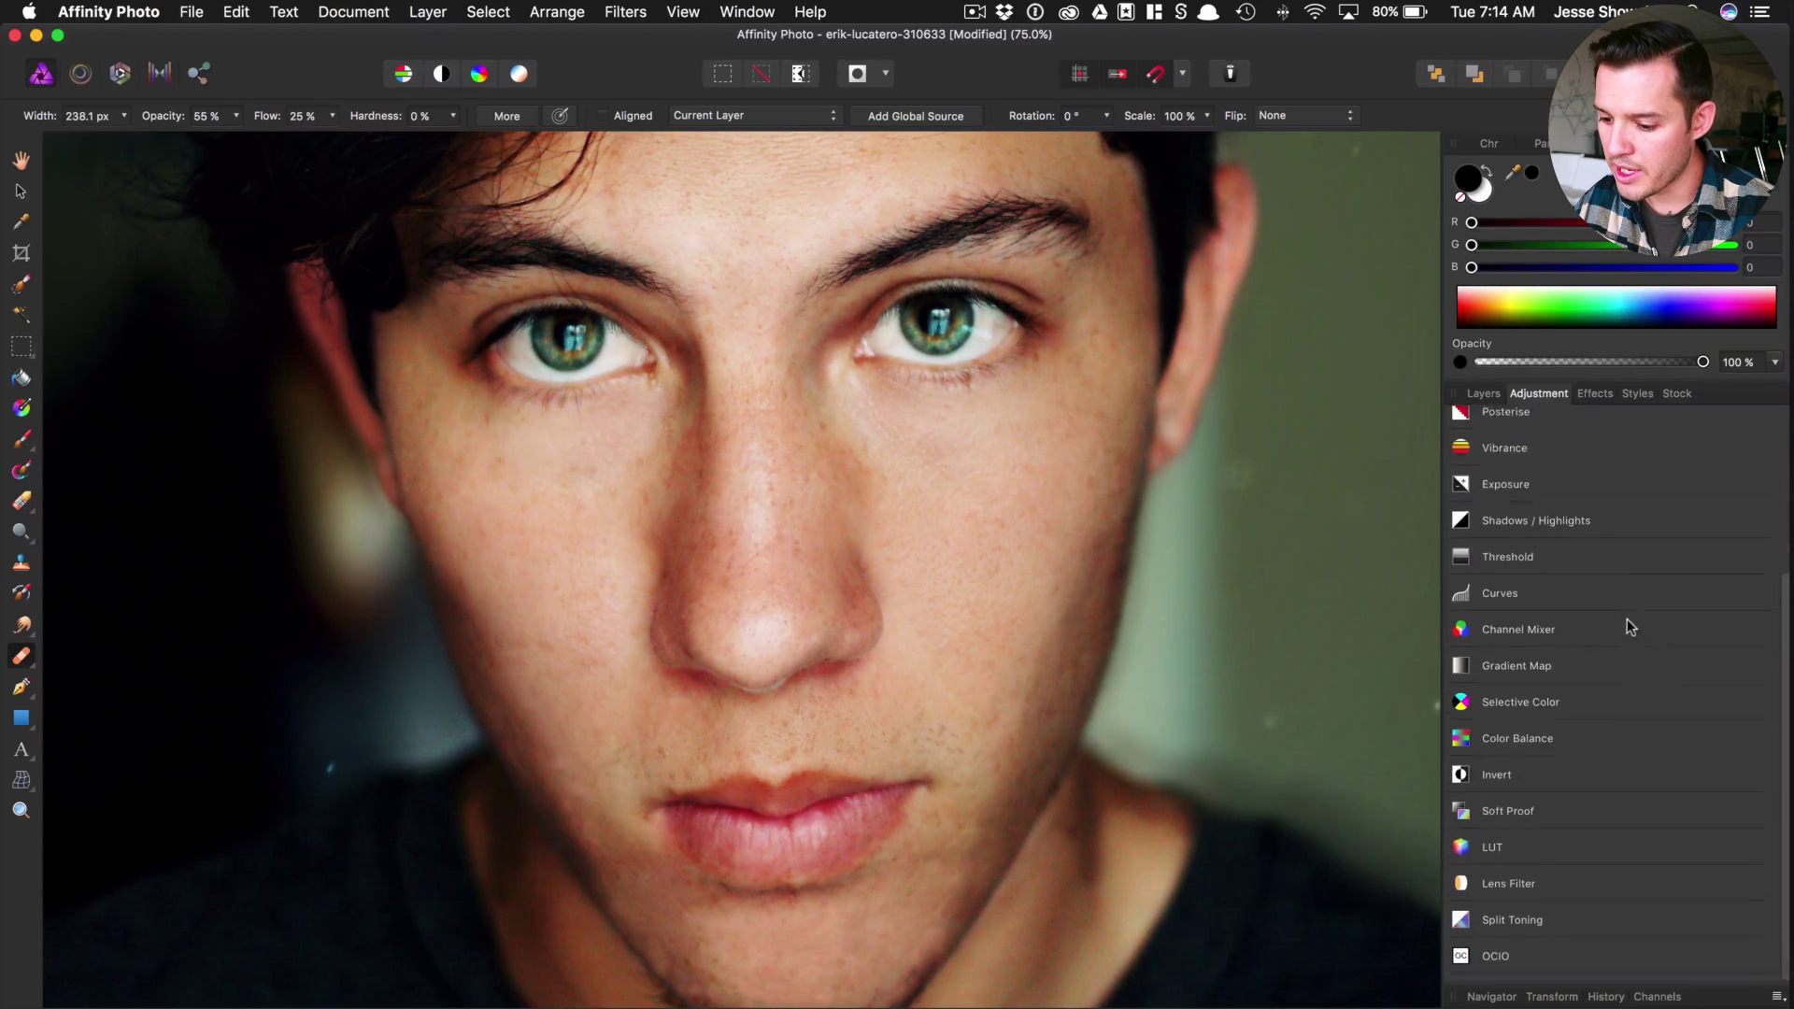
pyautogui.click(1540, 745)
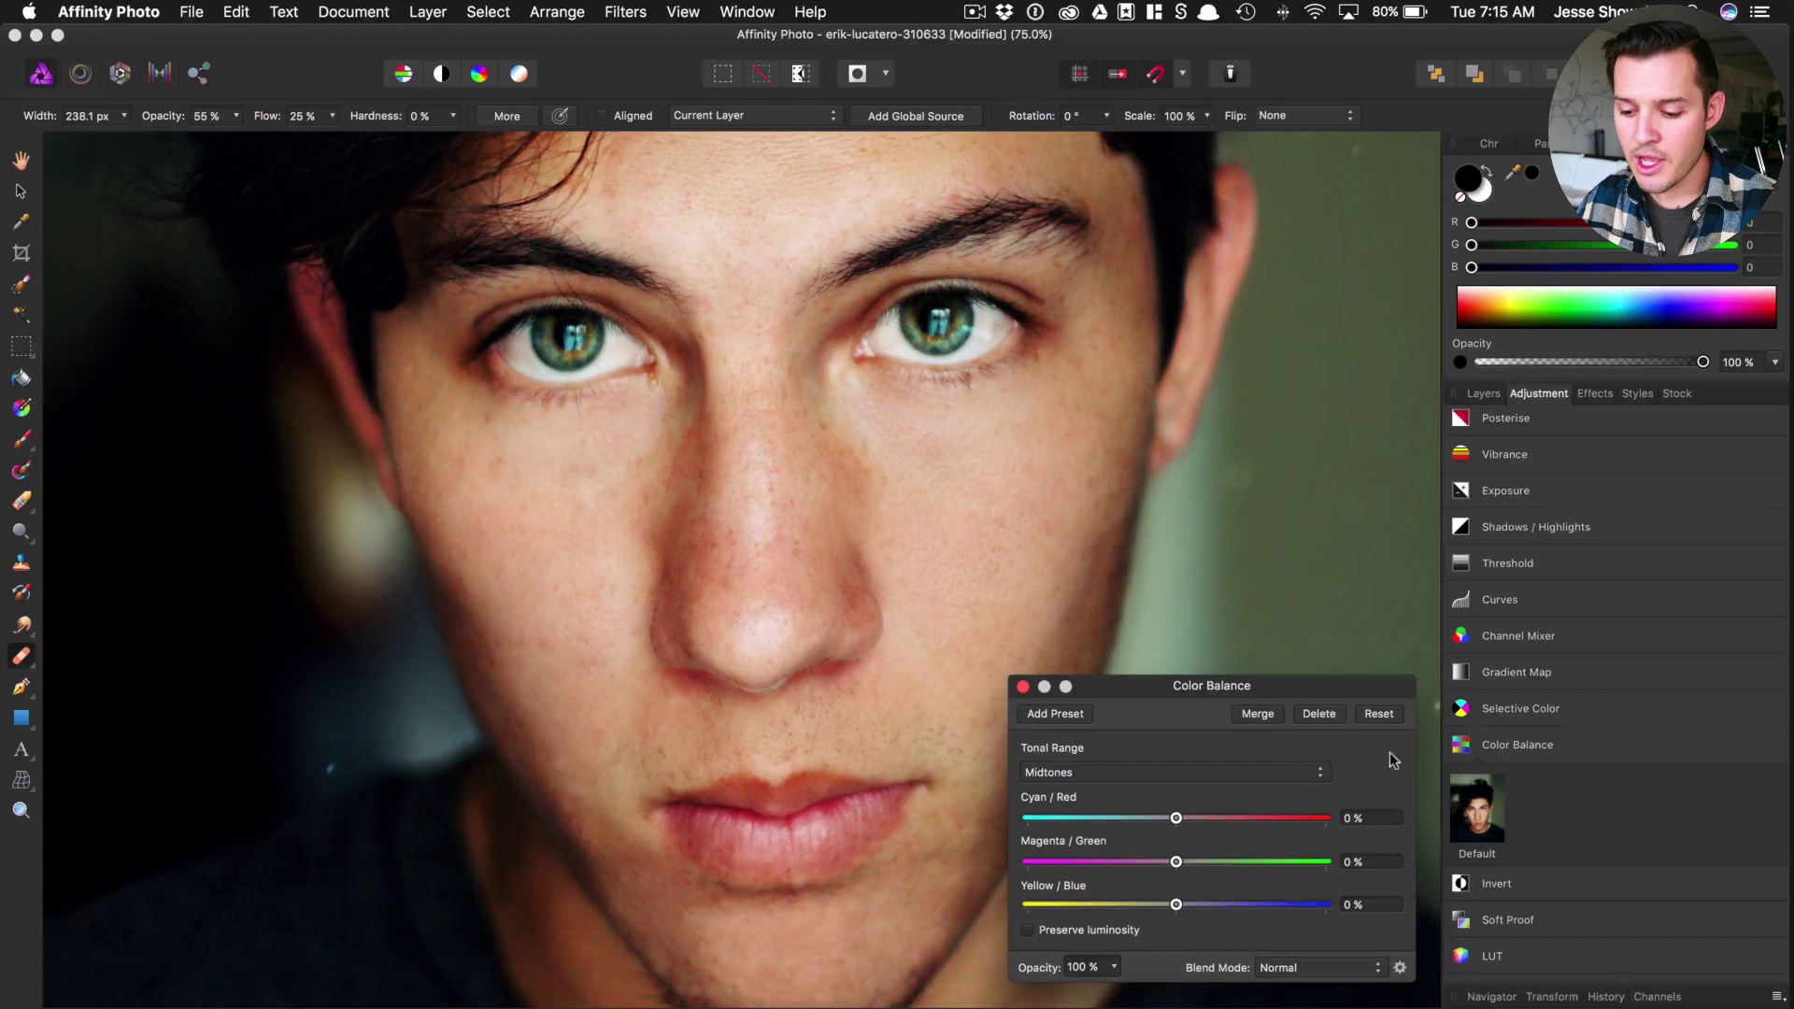
# - Try the midtones' Cyan/Red balance at -100% and 100%, and return it to 0%
pyautogui.moveTo(1176, 819); pyautogui.dragTo(1110, 811)
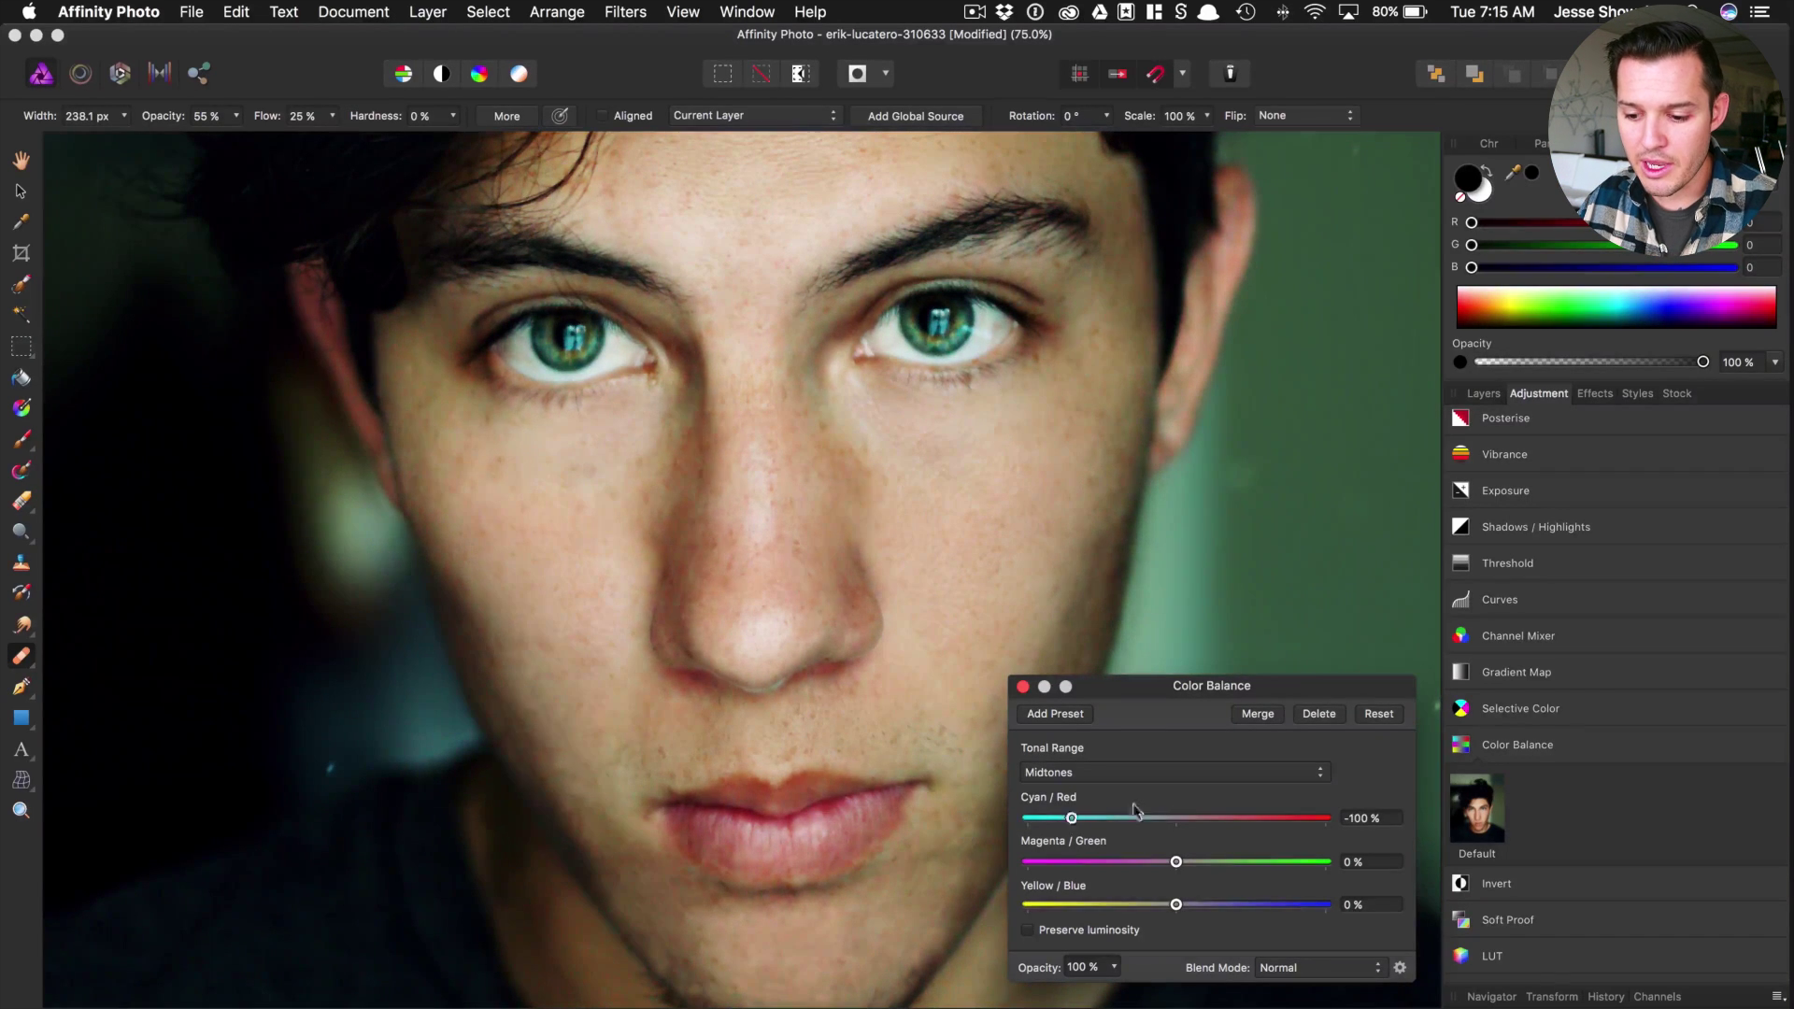
pyautogui.moveTo(1297, 798); pyautogui.dragTo(887, 783)
pyautogui.moveTo(1103, 776); pyautogui.dragTo(1338, 769)
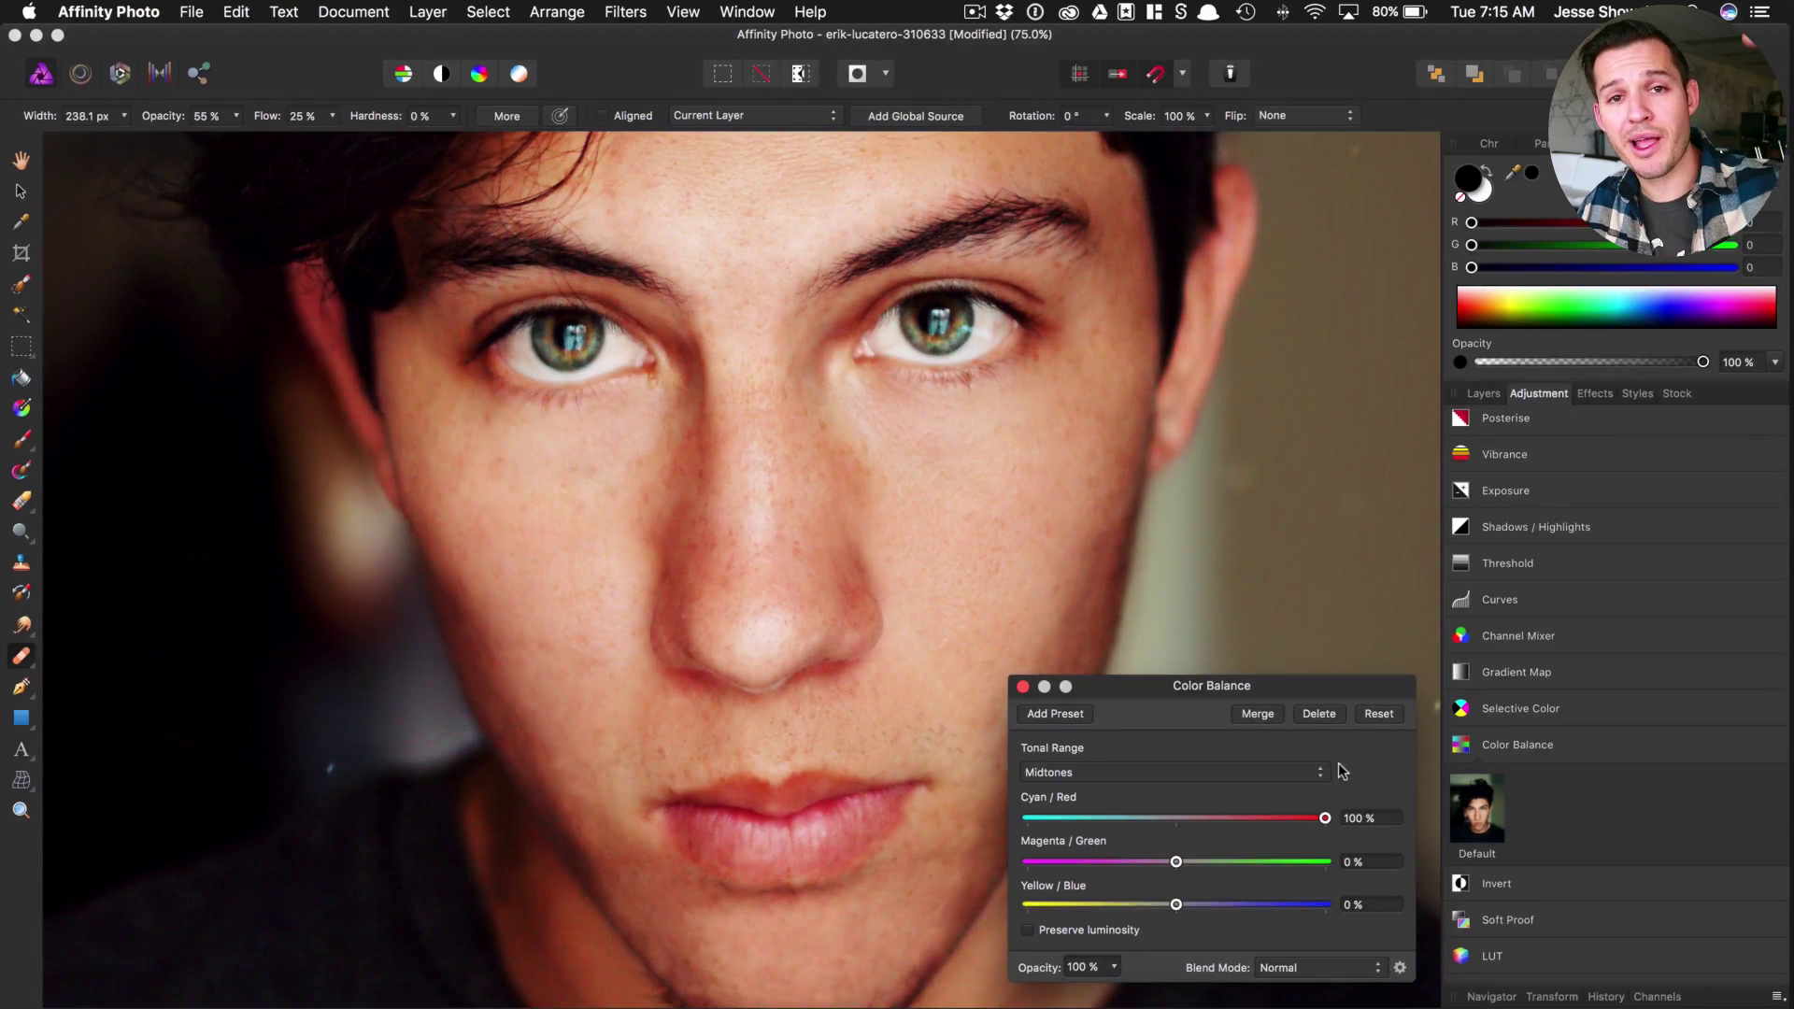
pyautogui.moveTo(1338, 765); pyautogui.dragTo(1174, 772)
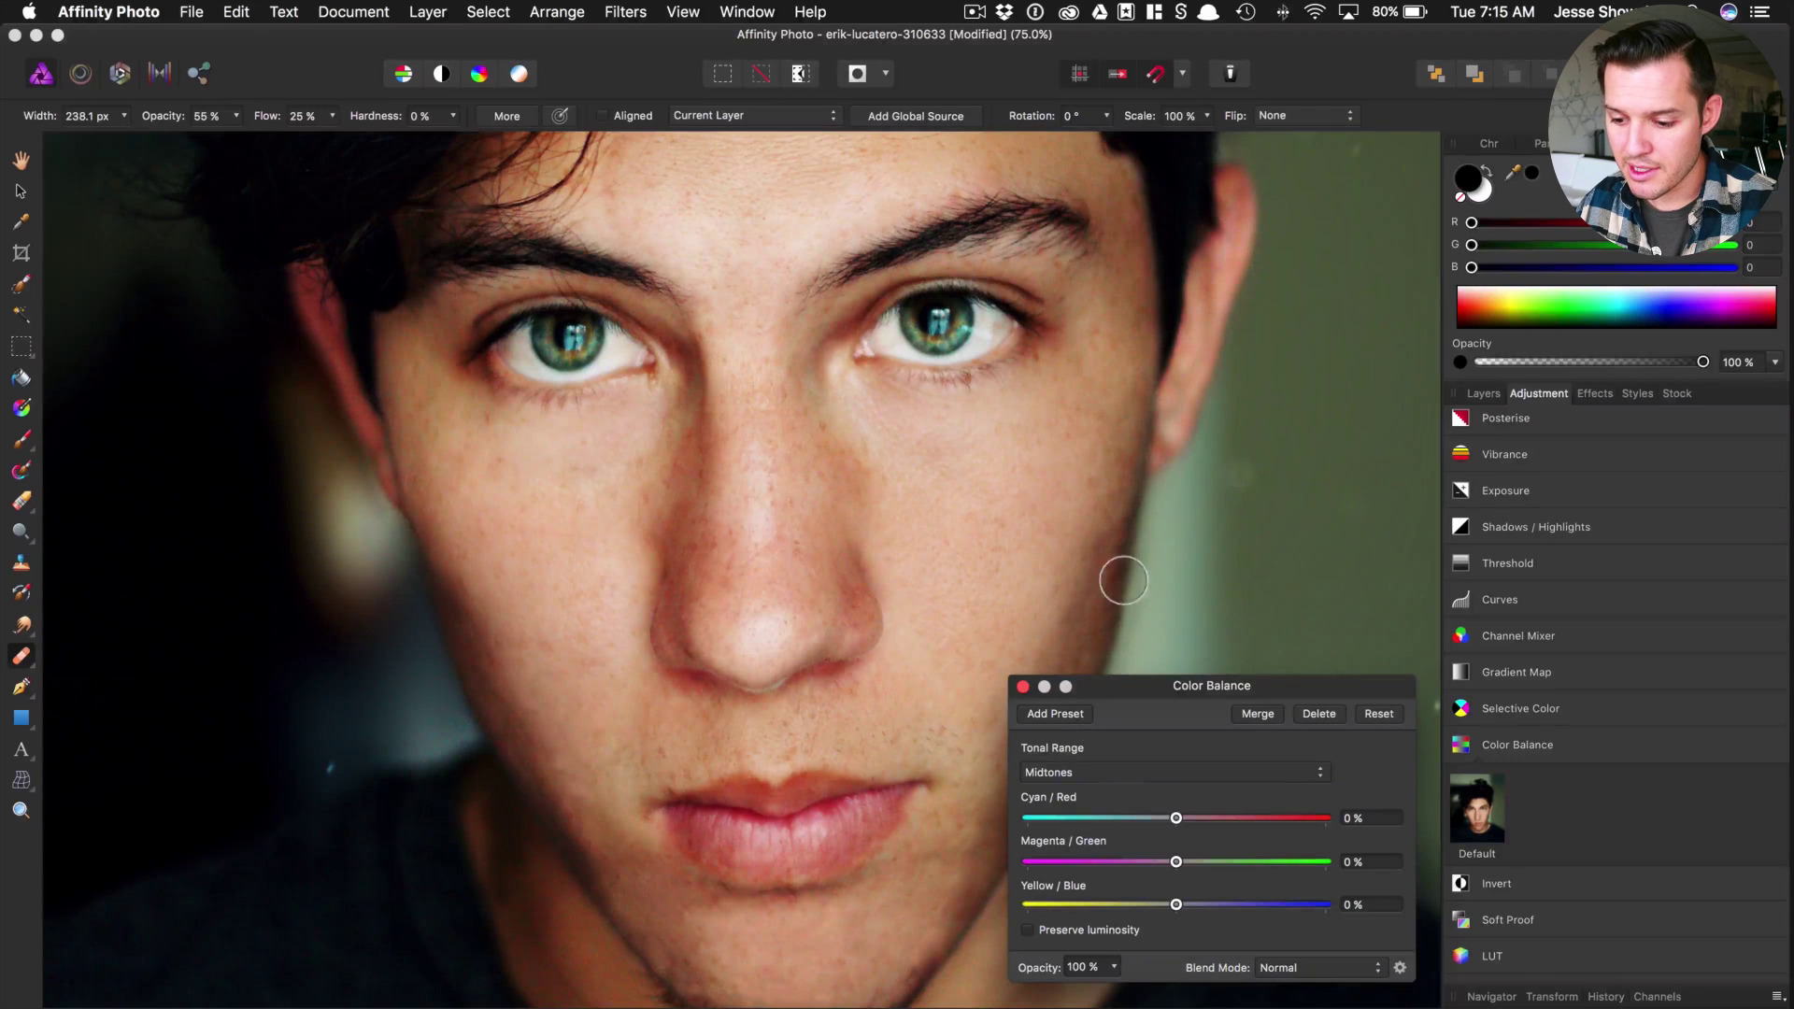
# - Set the midtones' color balance to Cyan/Red -37%, Magenta/Green 7% and Yellow/Blue 31%, and close the adjustment settings
pyautogui.press('super+plus')
pyautogui.press('super+plus')
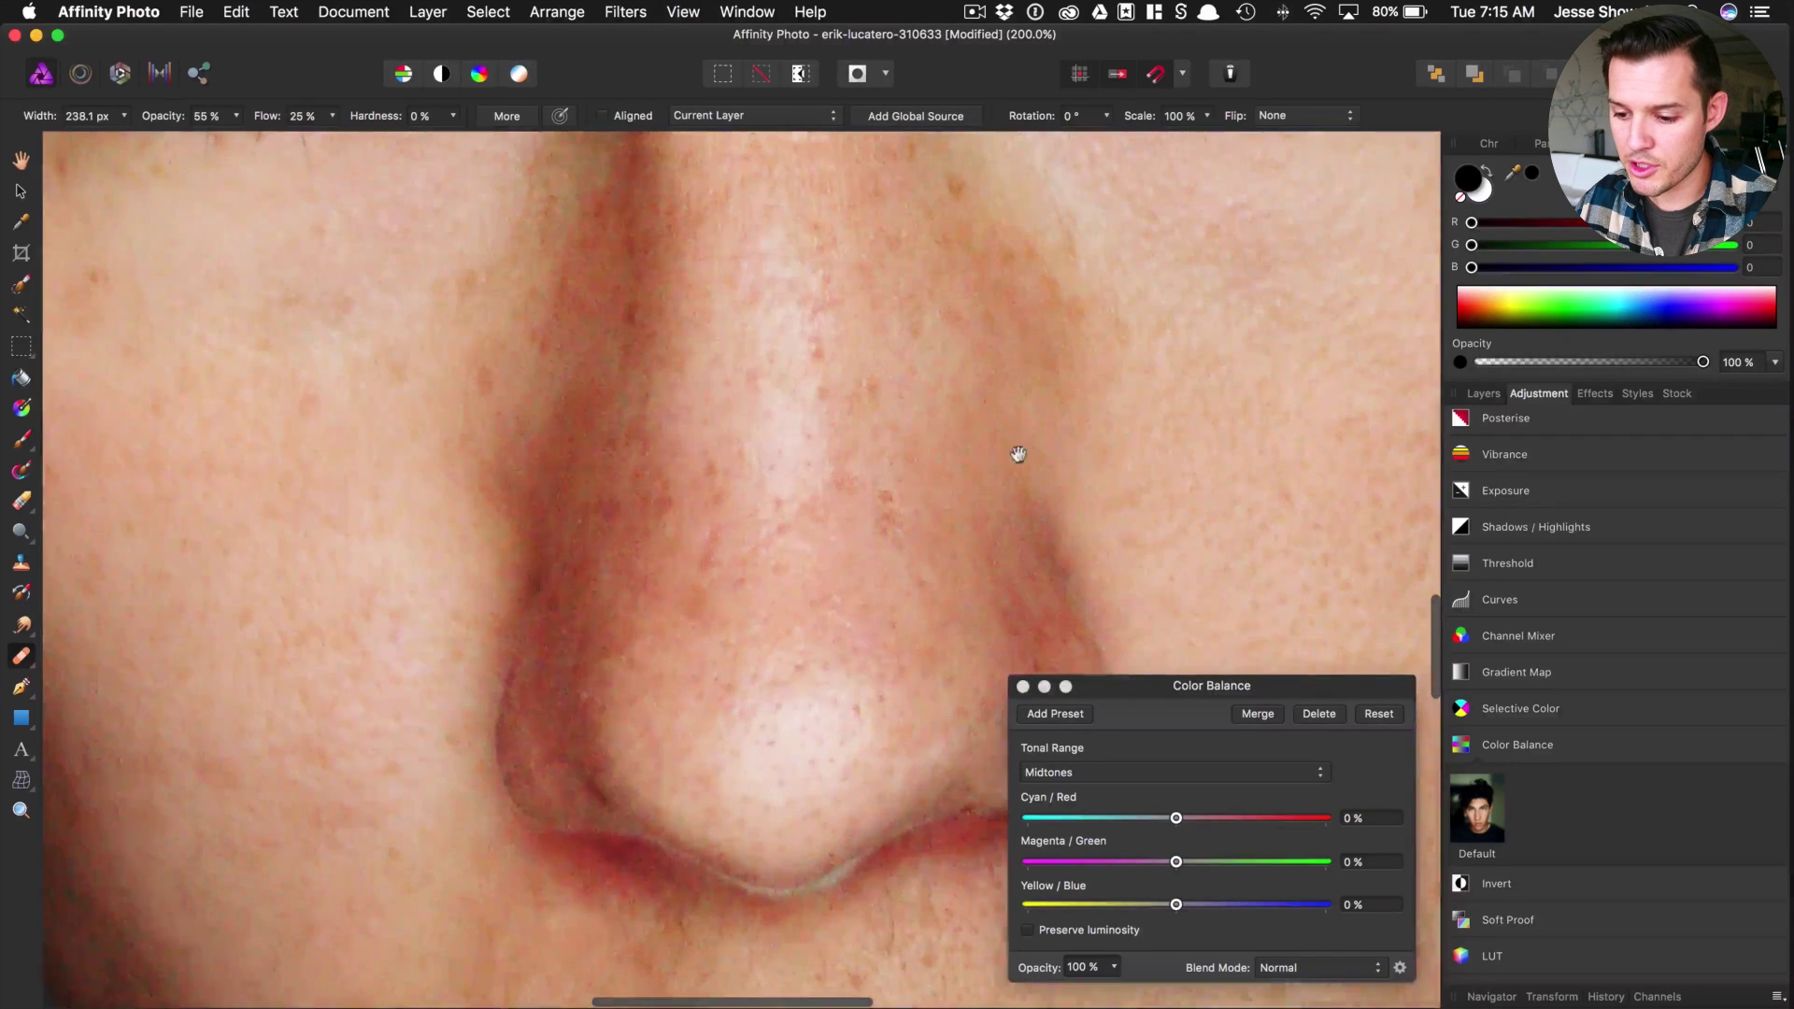
pyautogui.moveTo(1028, 452); pyautogui.dragTo(377, 486)
pyautogui.hscroll(5, 881, 461)
pyautogui.scroll(2, 881, 461)
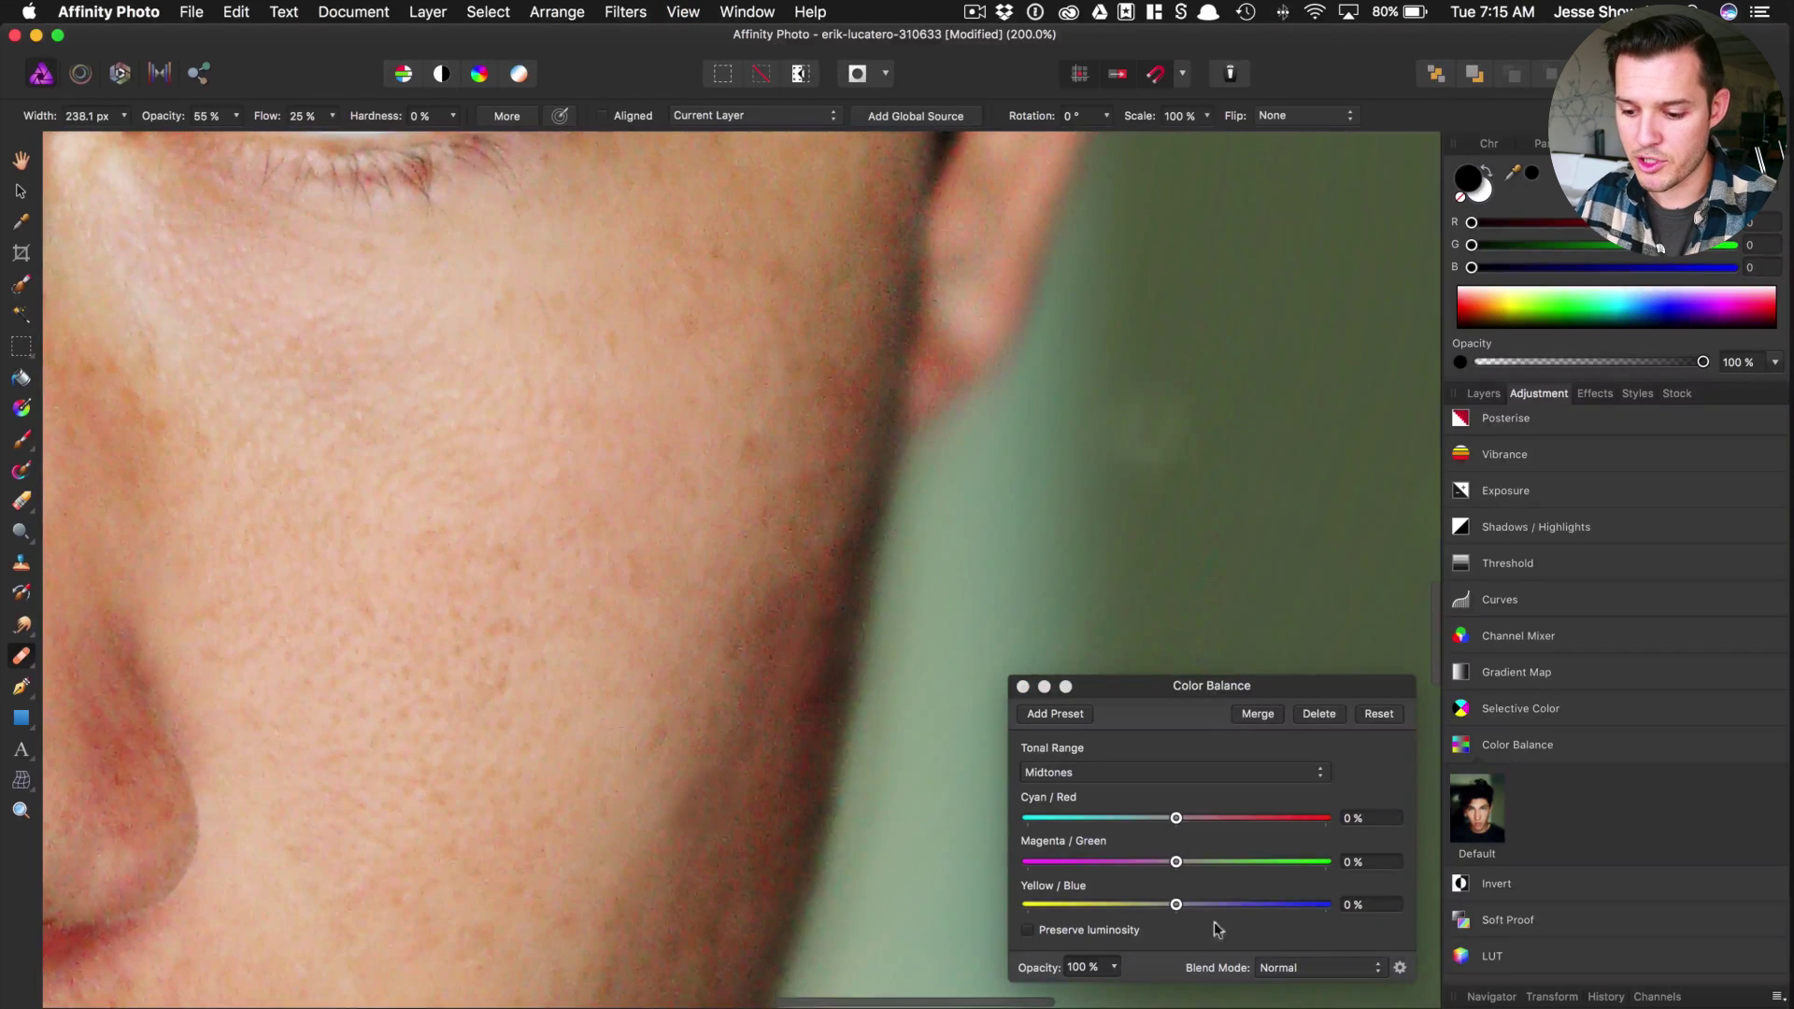
pyautogui.moveTo(1173, 819); pyautogui.dragTo(1119, 822)
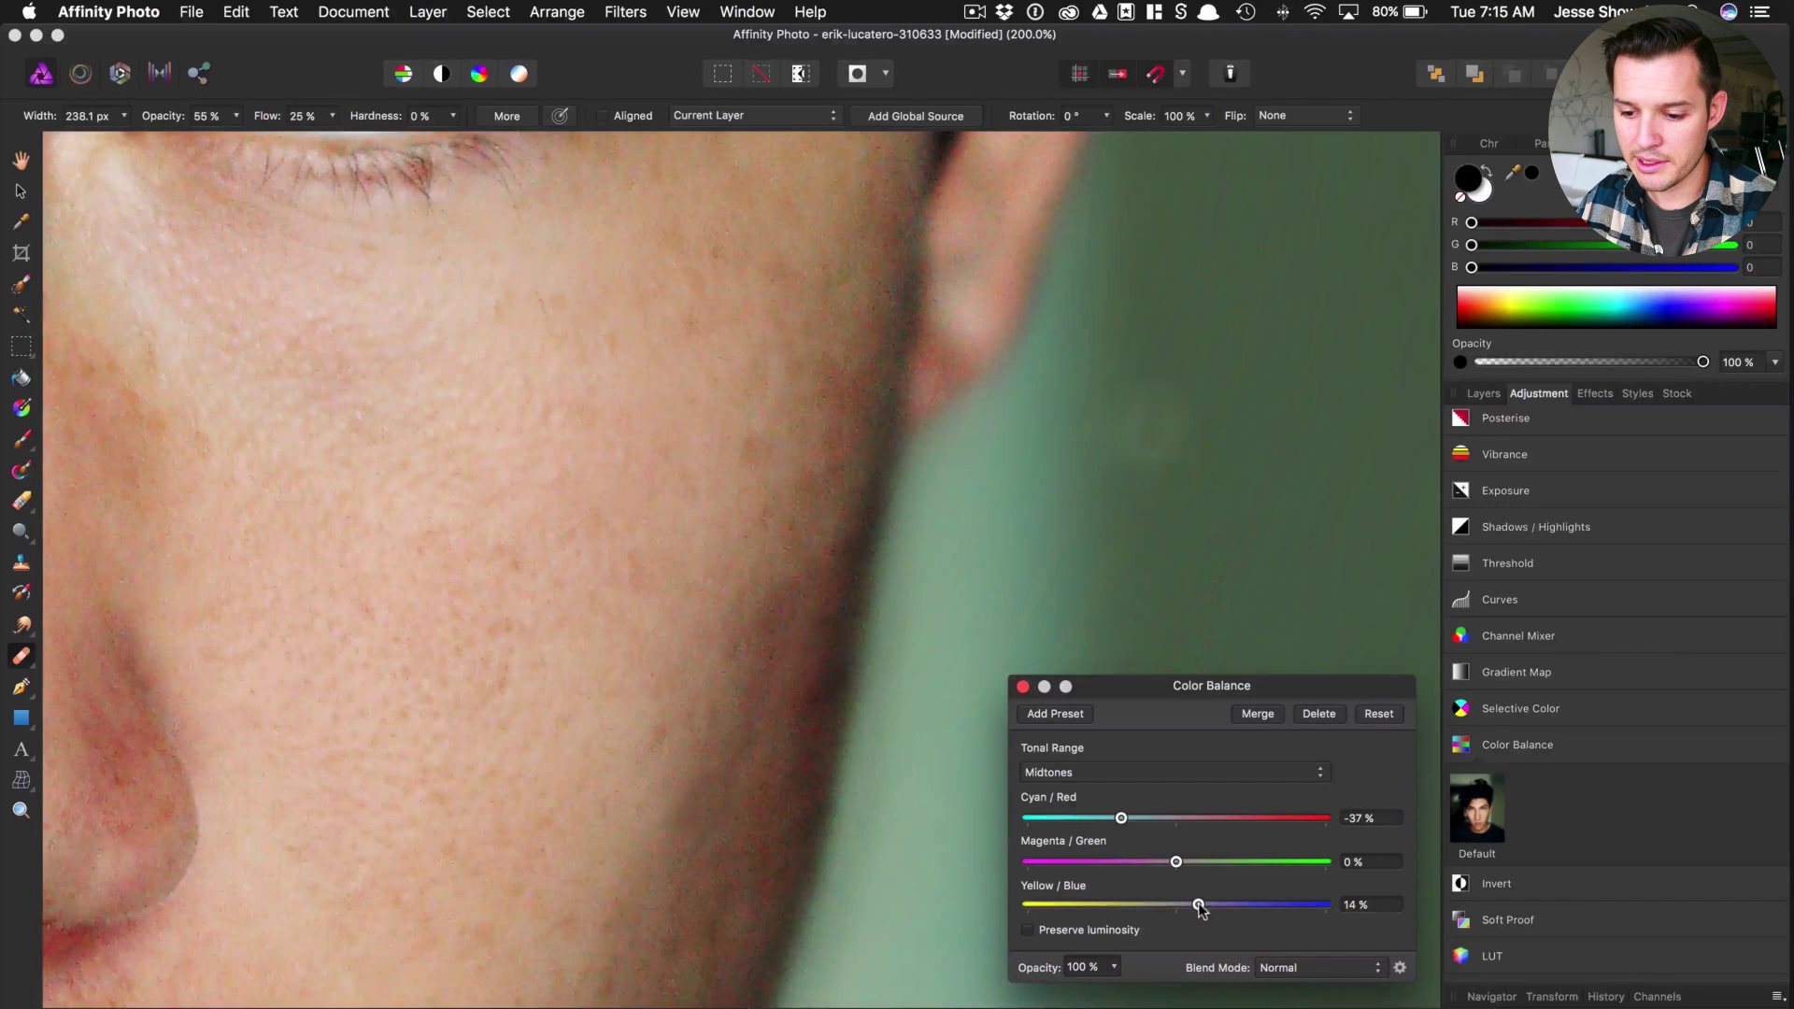
pyautogui.moveTo(1205, 905); pyautogui.dragTo(1223, 907)
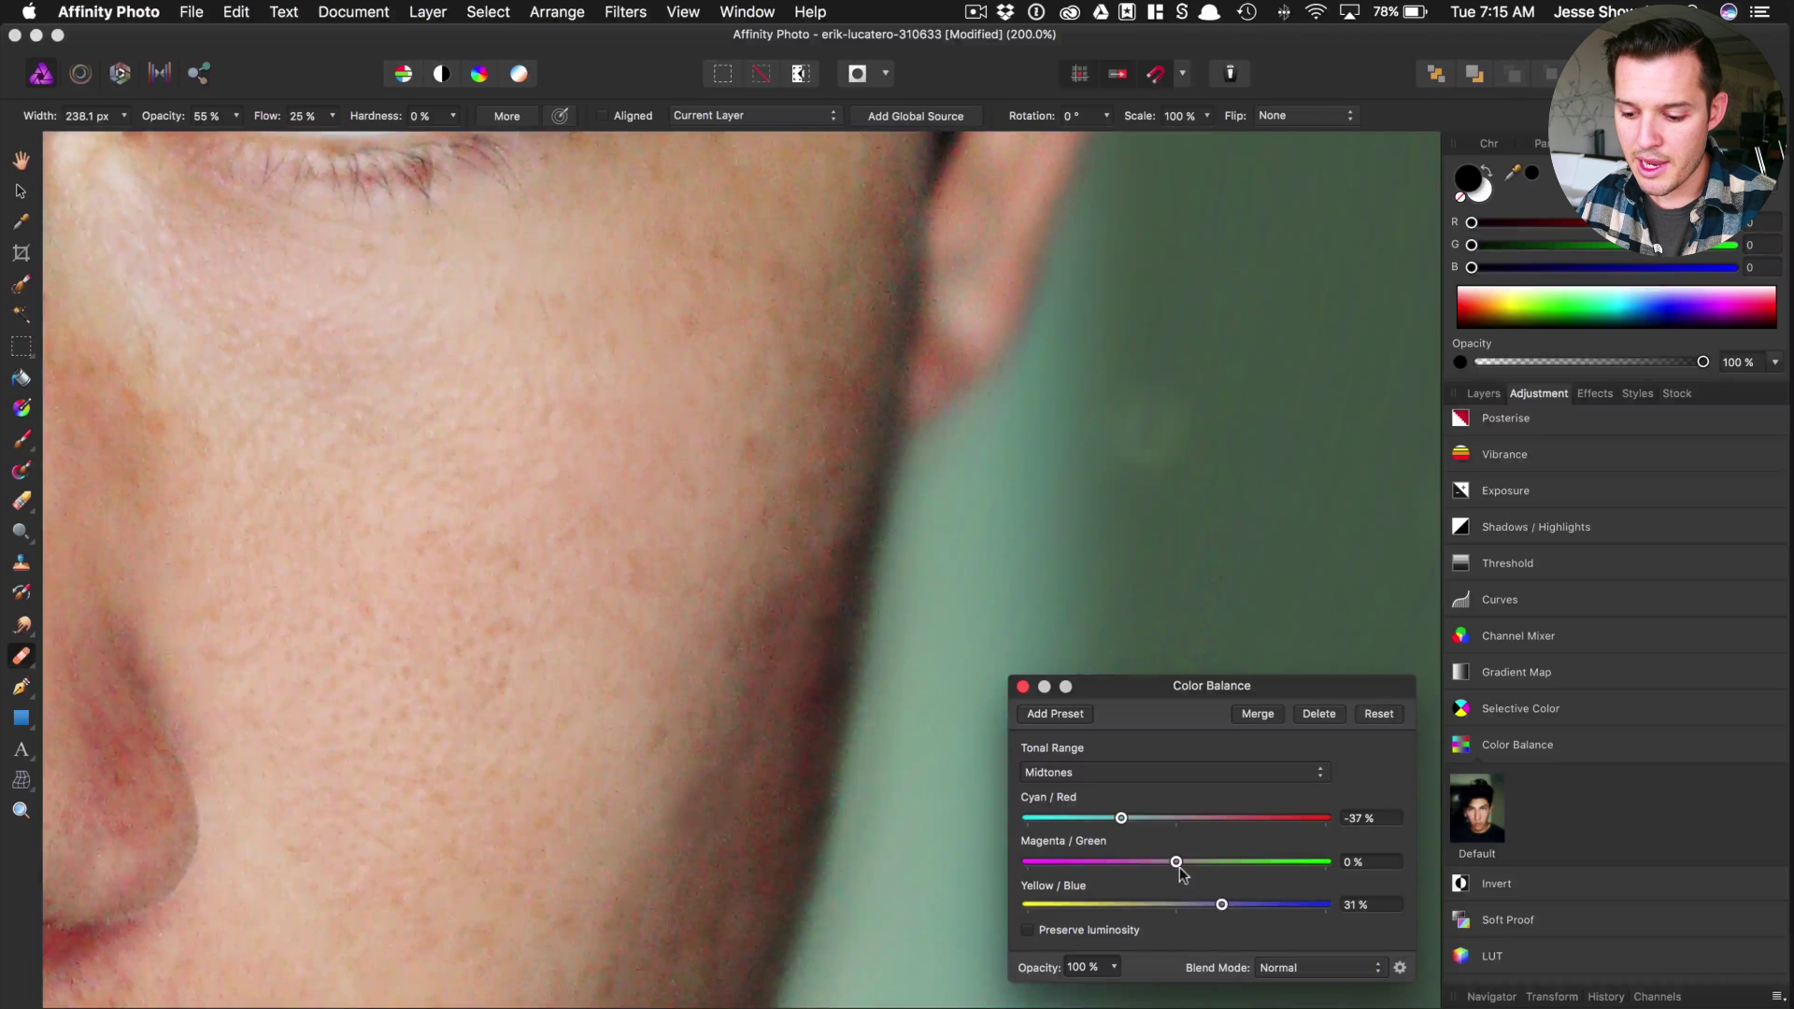
pyautogui.moveTo(1177, 862); pyautogui.dragTo(1189, 861)
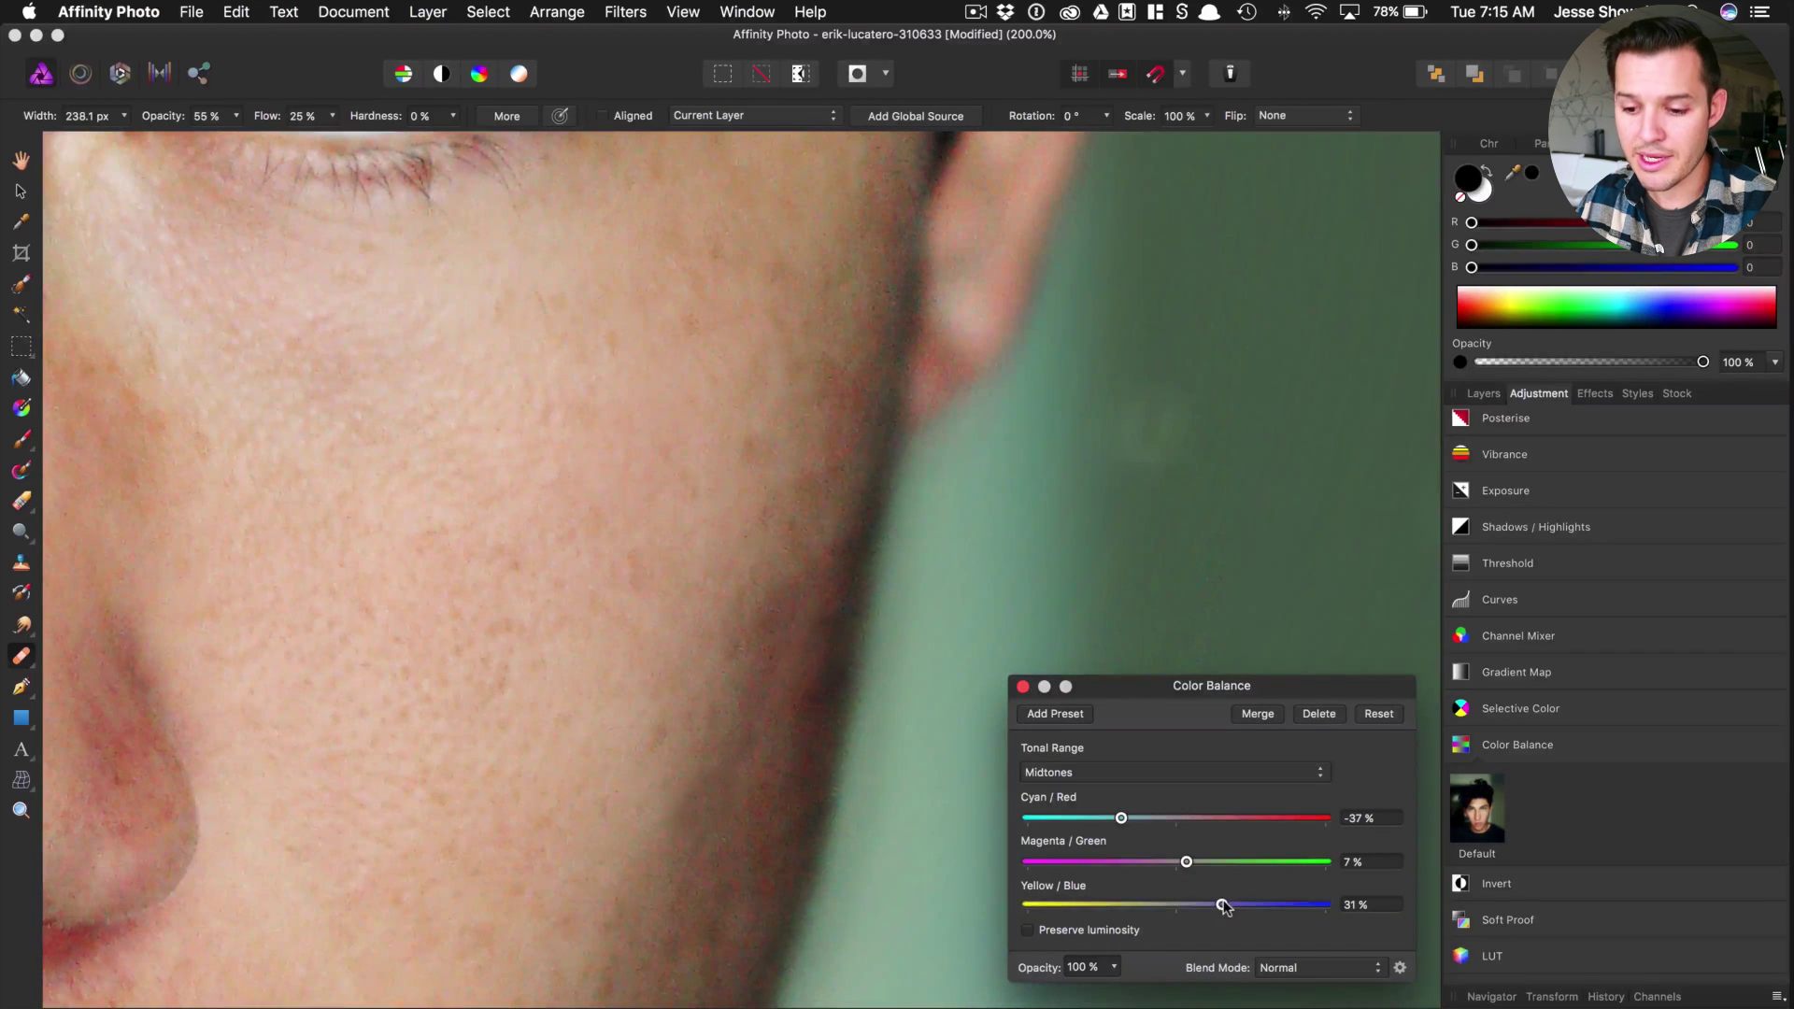
pyautogui.press('super+0')
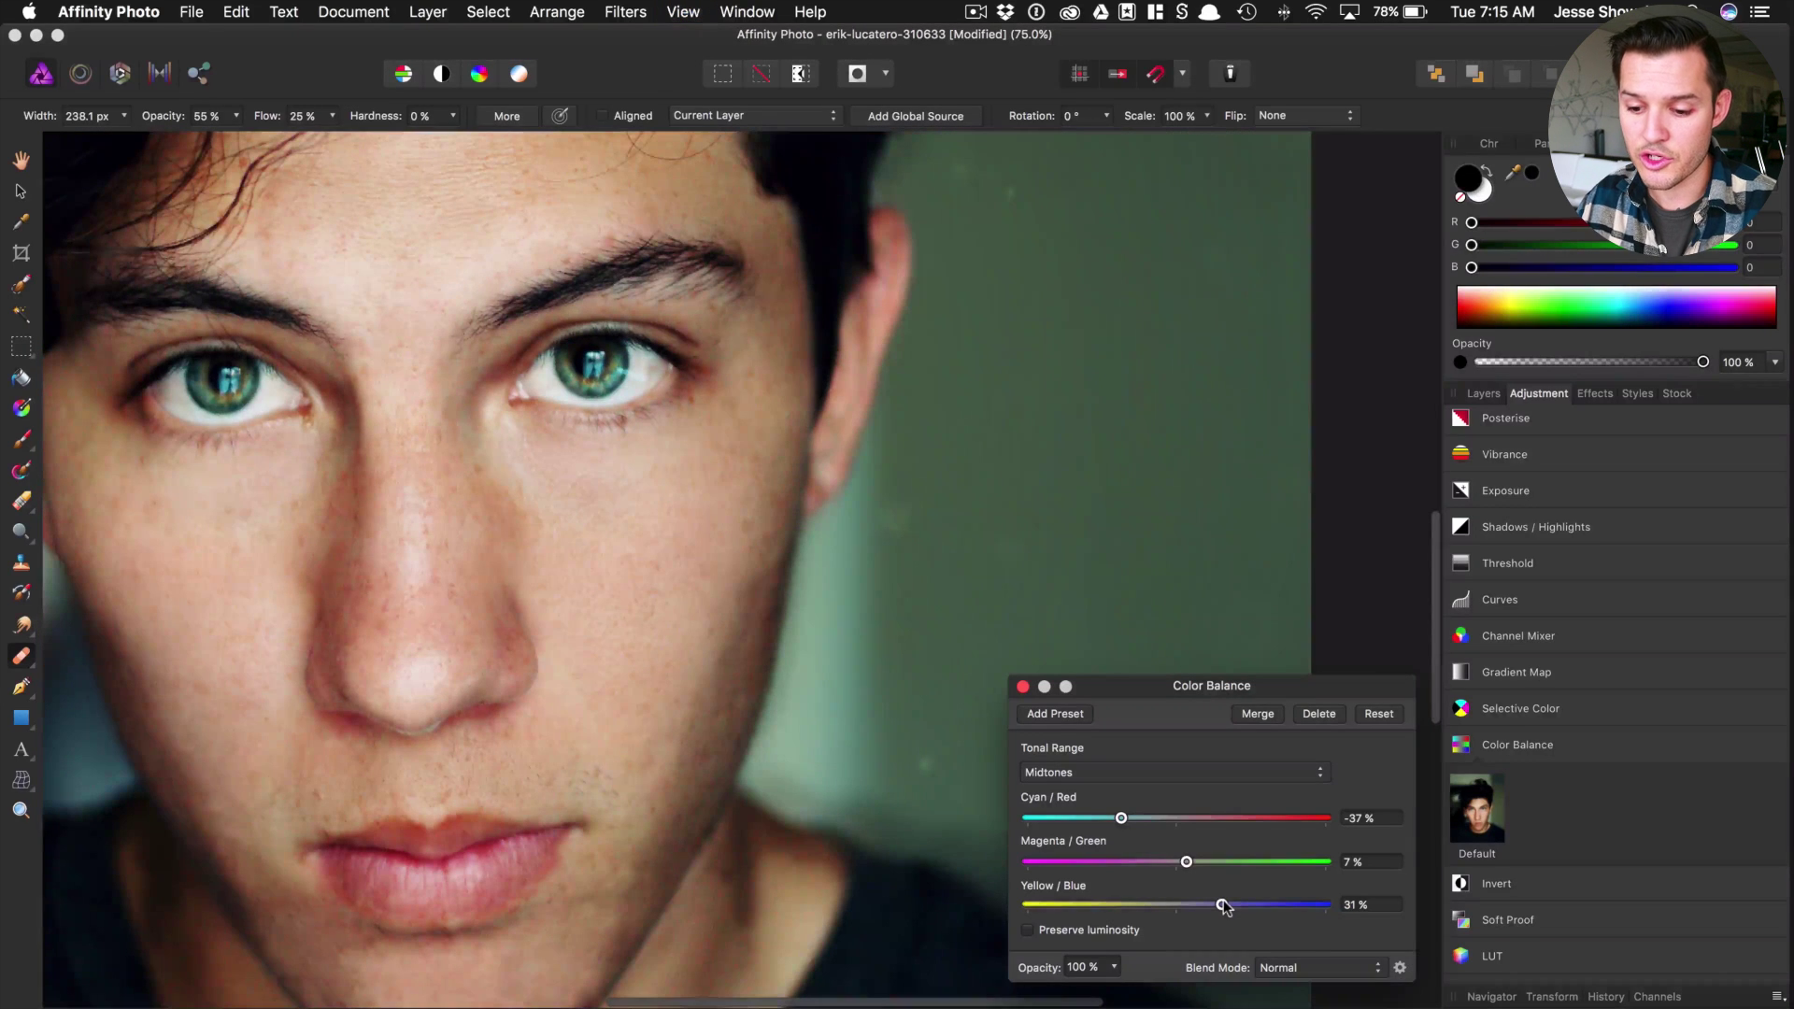
pyautogui.click(1023, 686)
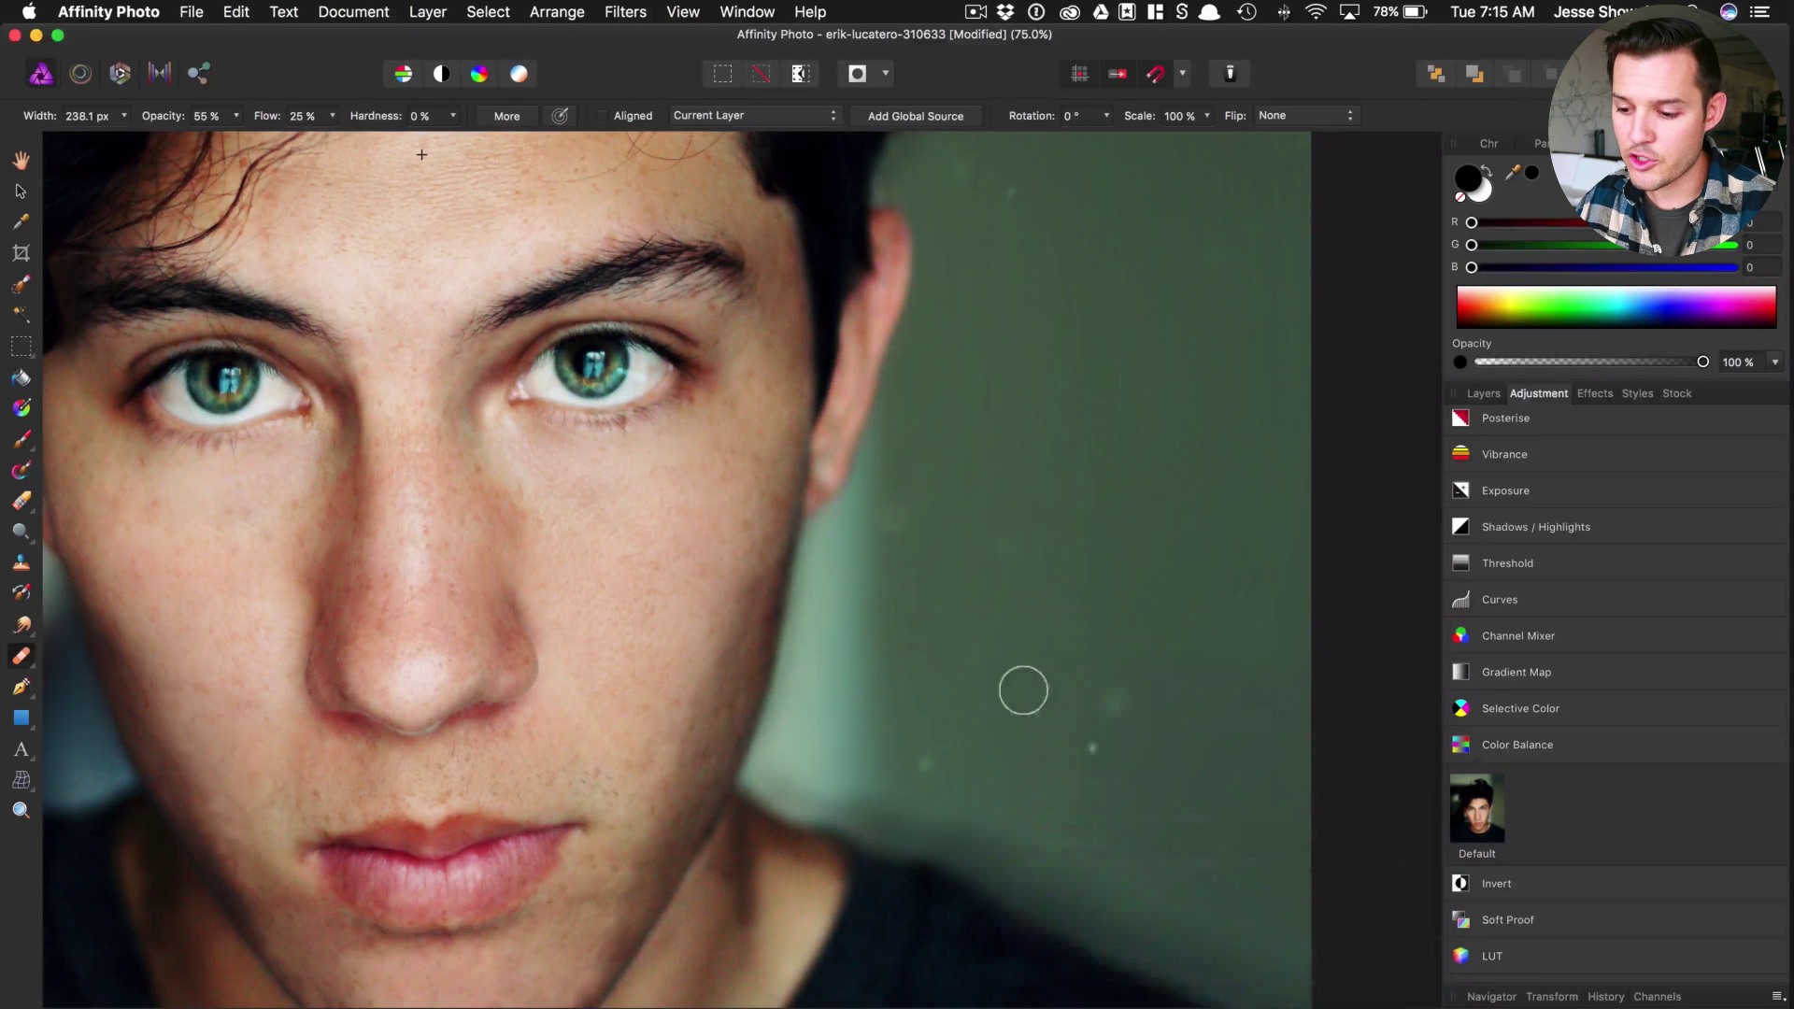
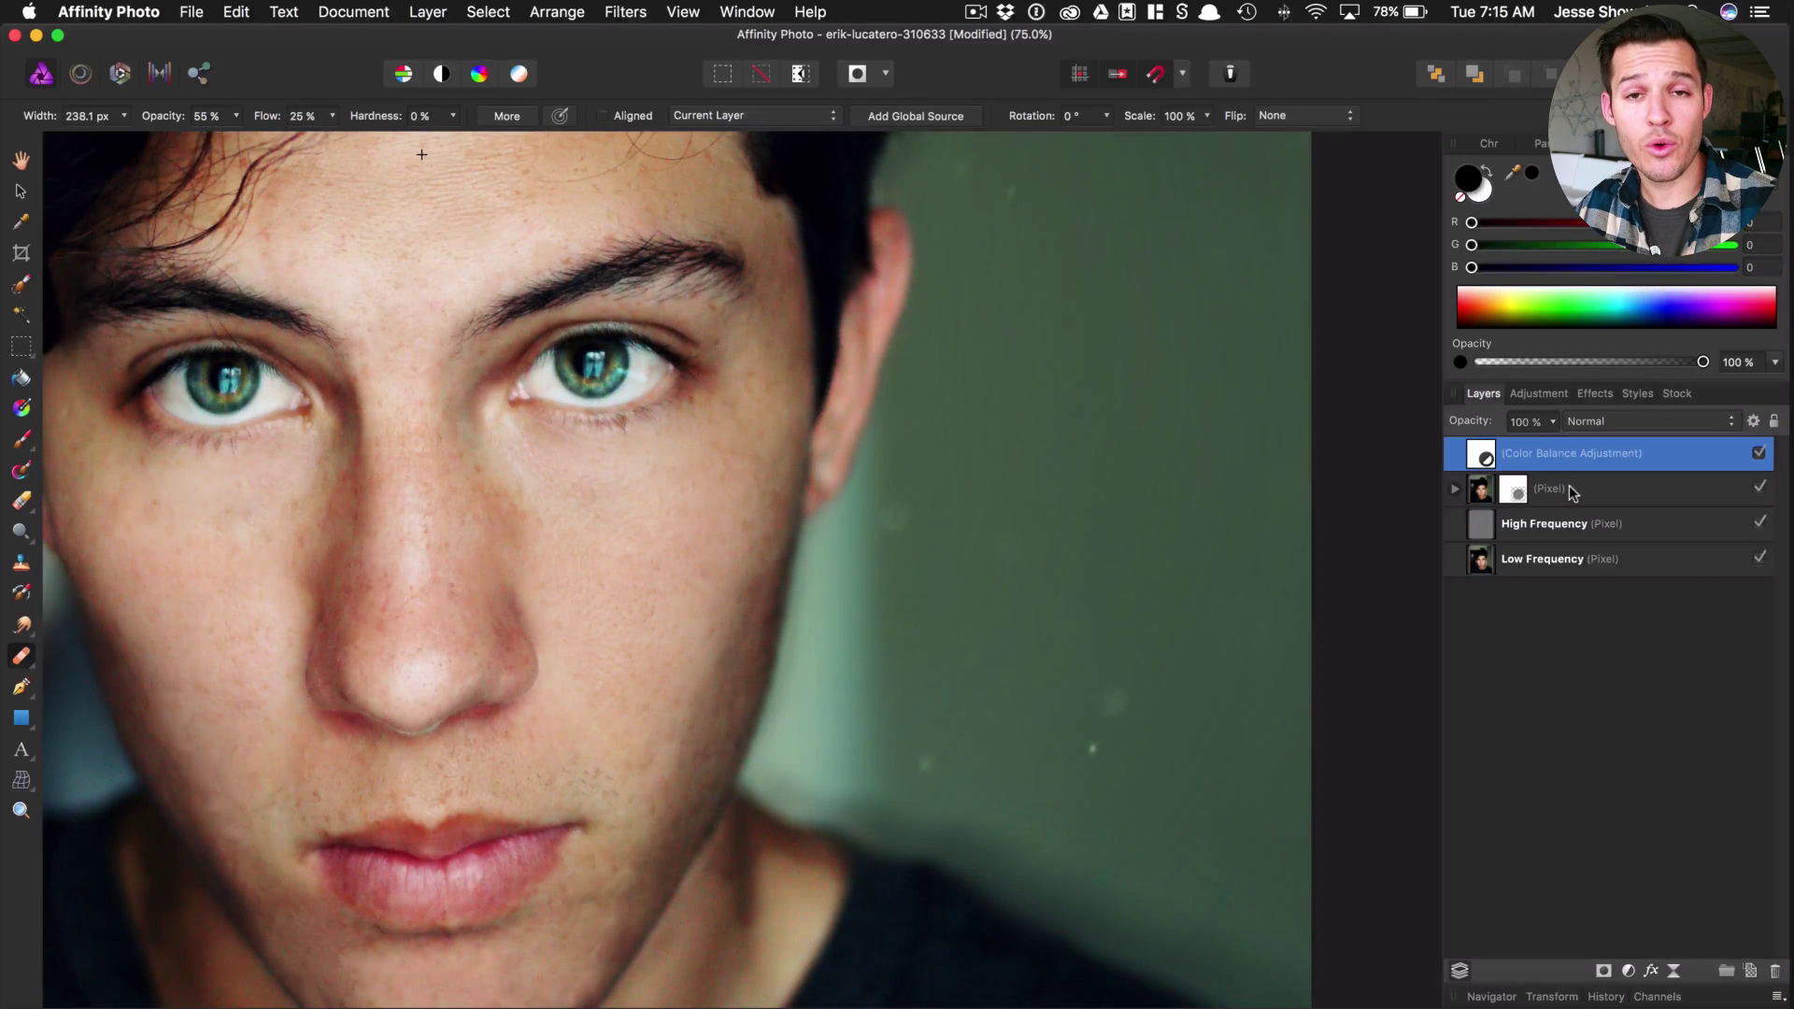
# - Delete the merged pixel layer beneath the Color Balance adjustment
pyautogui.click(1568, 485)
pyautogui.press('Delete')
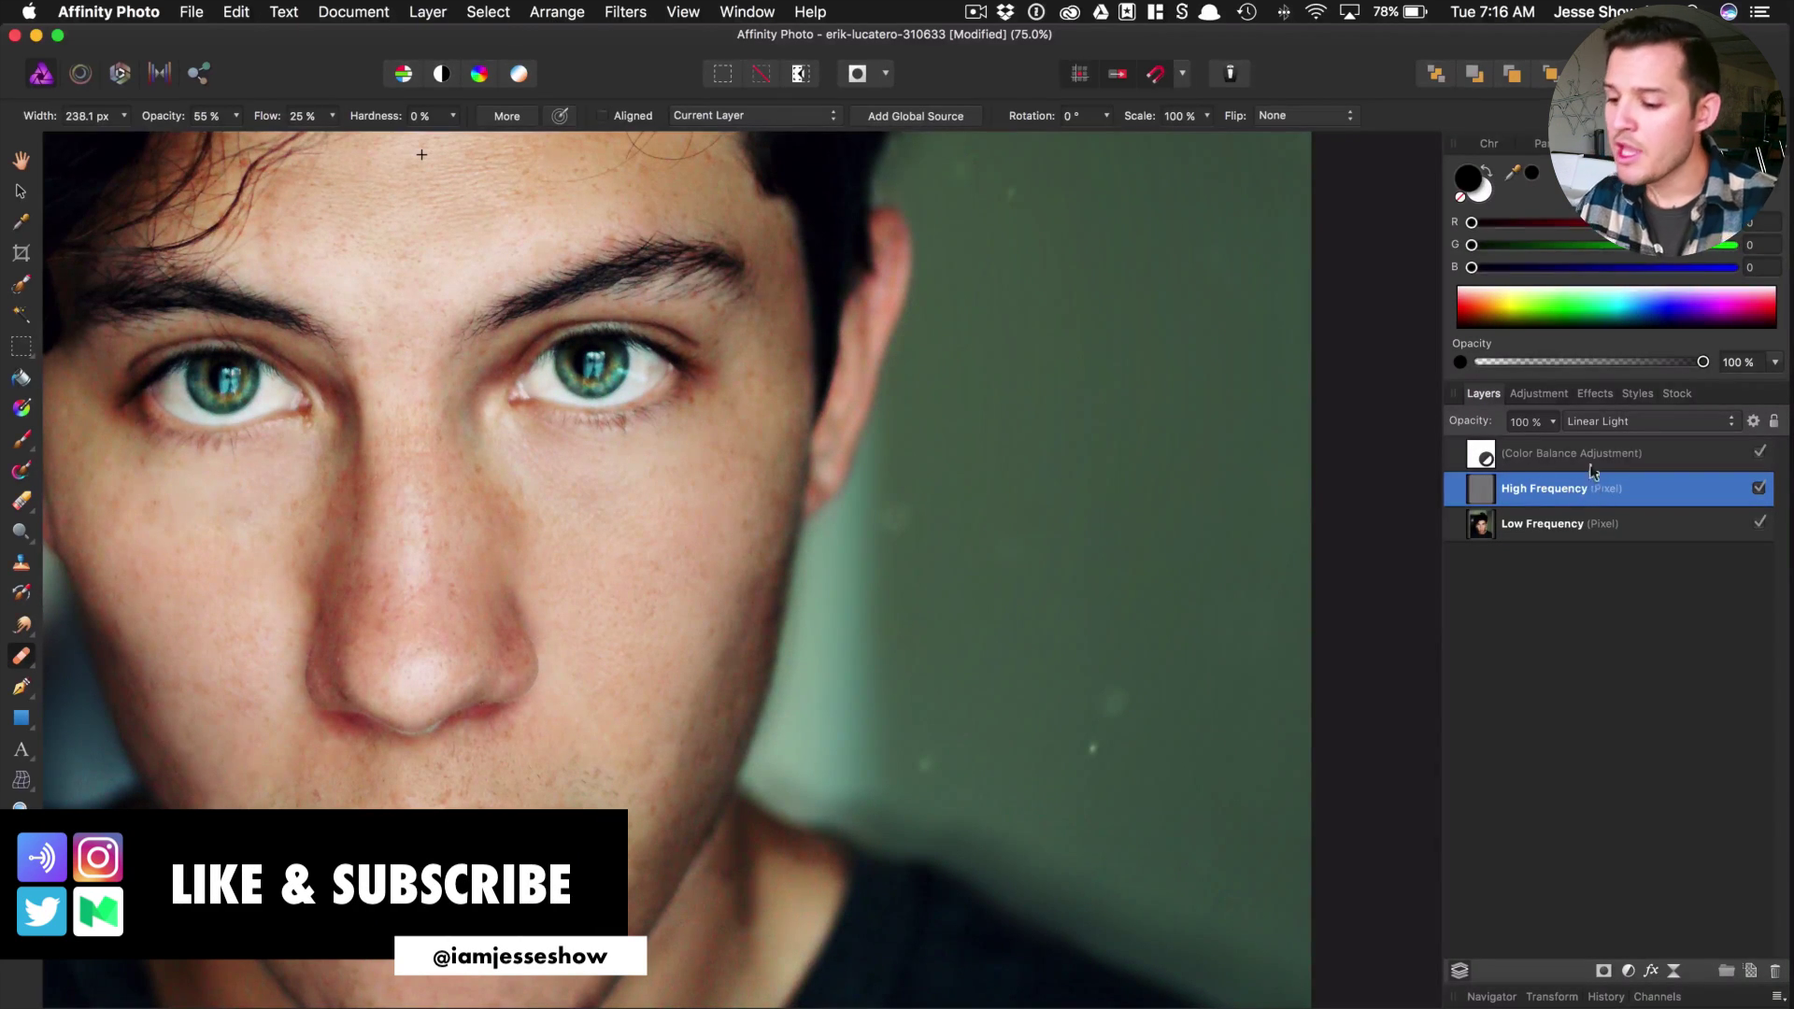
# - Select the Color Balance adjustment, check its effect on the portrait, and add a mask to it
pyautogui.click(1589, 456)
pyautogui.press('super+minus')
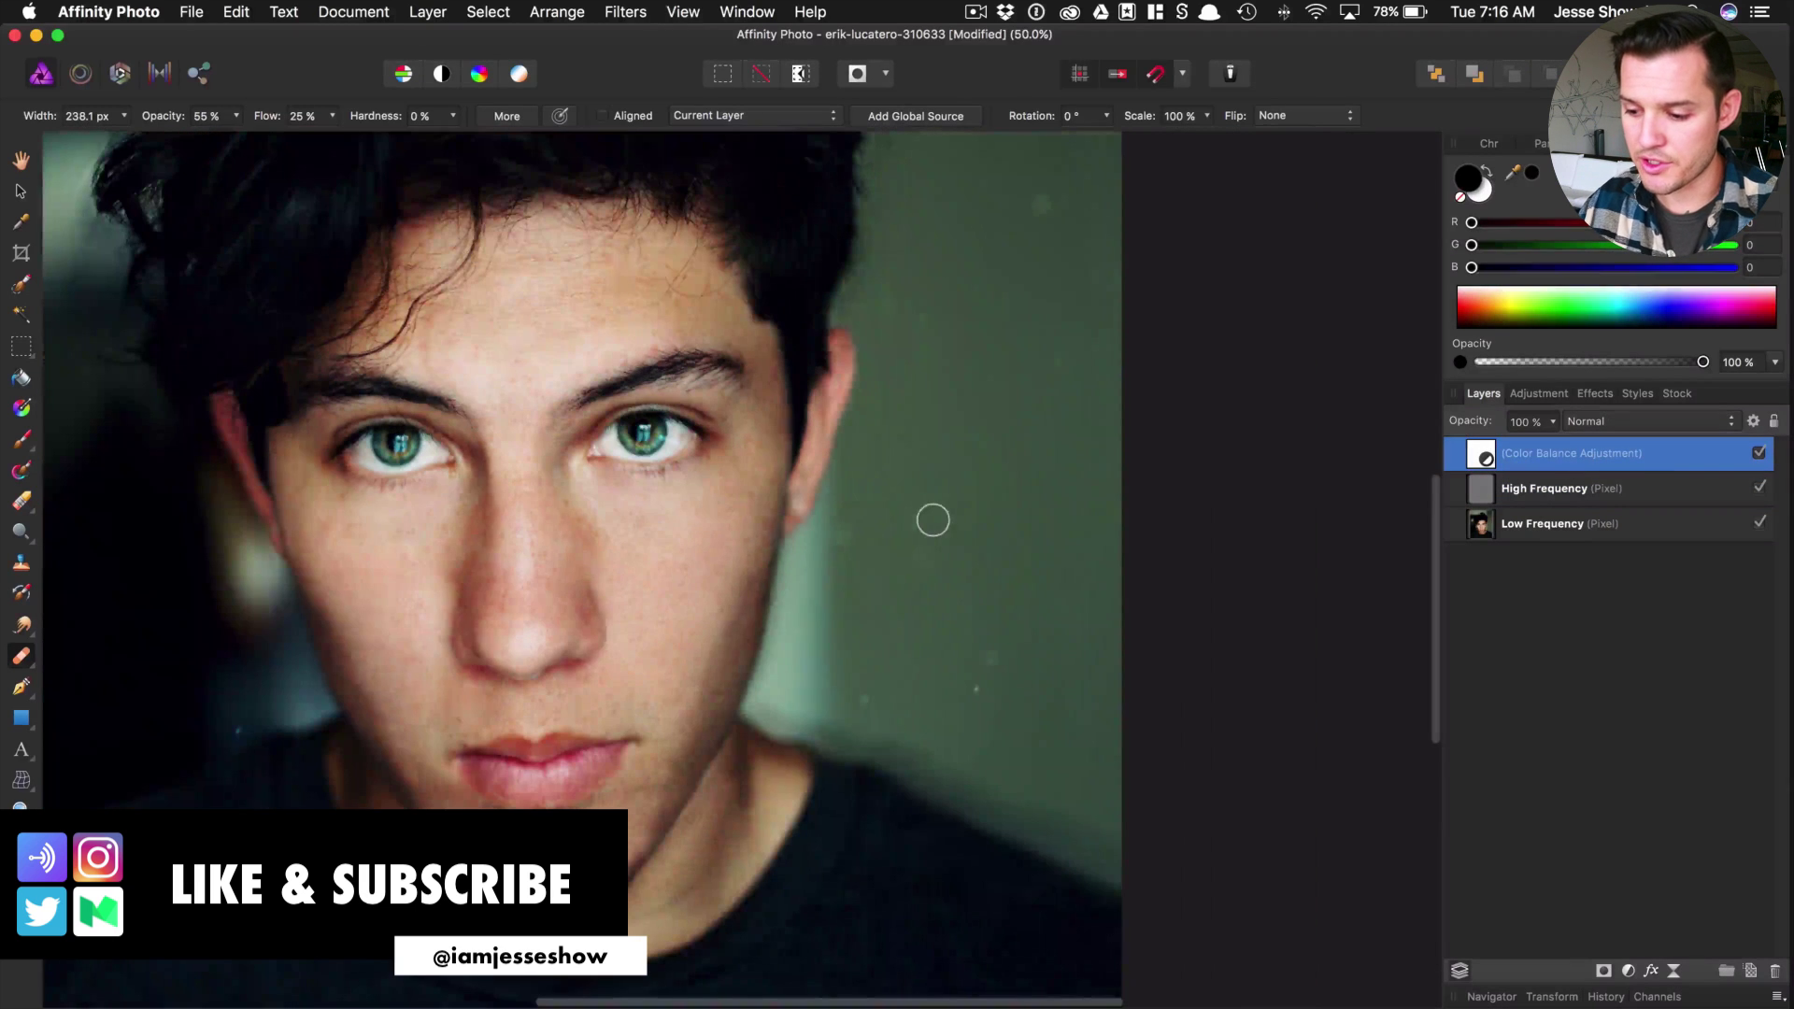
pyautogui.click(1760, 454)
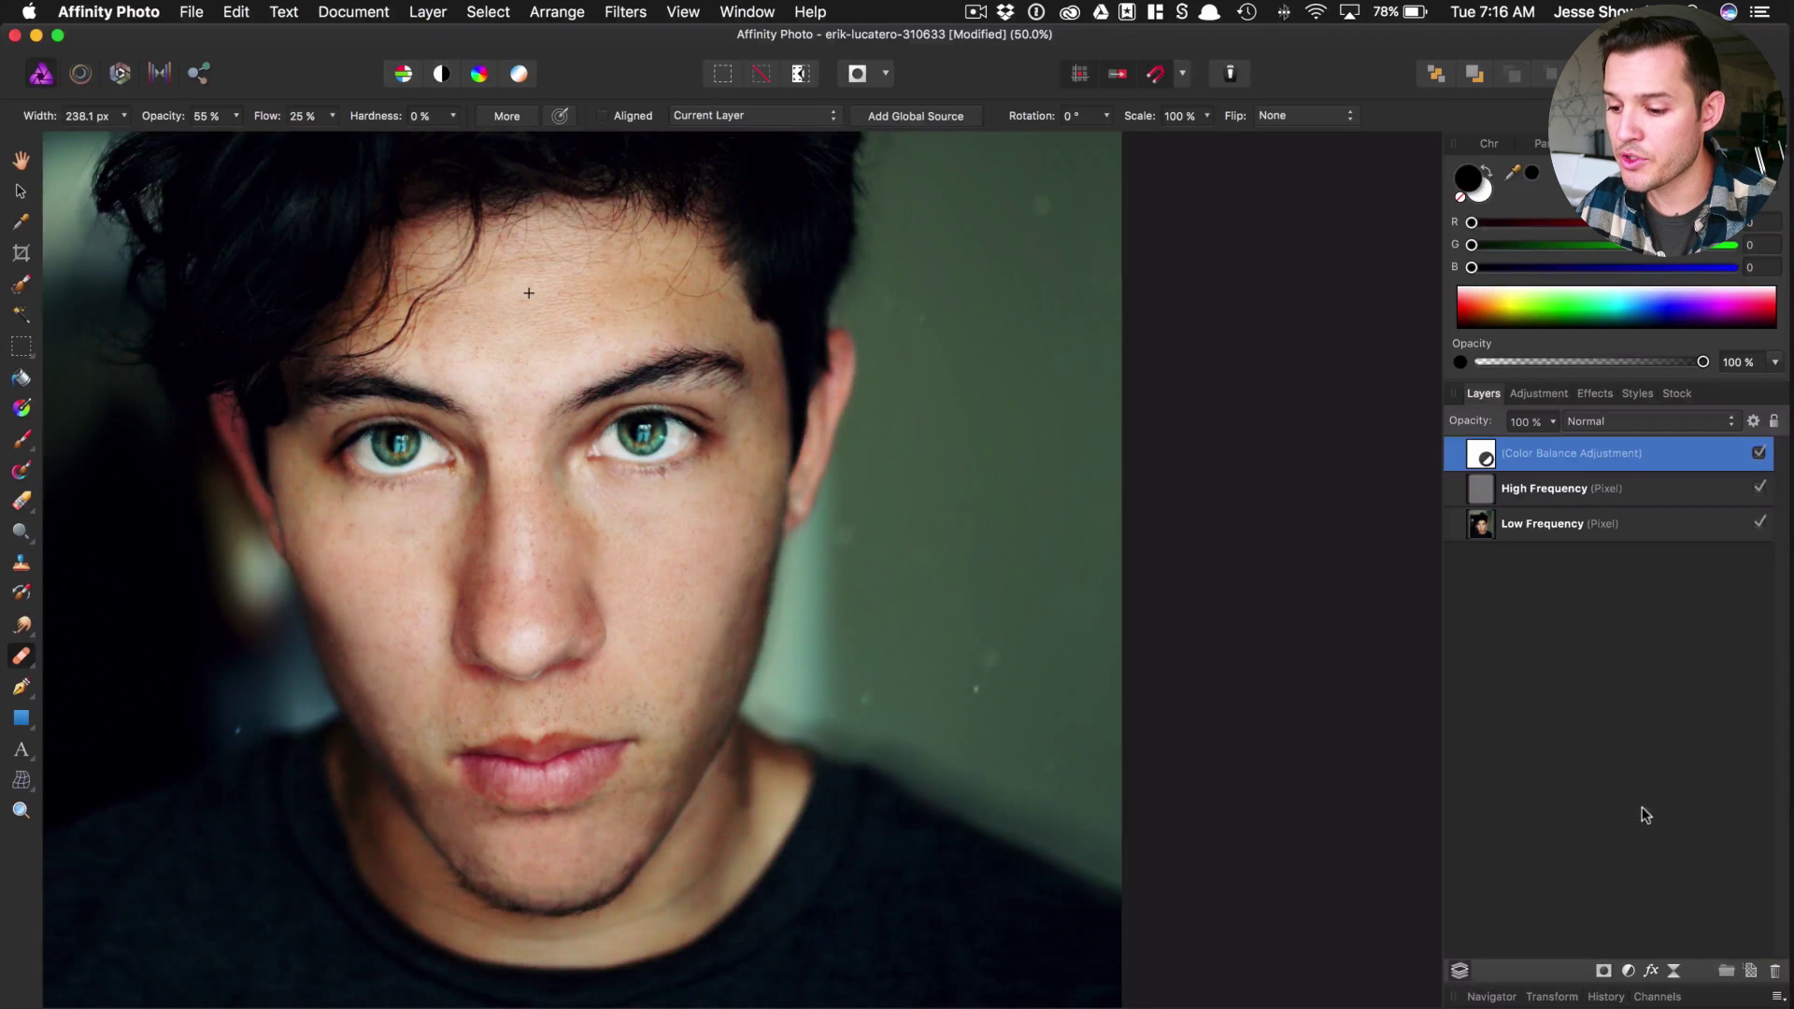
pyautogui.click(1605, 973)
# - Paint black over the Color Balance mask with a 1708.4 px Paint Brush to hide the adjustment across the portrait
pyautogui.press('super+minus')
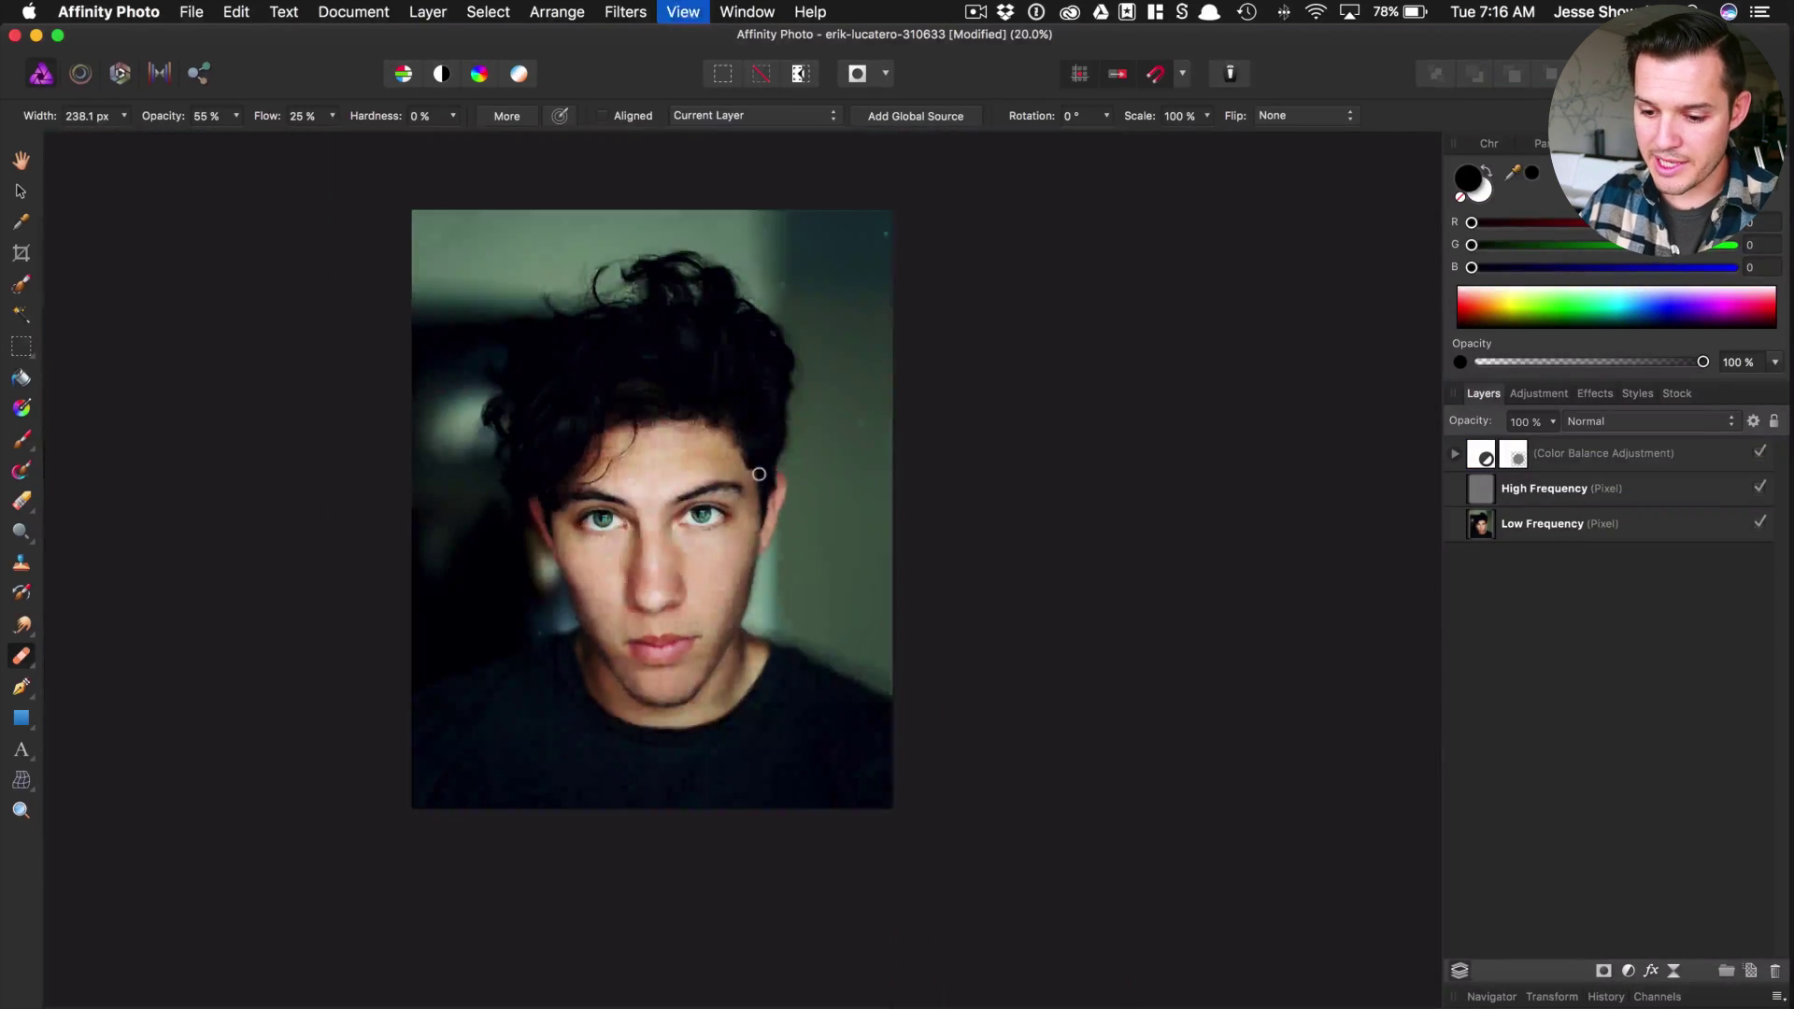
pyautogui.press('b')
pyautogui.press(']')
pyautogui.press(']')
pyautogui.press(']')
pyautogui.press(']')
pyautogui.press(']')
pyautogui.press(']')
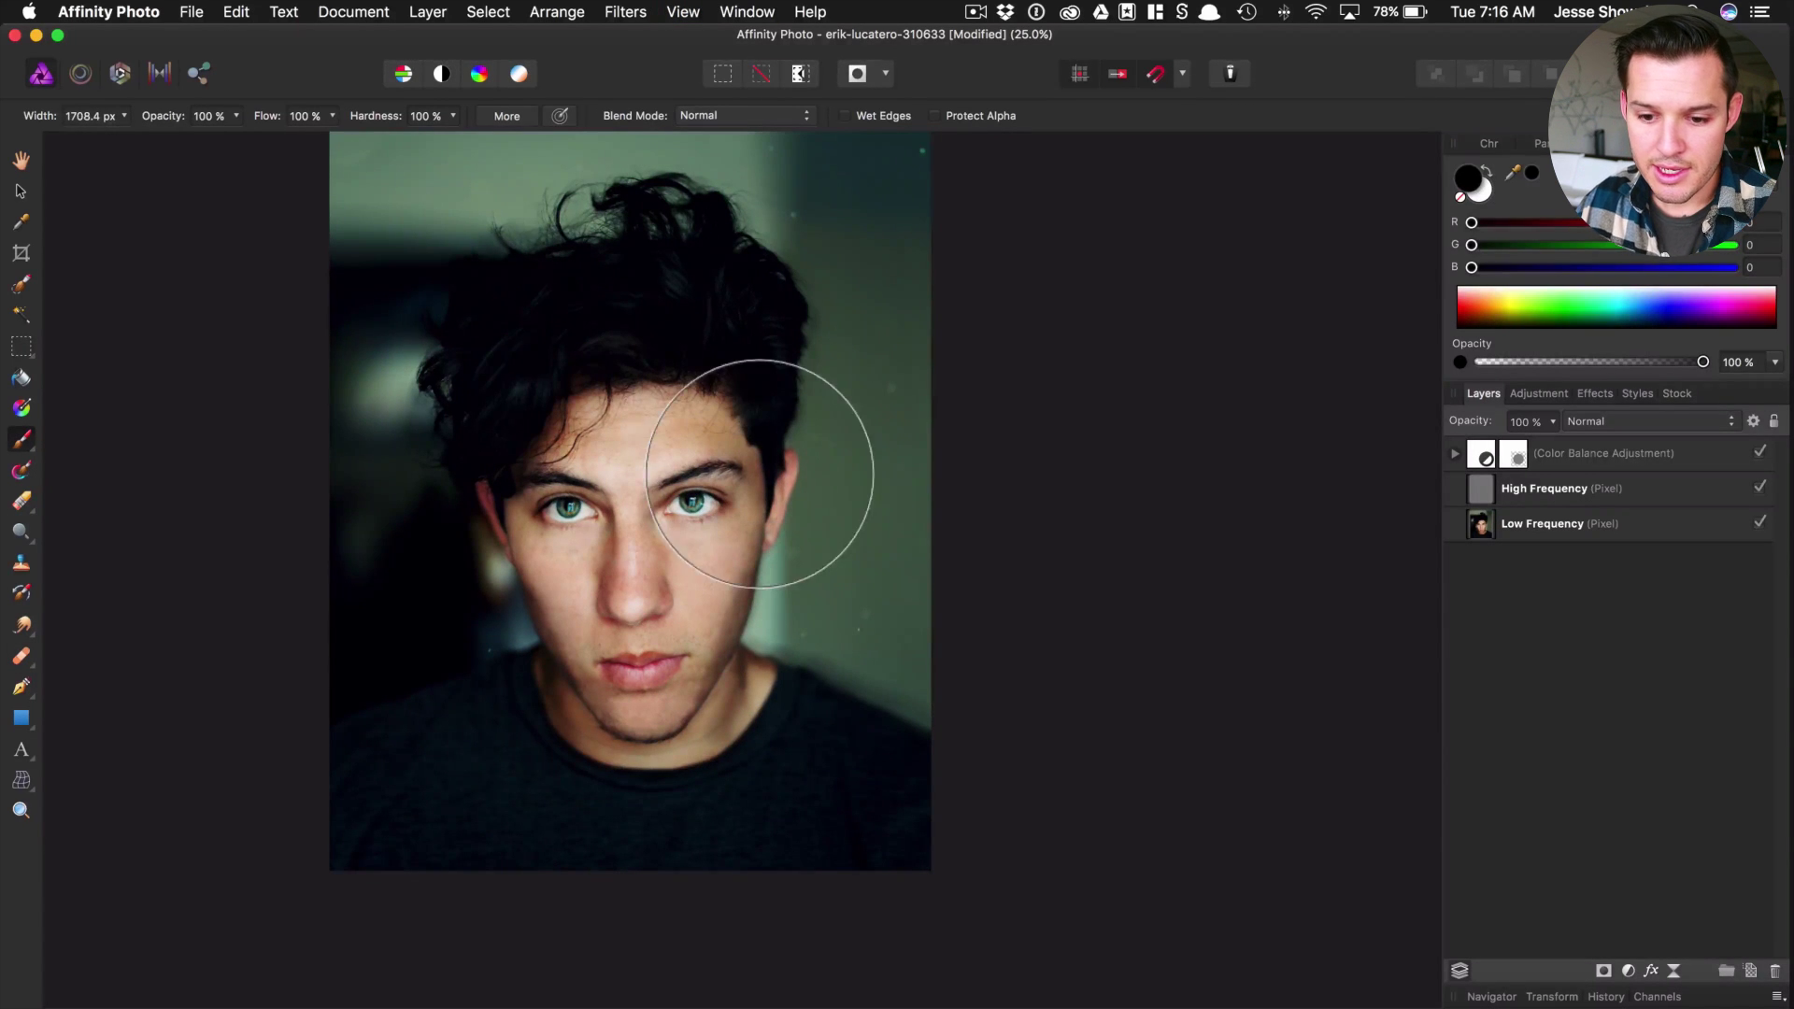
pyautogui.moveTo(560, 329)
pyautogui.mouseDown()
pyautogui.moveTo(712, 436)
pyautogui.moveTo(690, 398)
pyautogui.mouseUp()
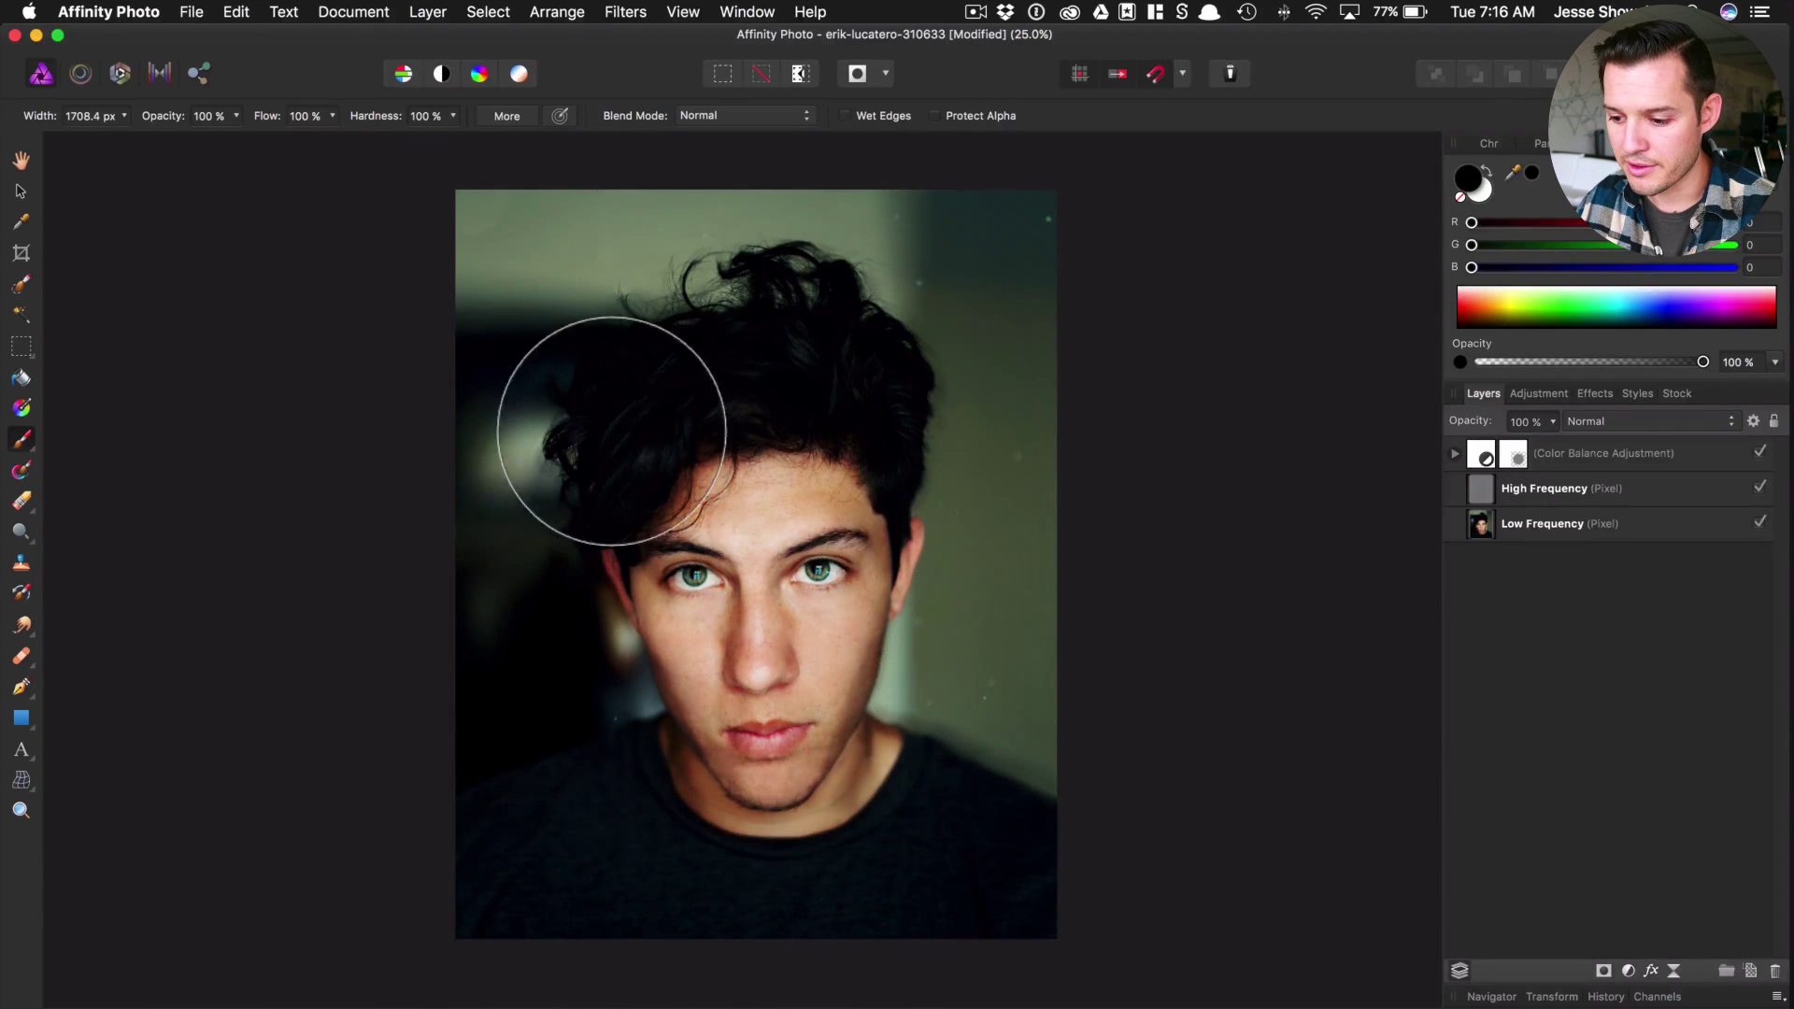
pyautogui.press('super+equal')
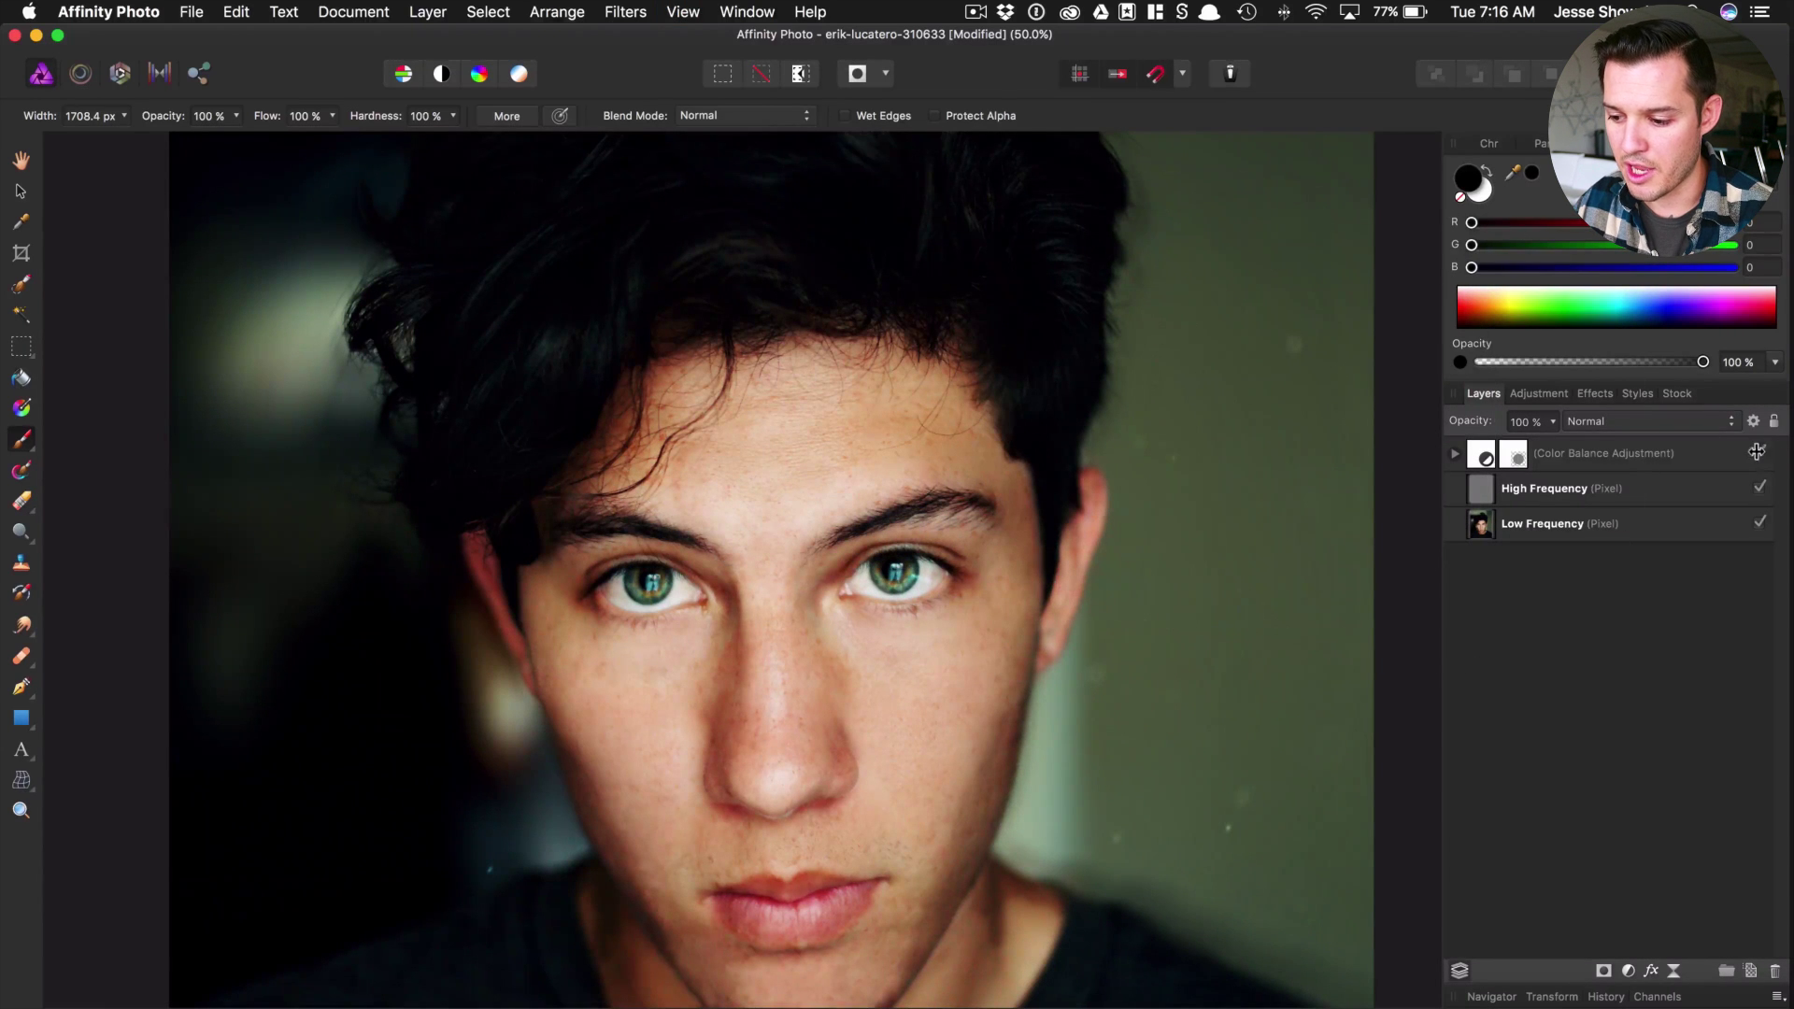
# - Switch the painting colour to white and reduce the brush width to 336.3 px
pyautogui.click(1486, 181)
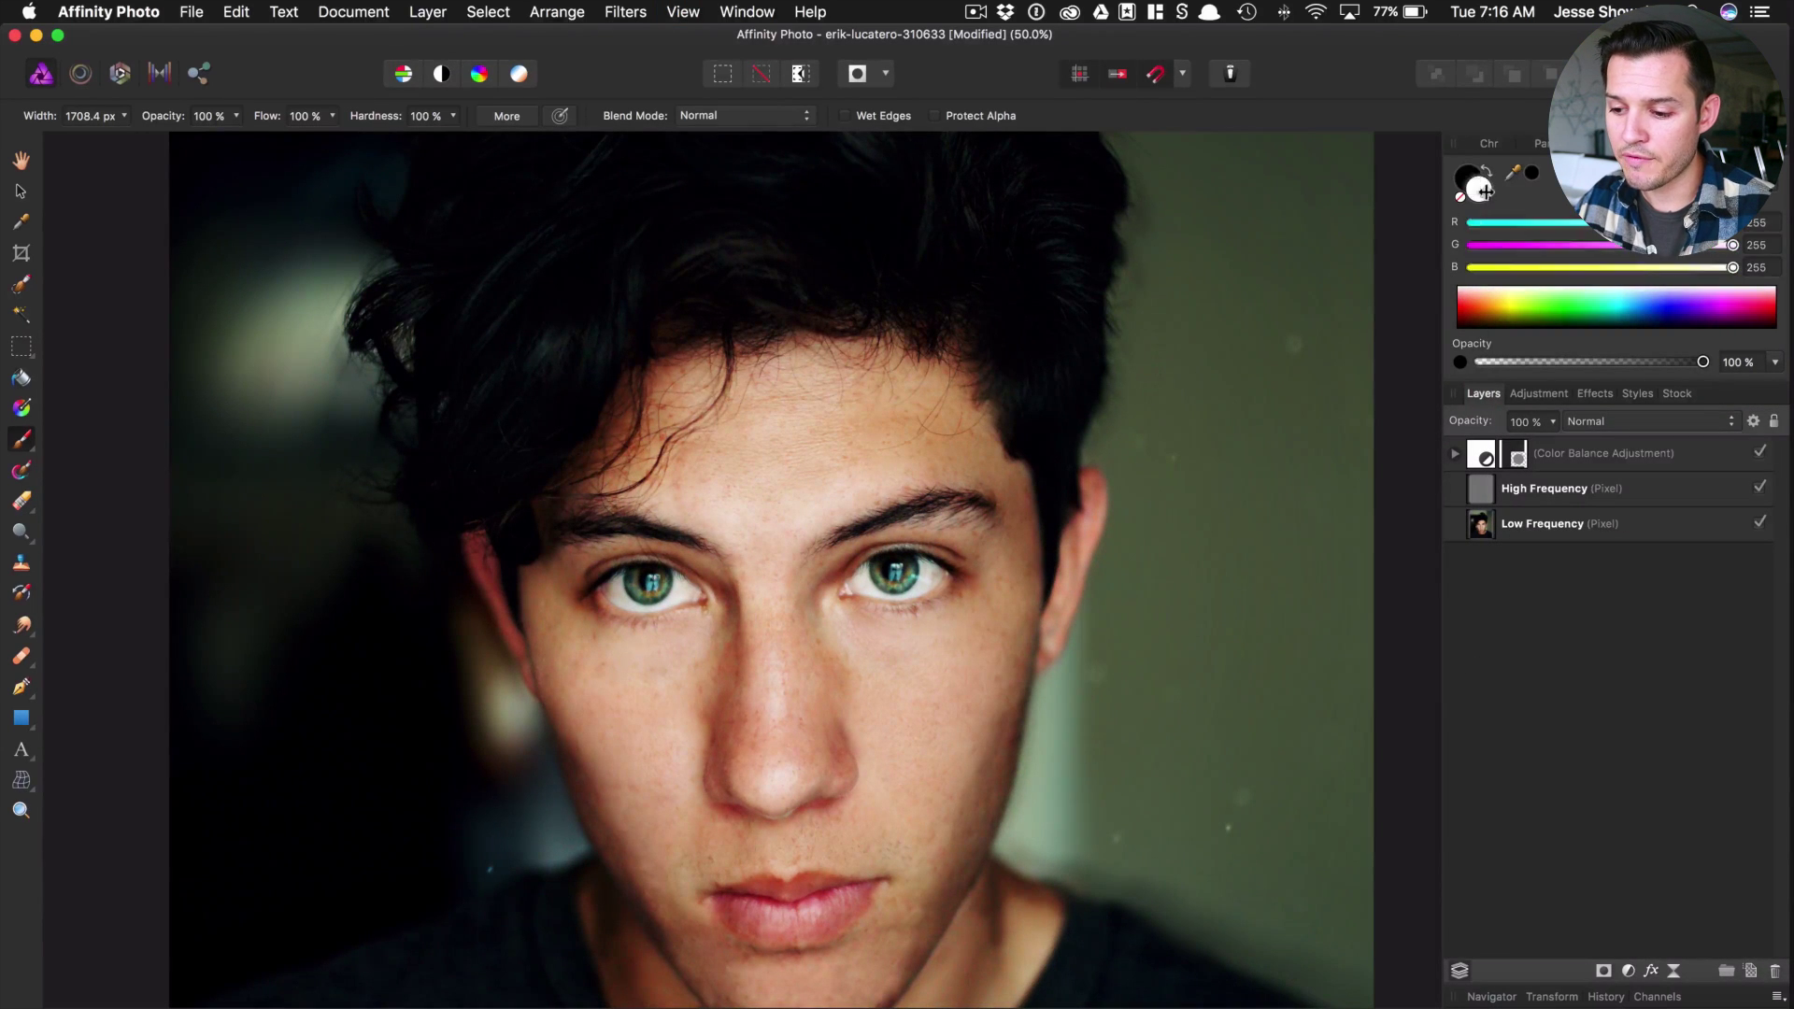
pyautogui.press('[')
pyautogui.press('[')
pyautogui.press('[')
pyautogui.press('[')
pyautogui.press('[')
pyautogui.press('[')
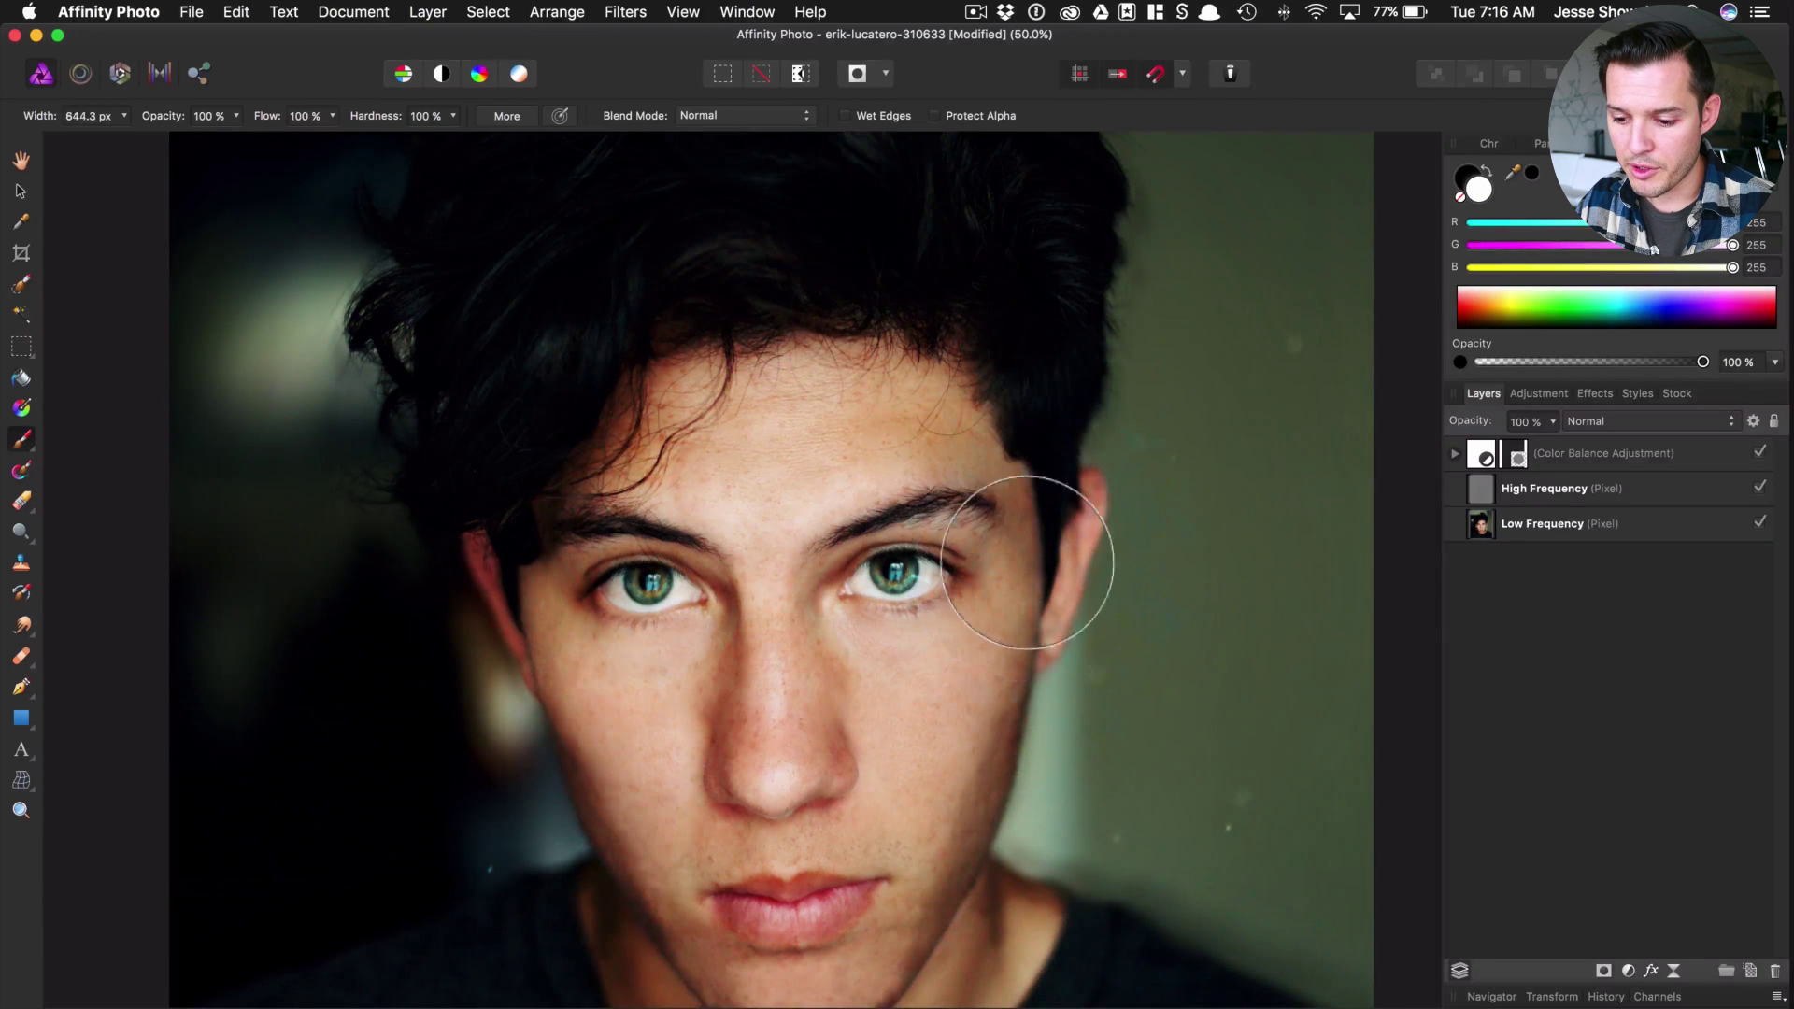
# - Choose the soft 512 px brush with 0% hardness from the Basic brush category
pyautogui.click(1589, 143)
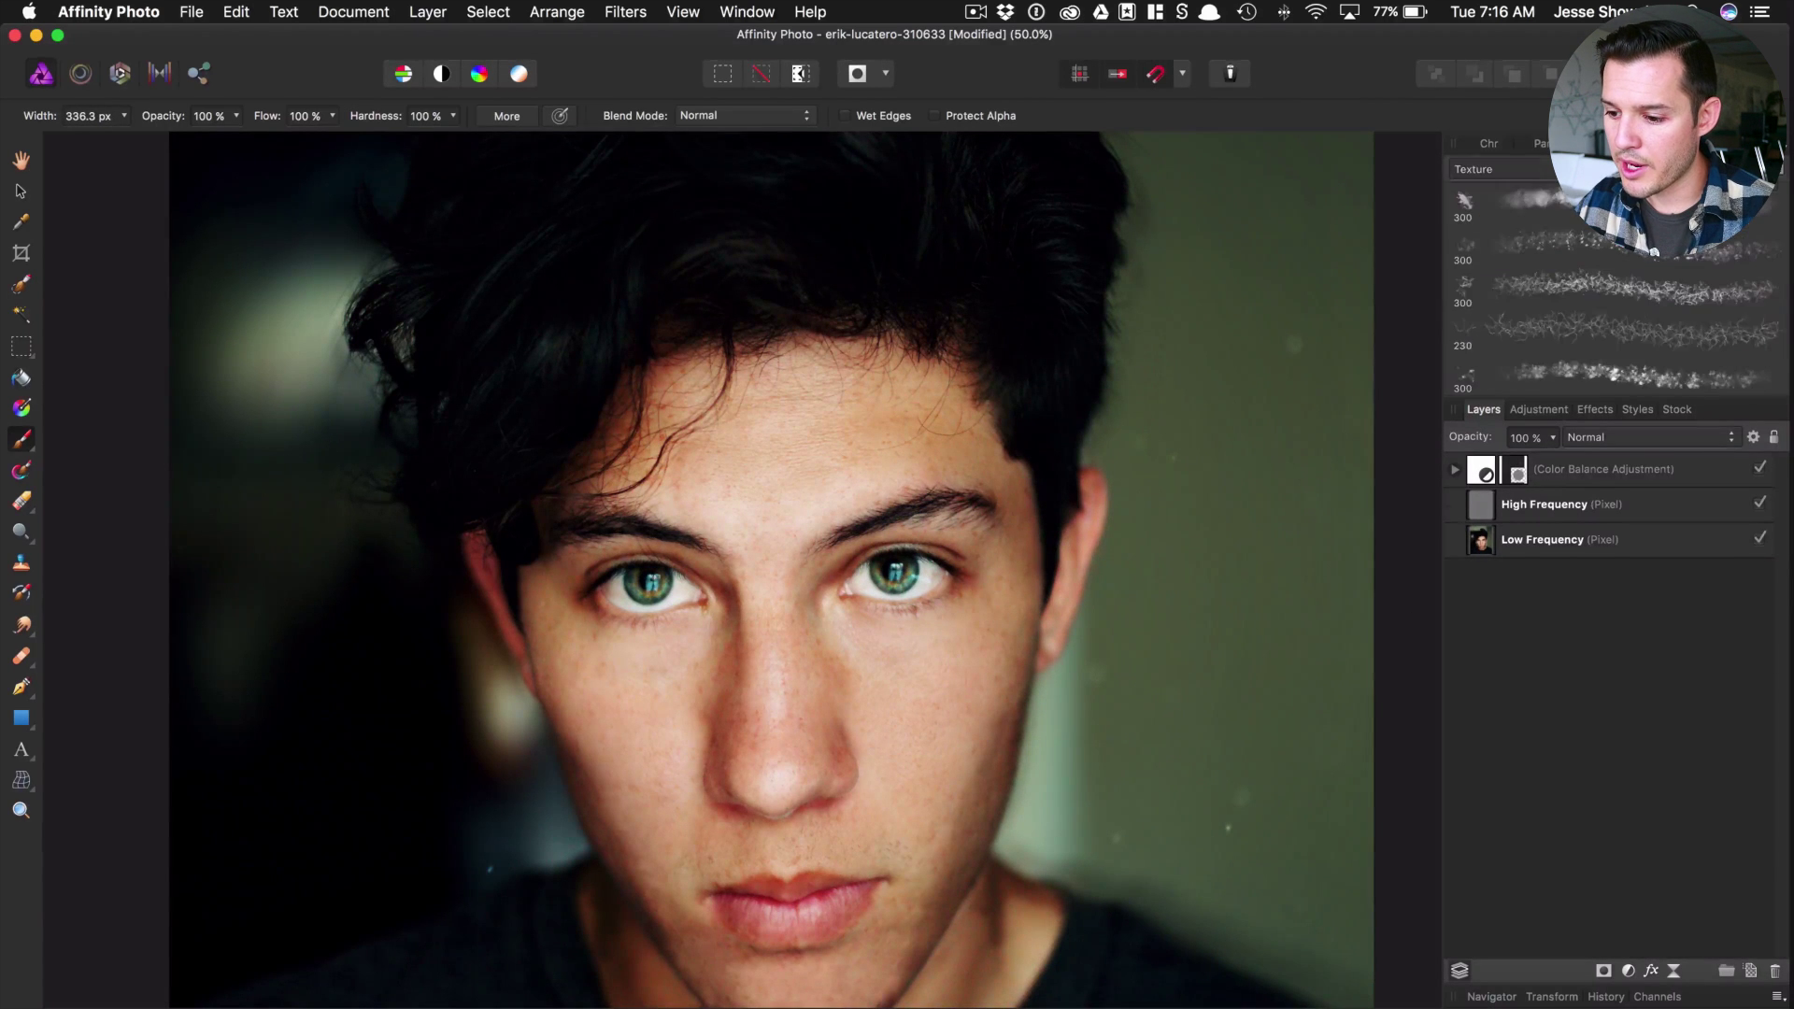
pyautogui.click(1495, 169)
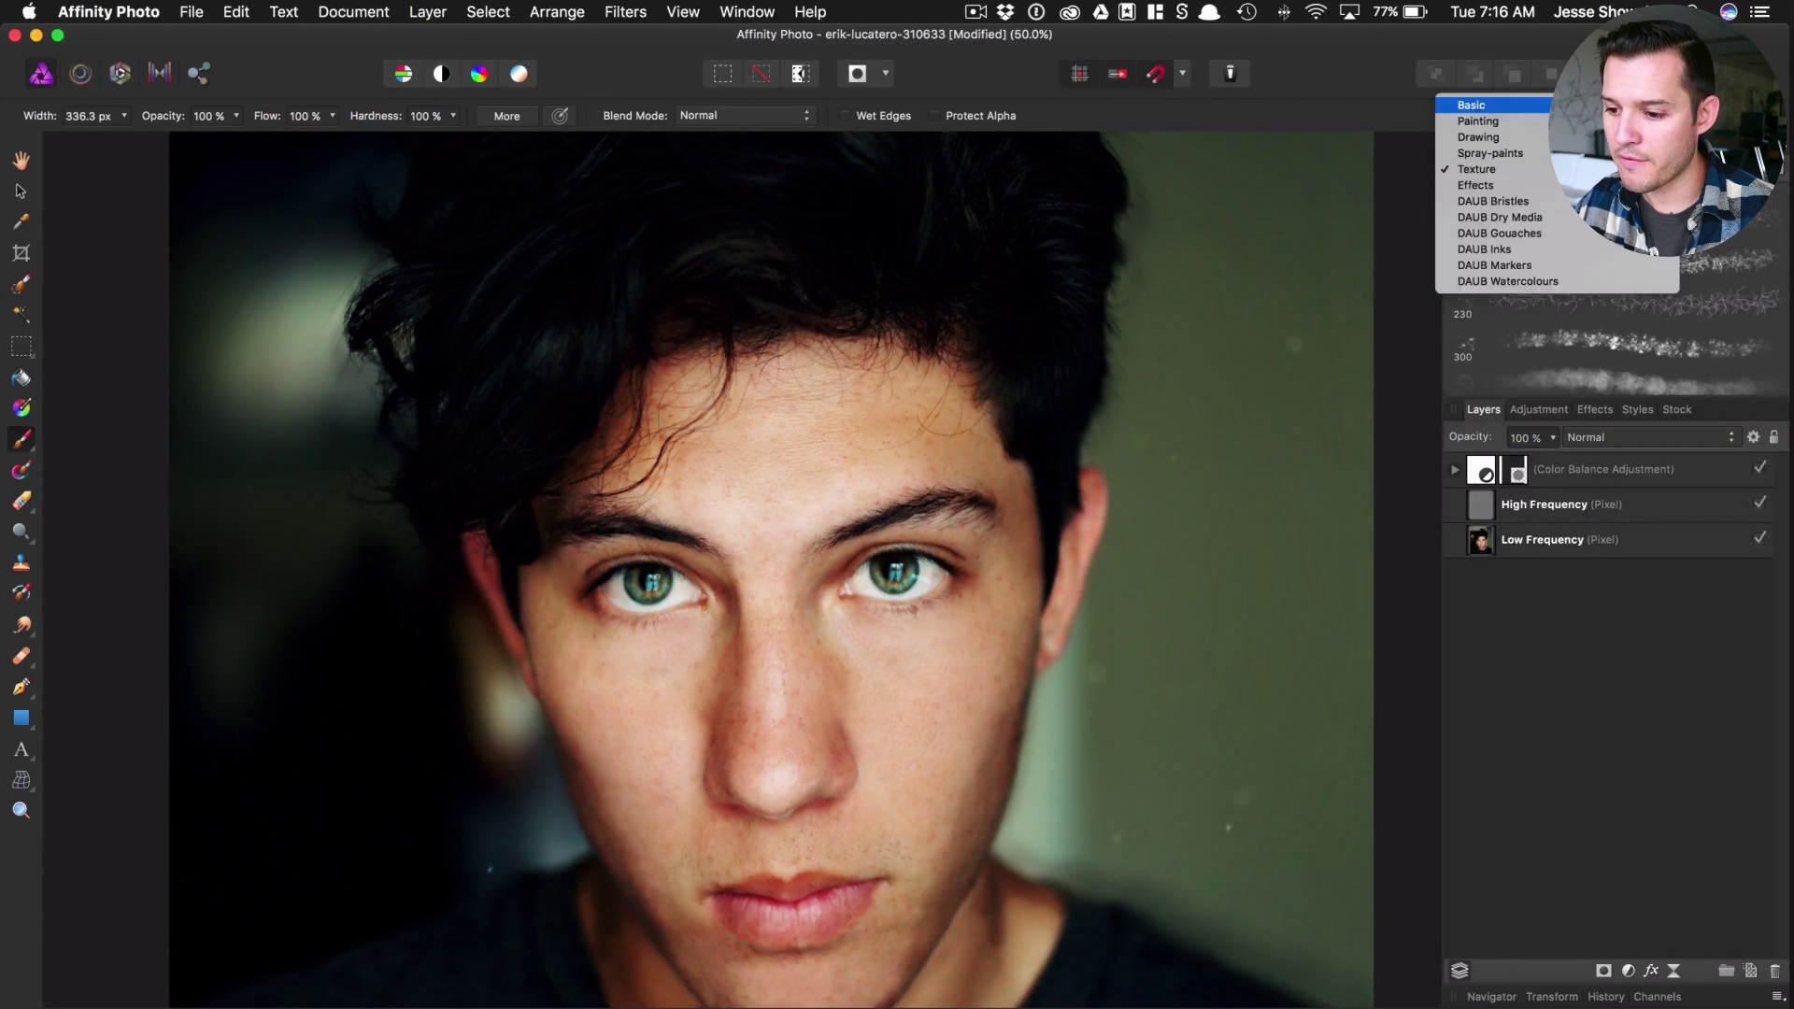
pyautogui.click(1477, 108)
pyautogui.scroll(-5, 1614, 302)
pyautogui.click(1620, 369)
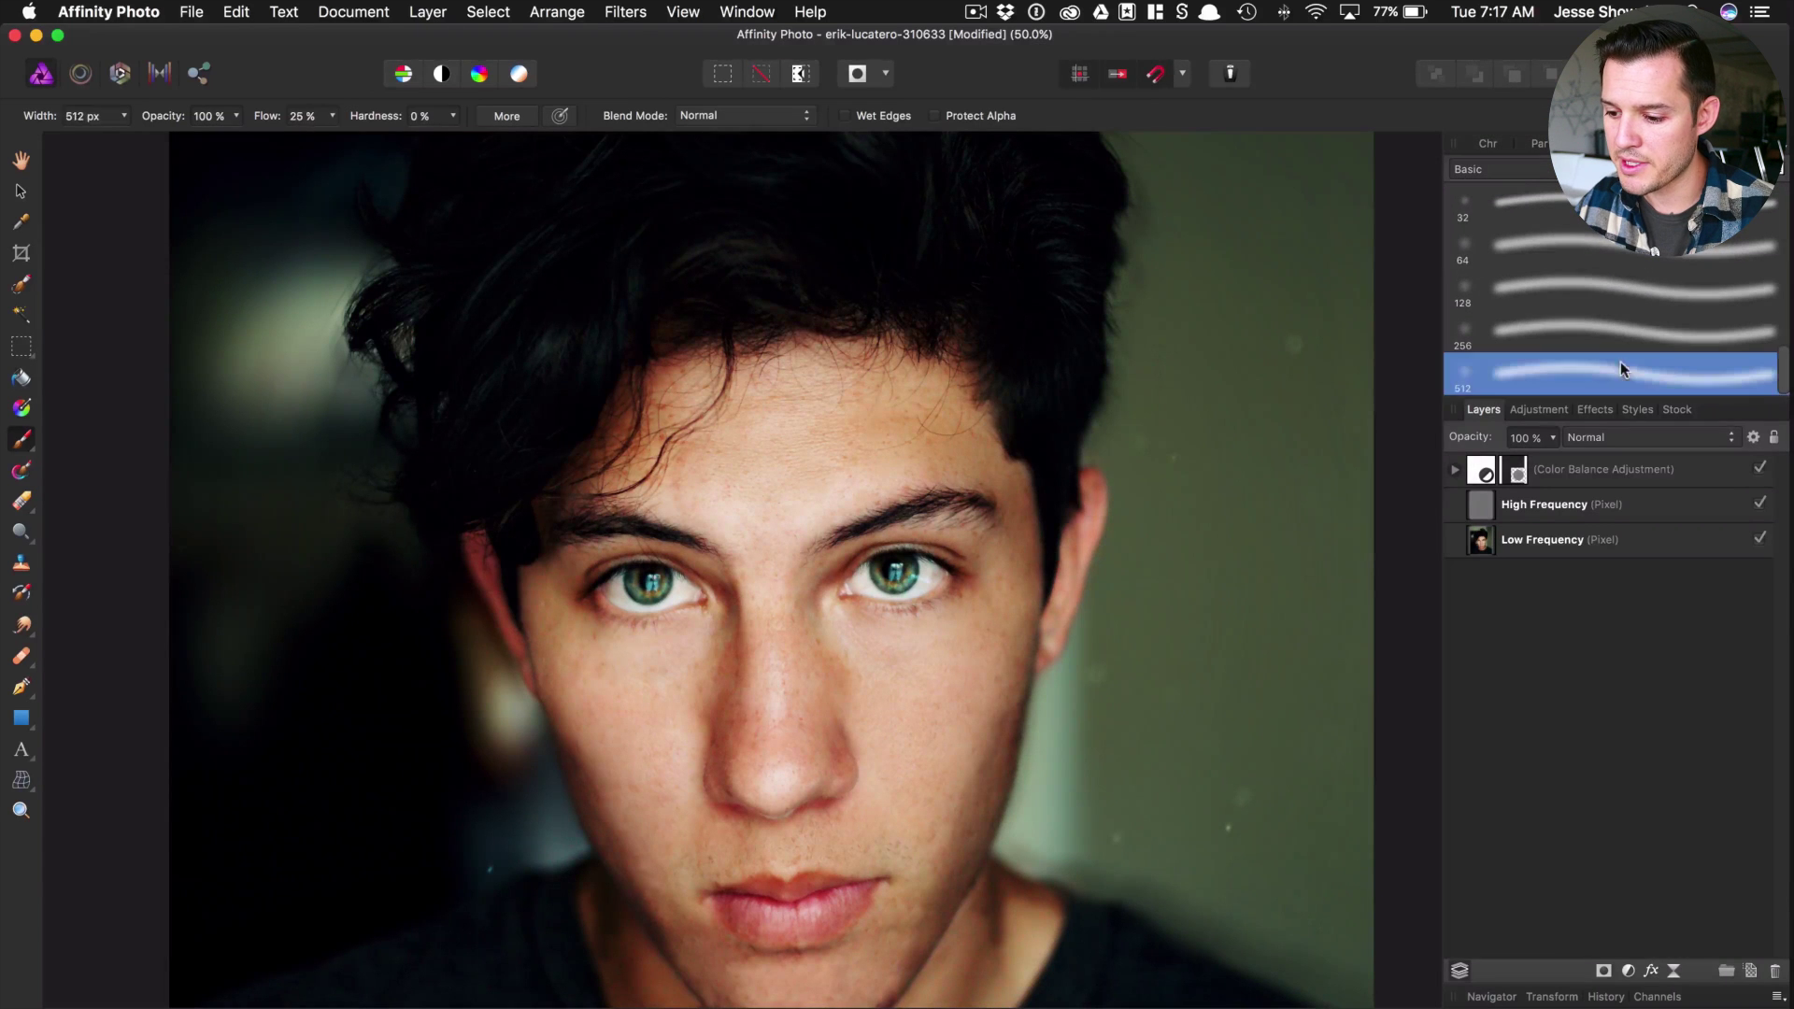
# - Reduce the soft brush's width to 267.3 px and set its opacity to 80%
pyautogui.press('[')
pyautogui.press('[')
pyautogui.press('[')
pyautogui.press('[')
pyautogui.press('[')
pyautogui.press('[')
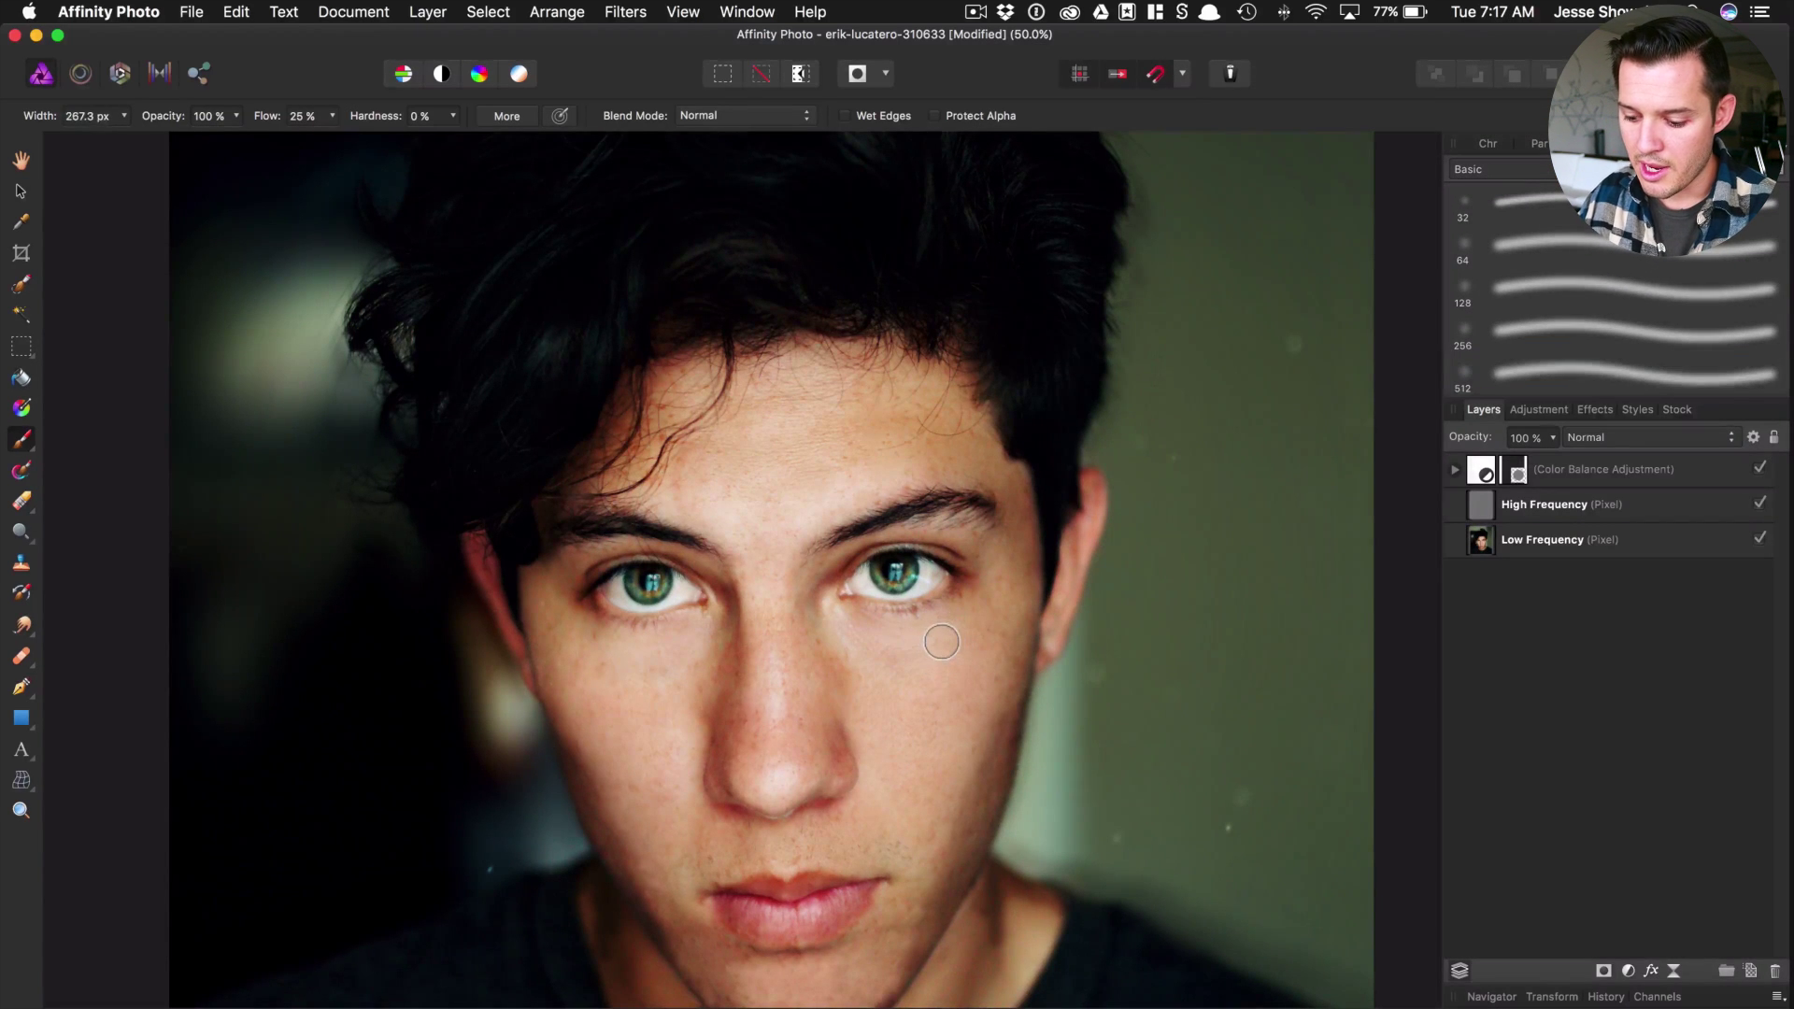
pyautogui.press('super+1')
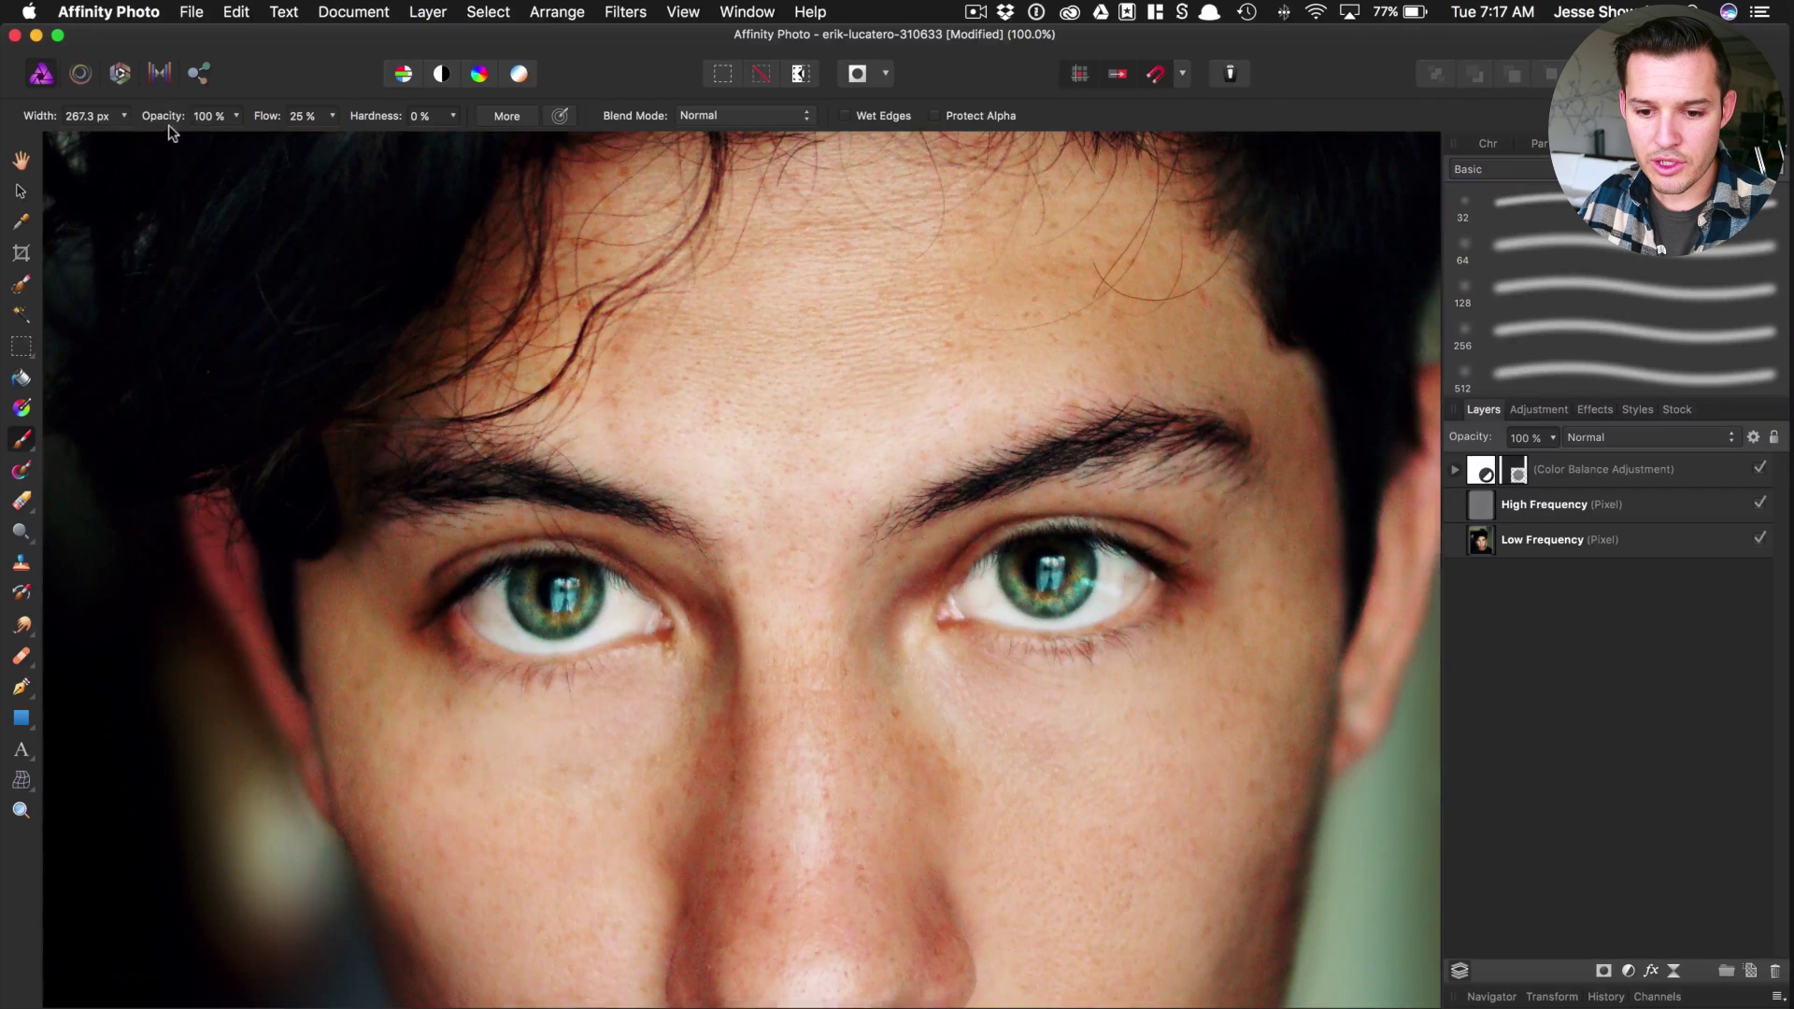
pyautogui.moveTo(164, 118); pyautogui.dragTo(148, 116)
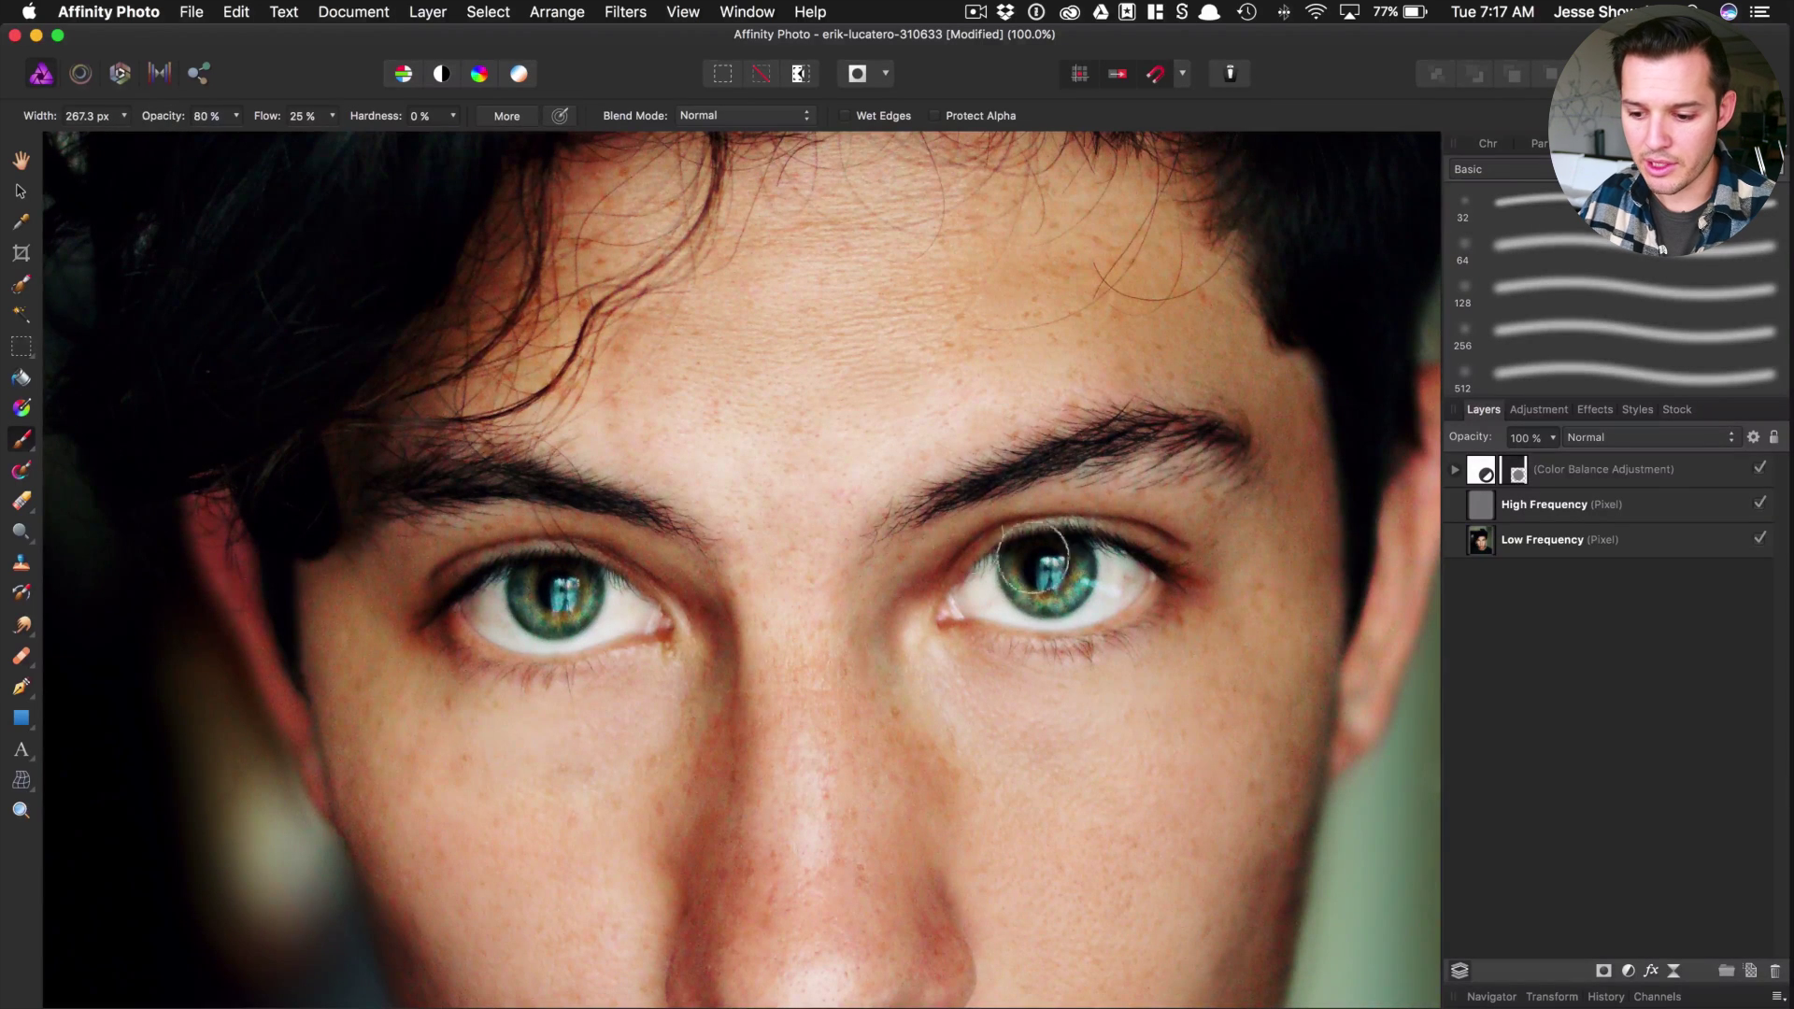
# - Reduce the brush width to 118.6 px and paint white on the Color Balance mask over the reddish cheek edge near the ear
pyautogui.moveTo(1189, 692); pyautogui.dragTo(830, 551)
pyautogui.press('super+equal')
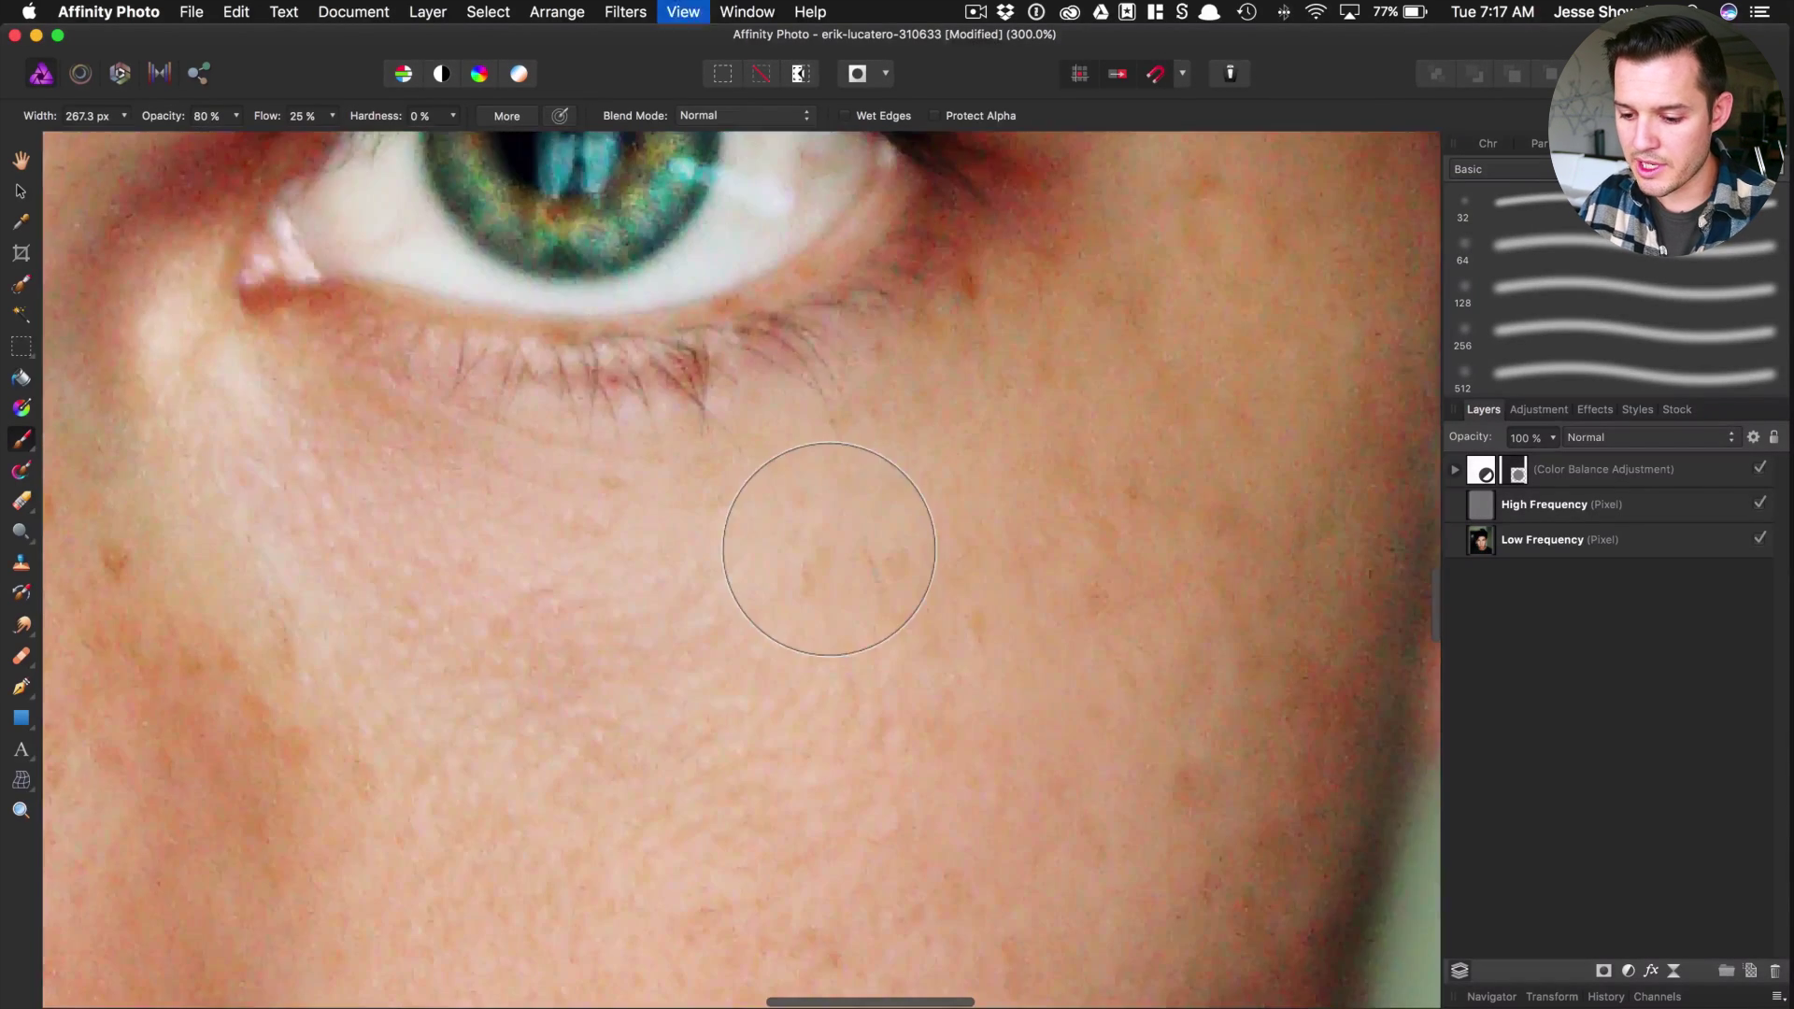
pyautogui.press('super+equal')
pyautogui.press('[')
pyautogui.press('[')
pyautogui.press('[')
pyautogui.press('[')
pyautogui.press('[')
pyautogui.press('[')
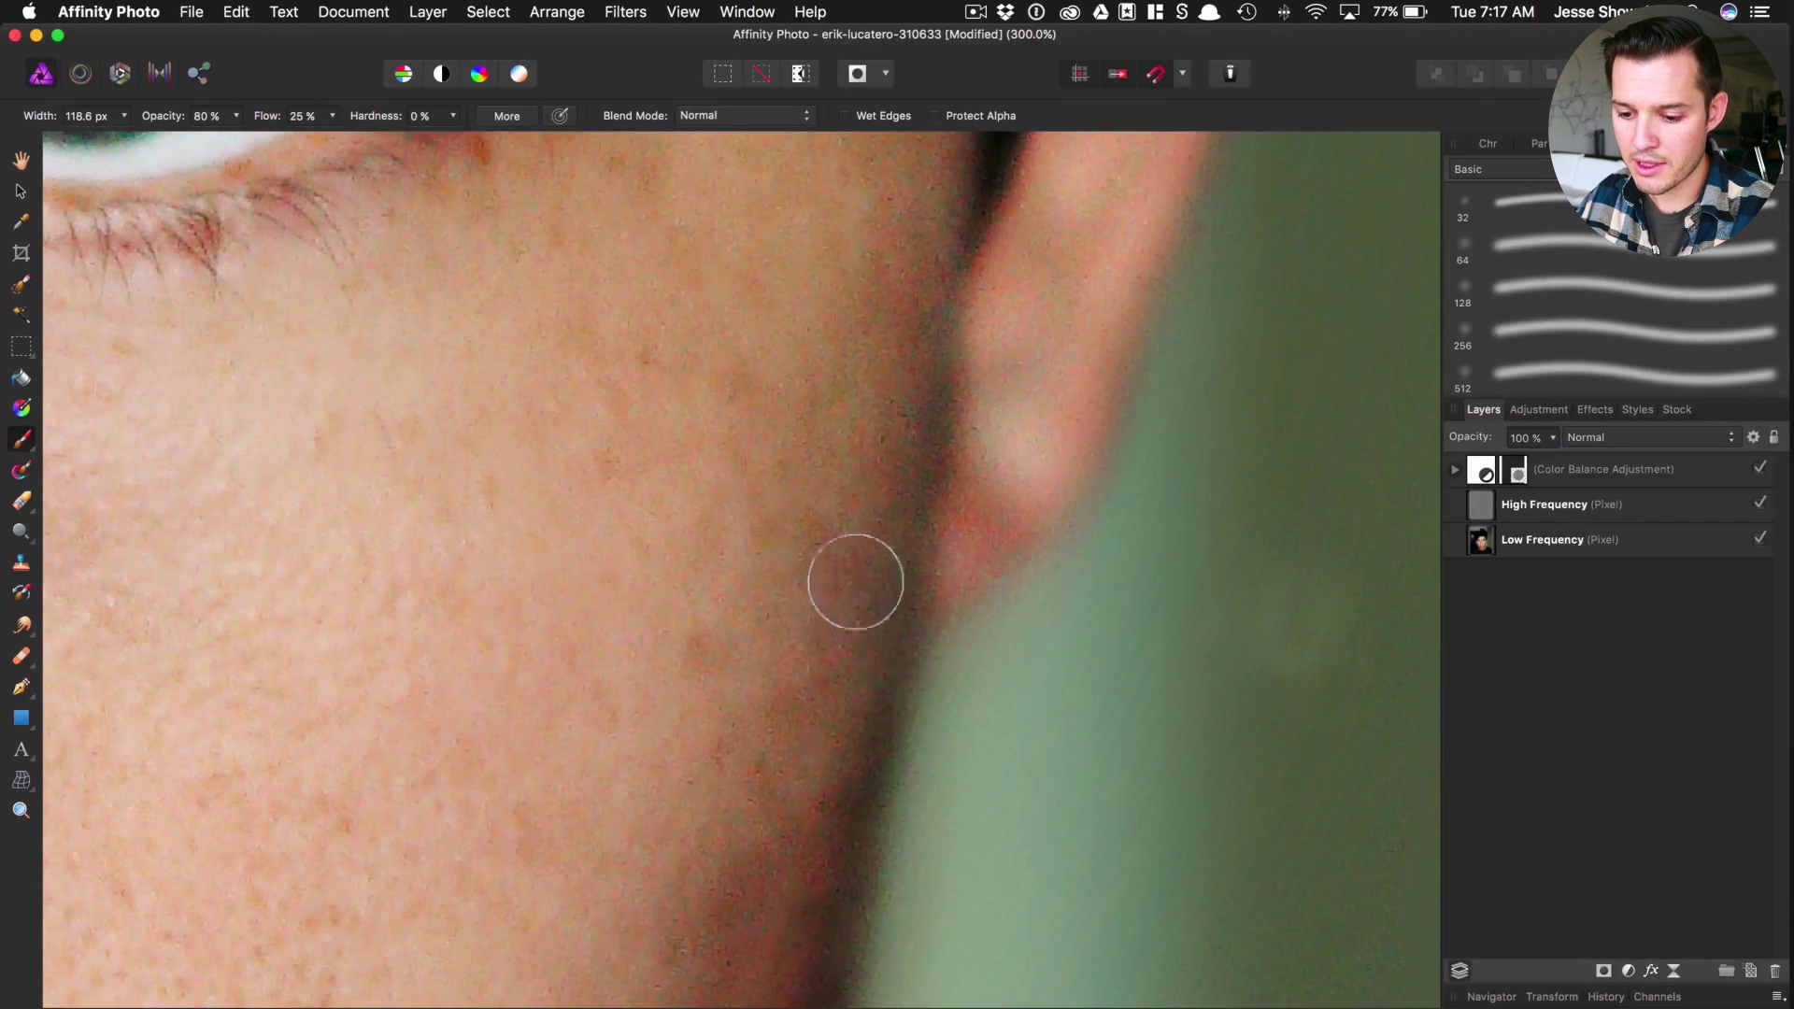
pyautogui.scroll(-5, 1137, 726)
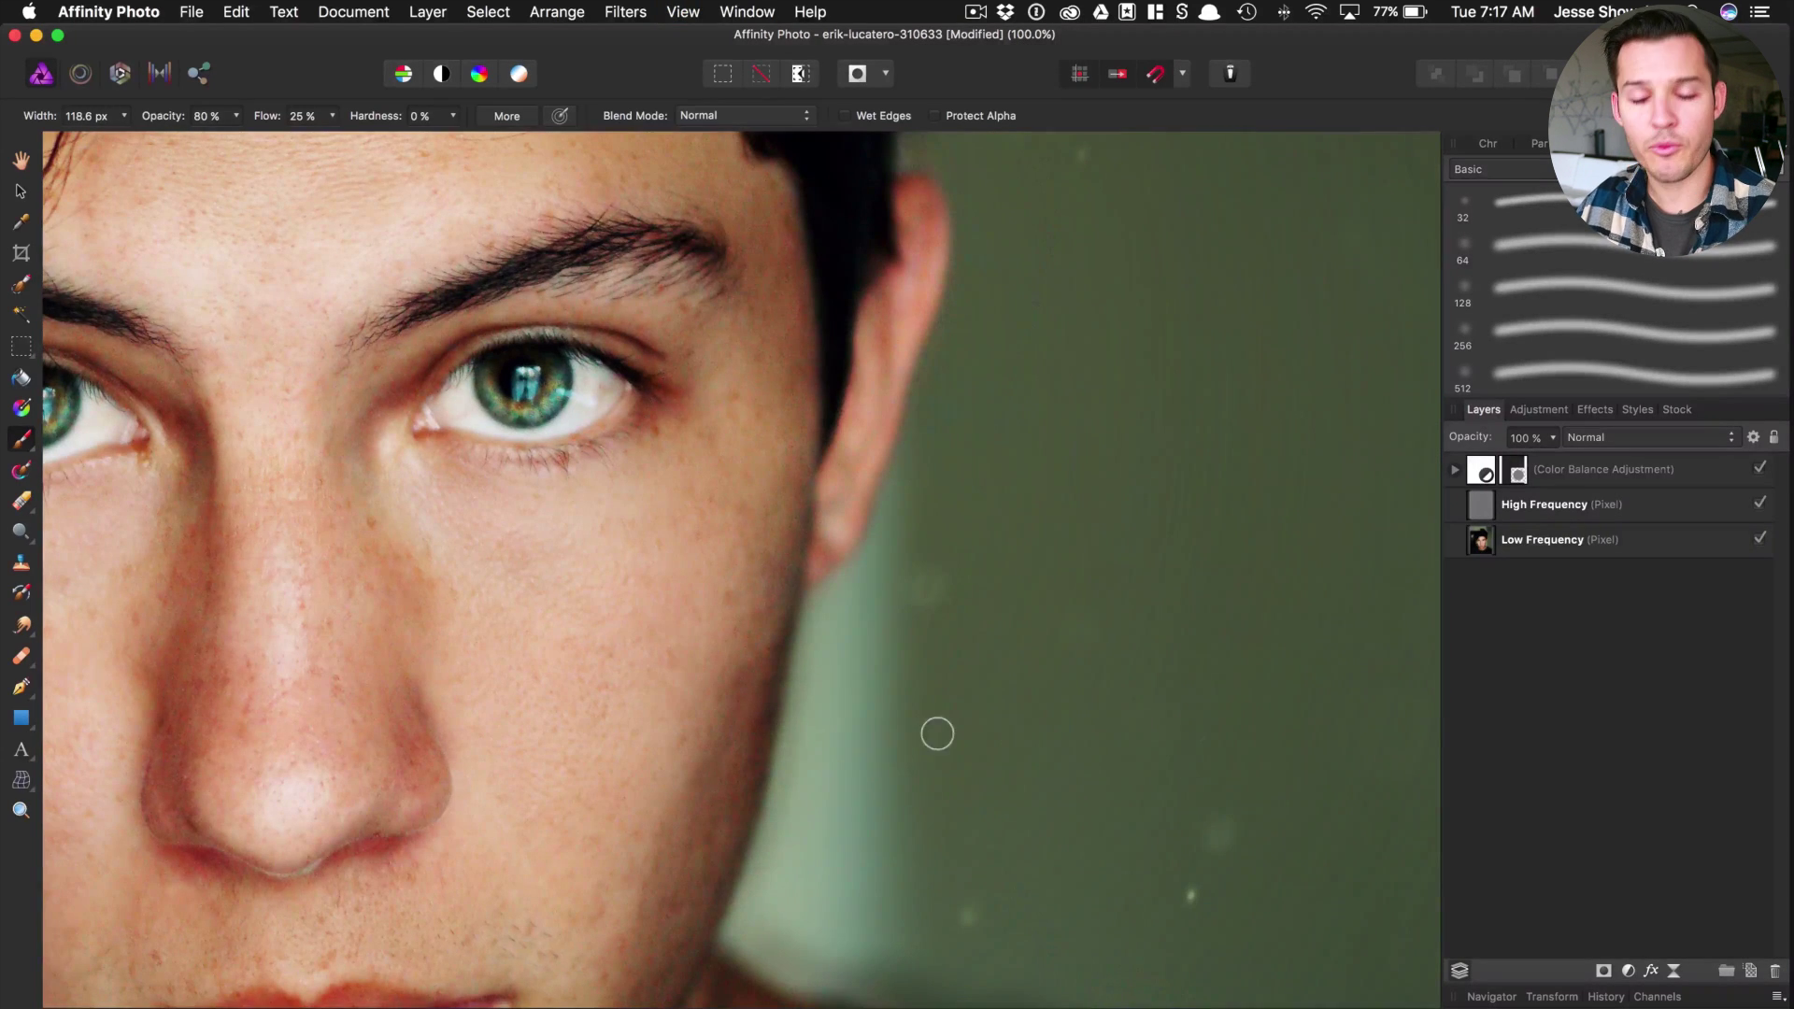
# - Paint white on the Color Balance mask over the chin edge with an 85.7 px brush and over the nose with a 130.3 px brush
pyautogui.moveTo(725, 726); pyautogui.dragTo(937, 333)
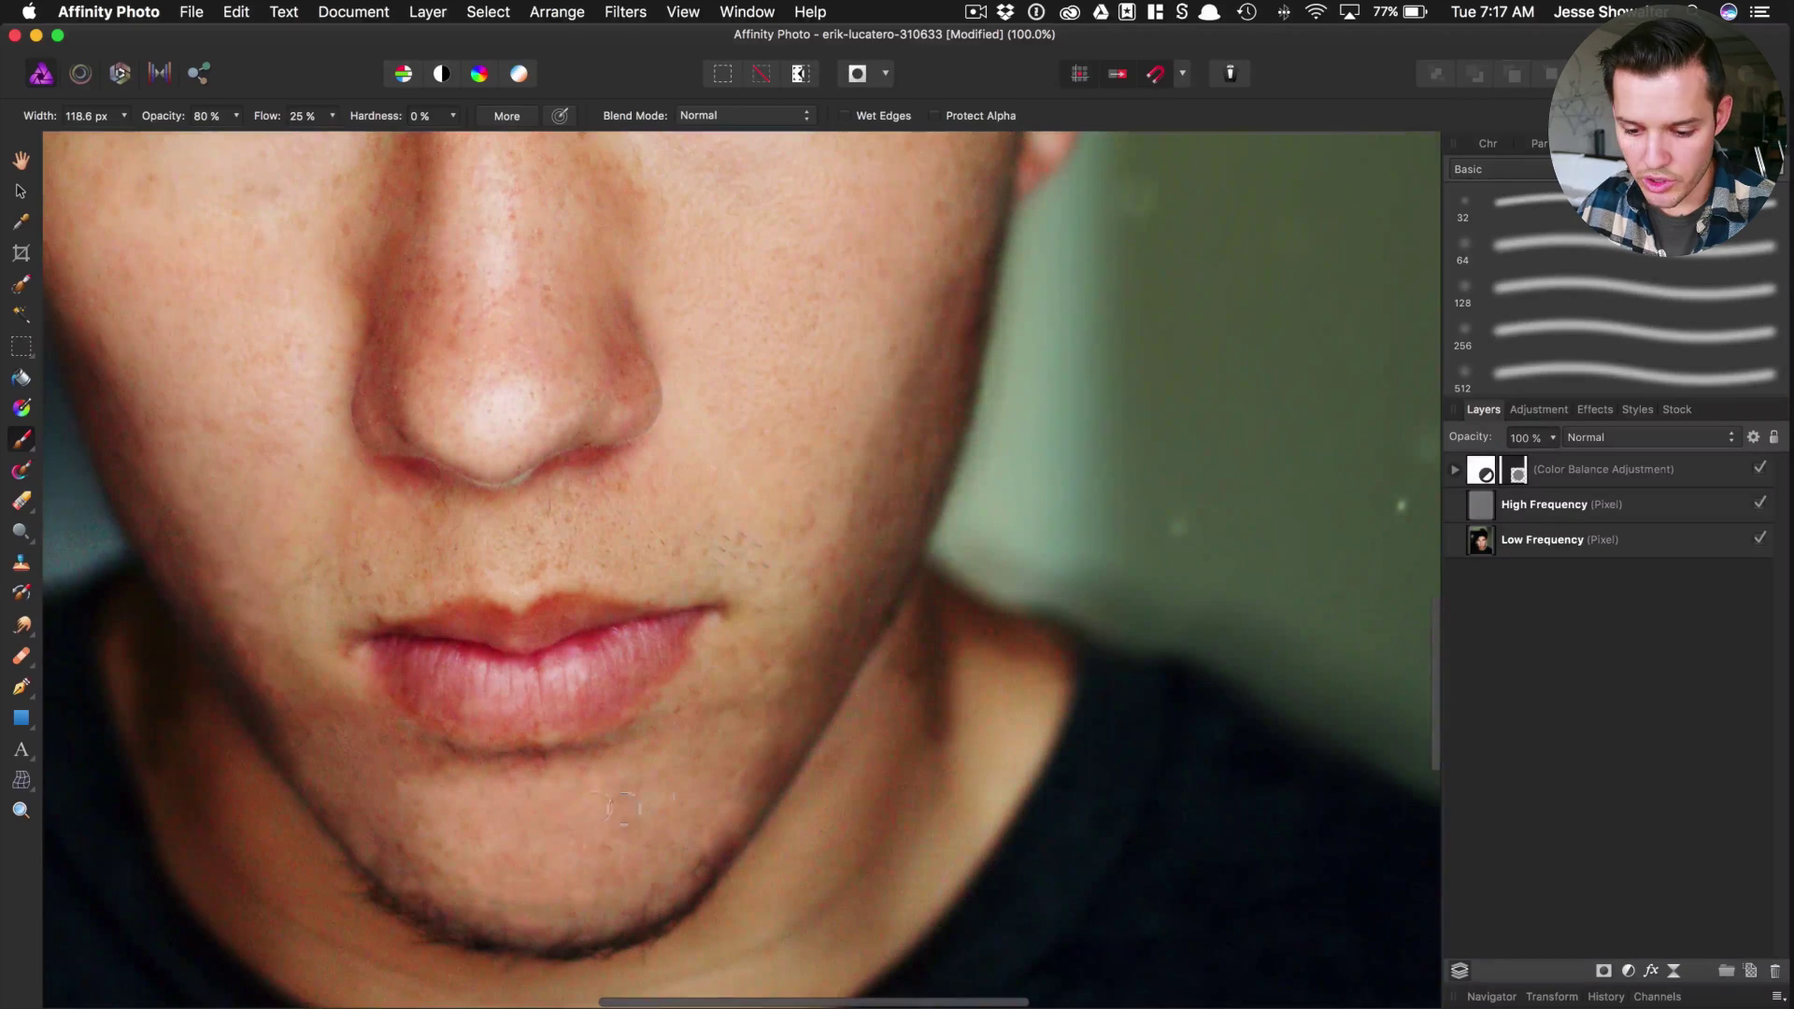
pyautogui.scroll(3, 511, 777)
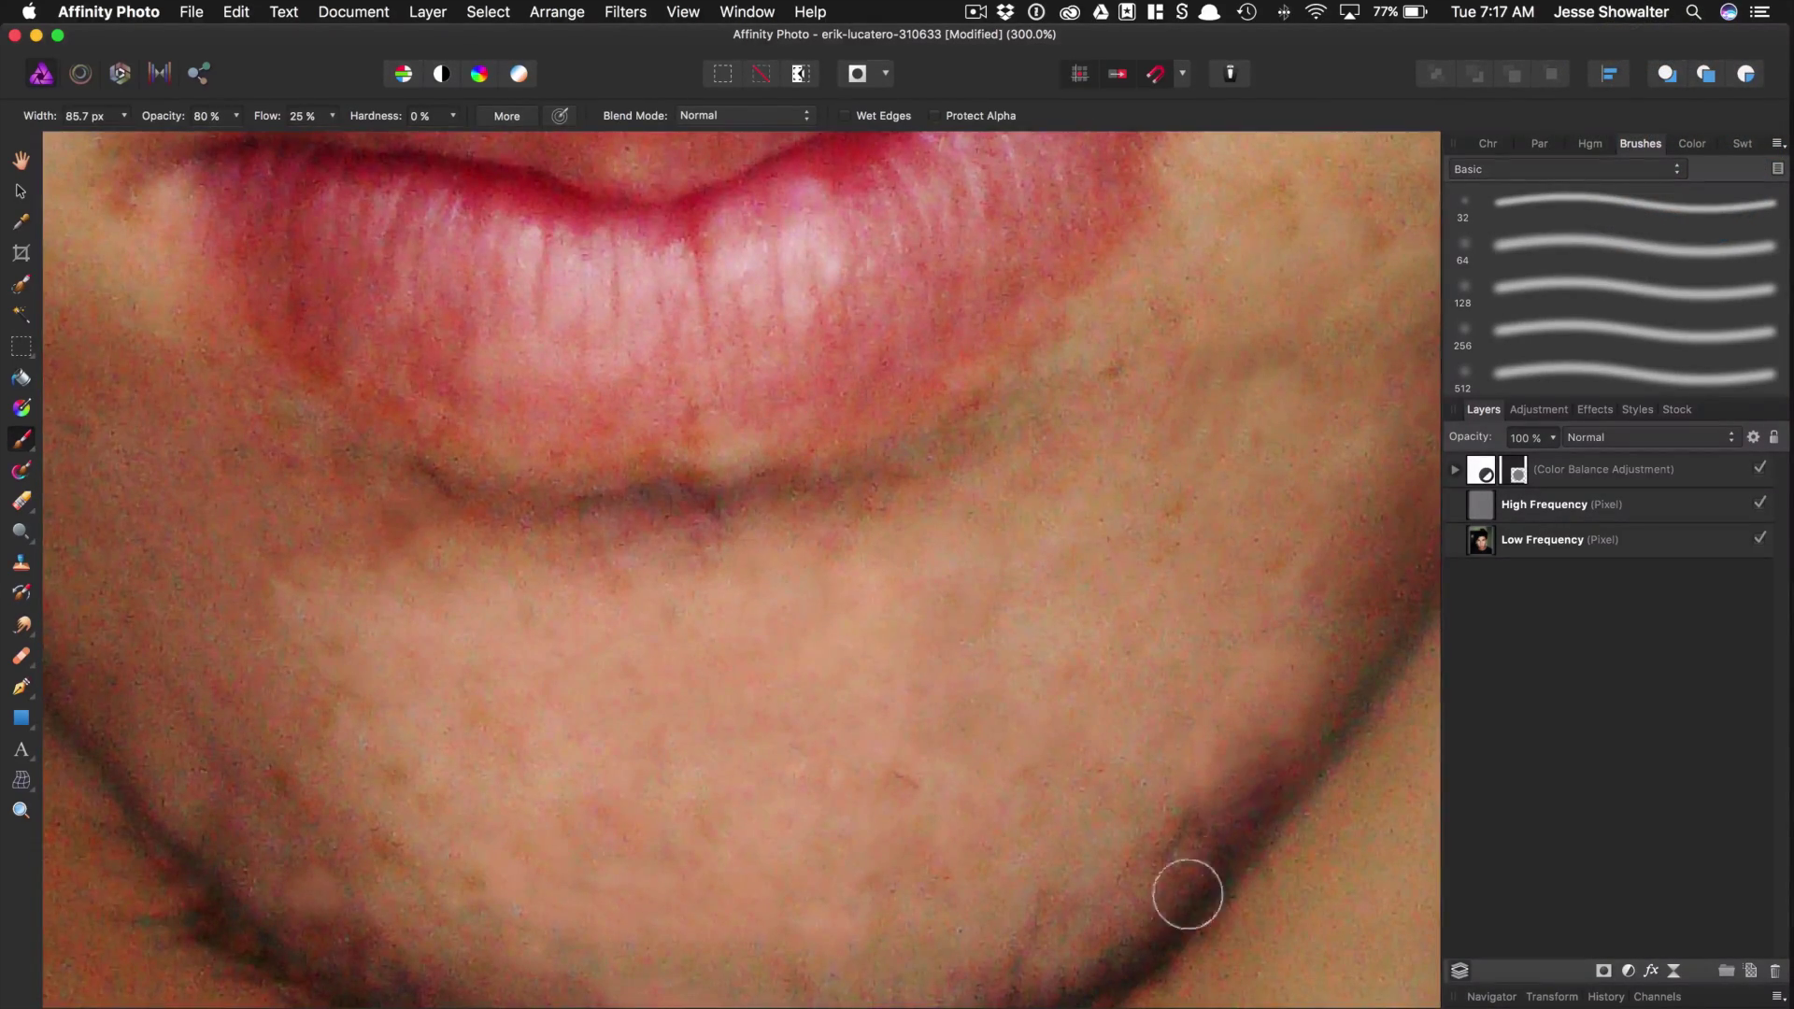
pyautogui.scroll(-2, 1289, 769)
pyautogui.scroll(-2, 1069, 681)
pyautogui.scroll(-3, 1127, 502)
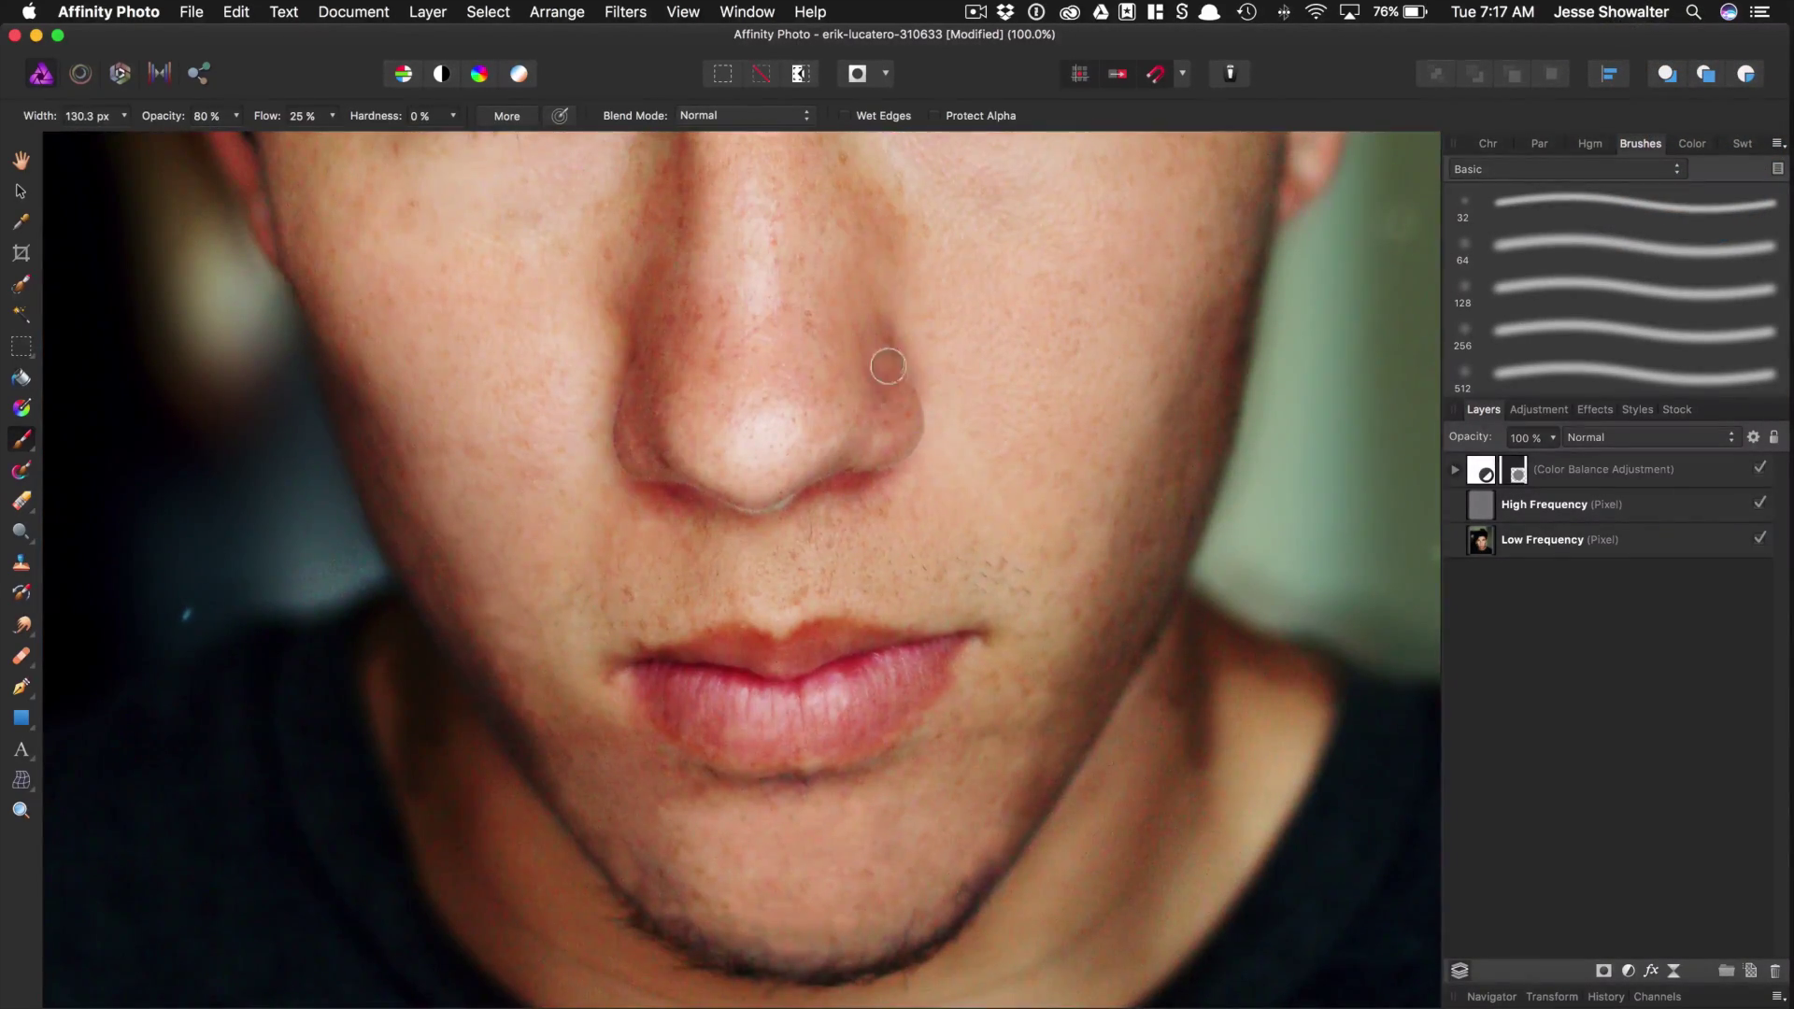
pyautogui.moveTo(709, 311); pyautogui.dragTo(834, 765)
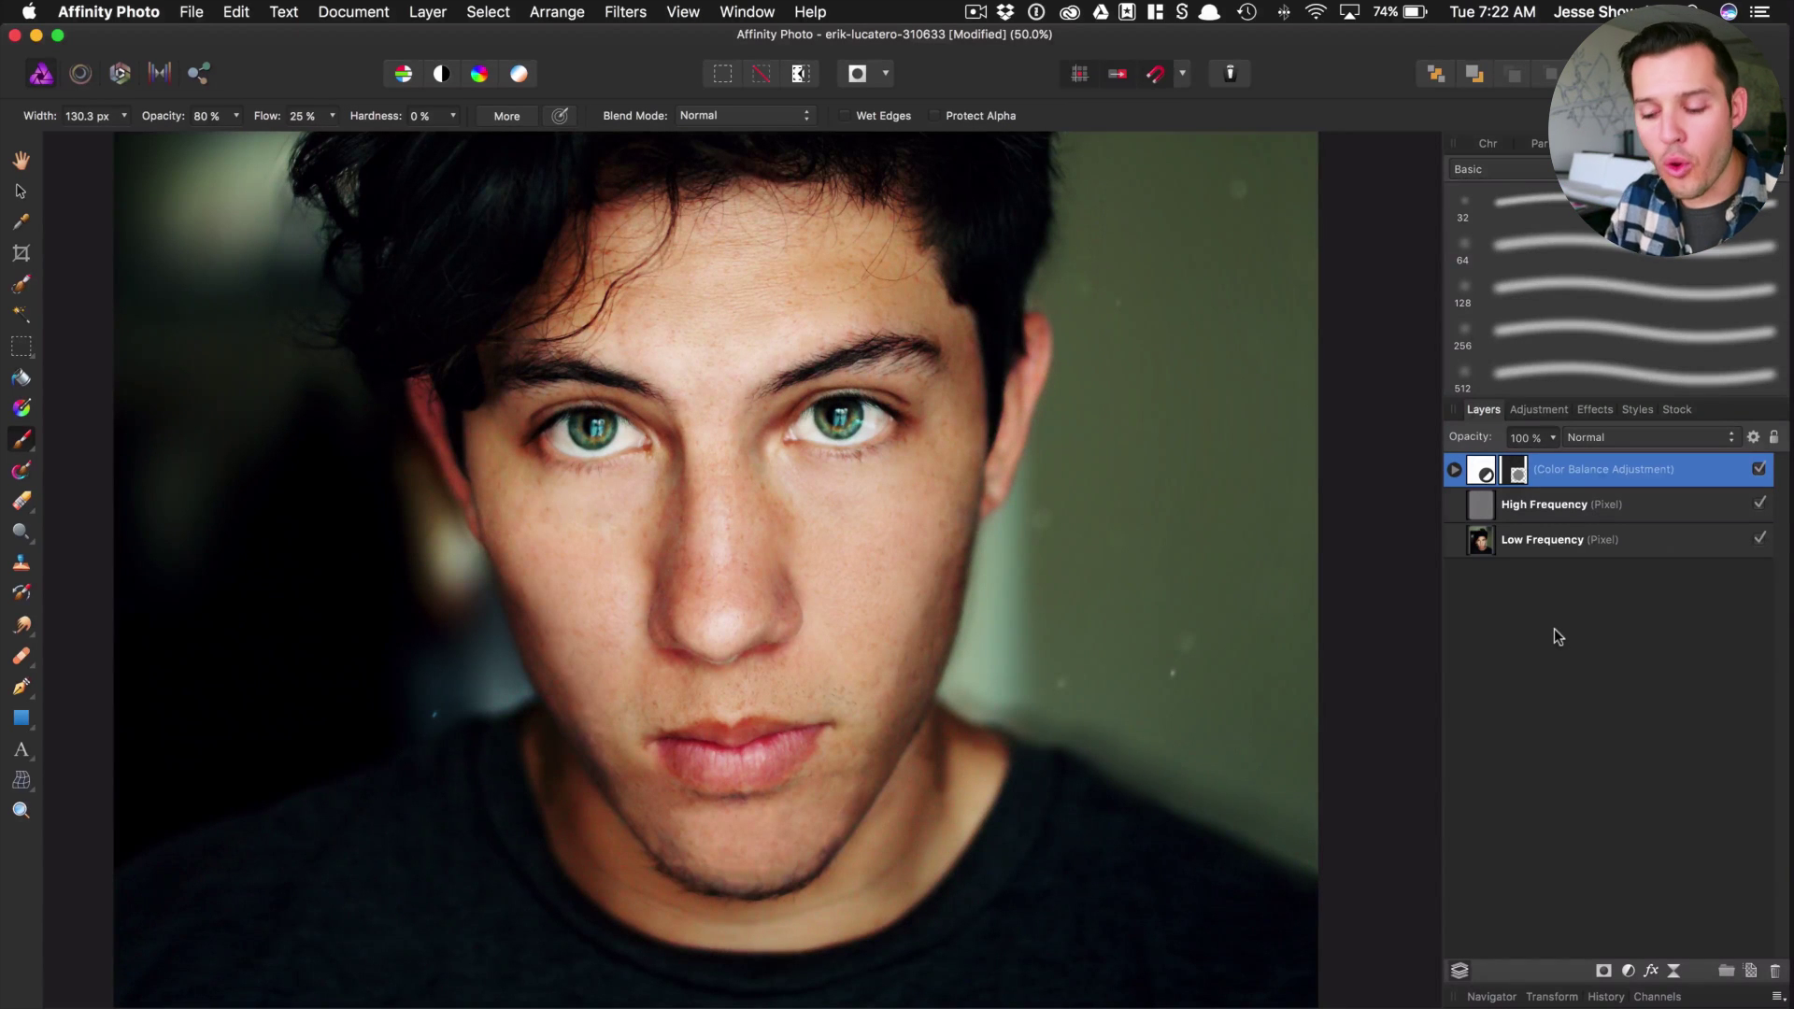
# - Add a second Color Balance adjustment at the top of the layer stack, above the masked one
pyautogui.click(1535, 516)
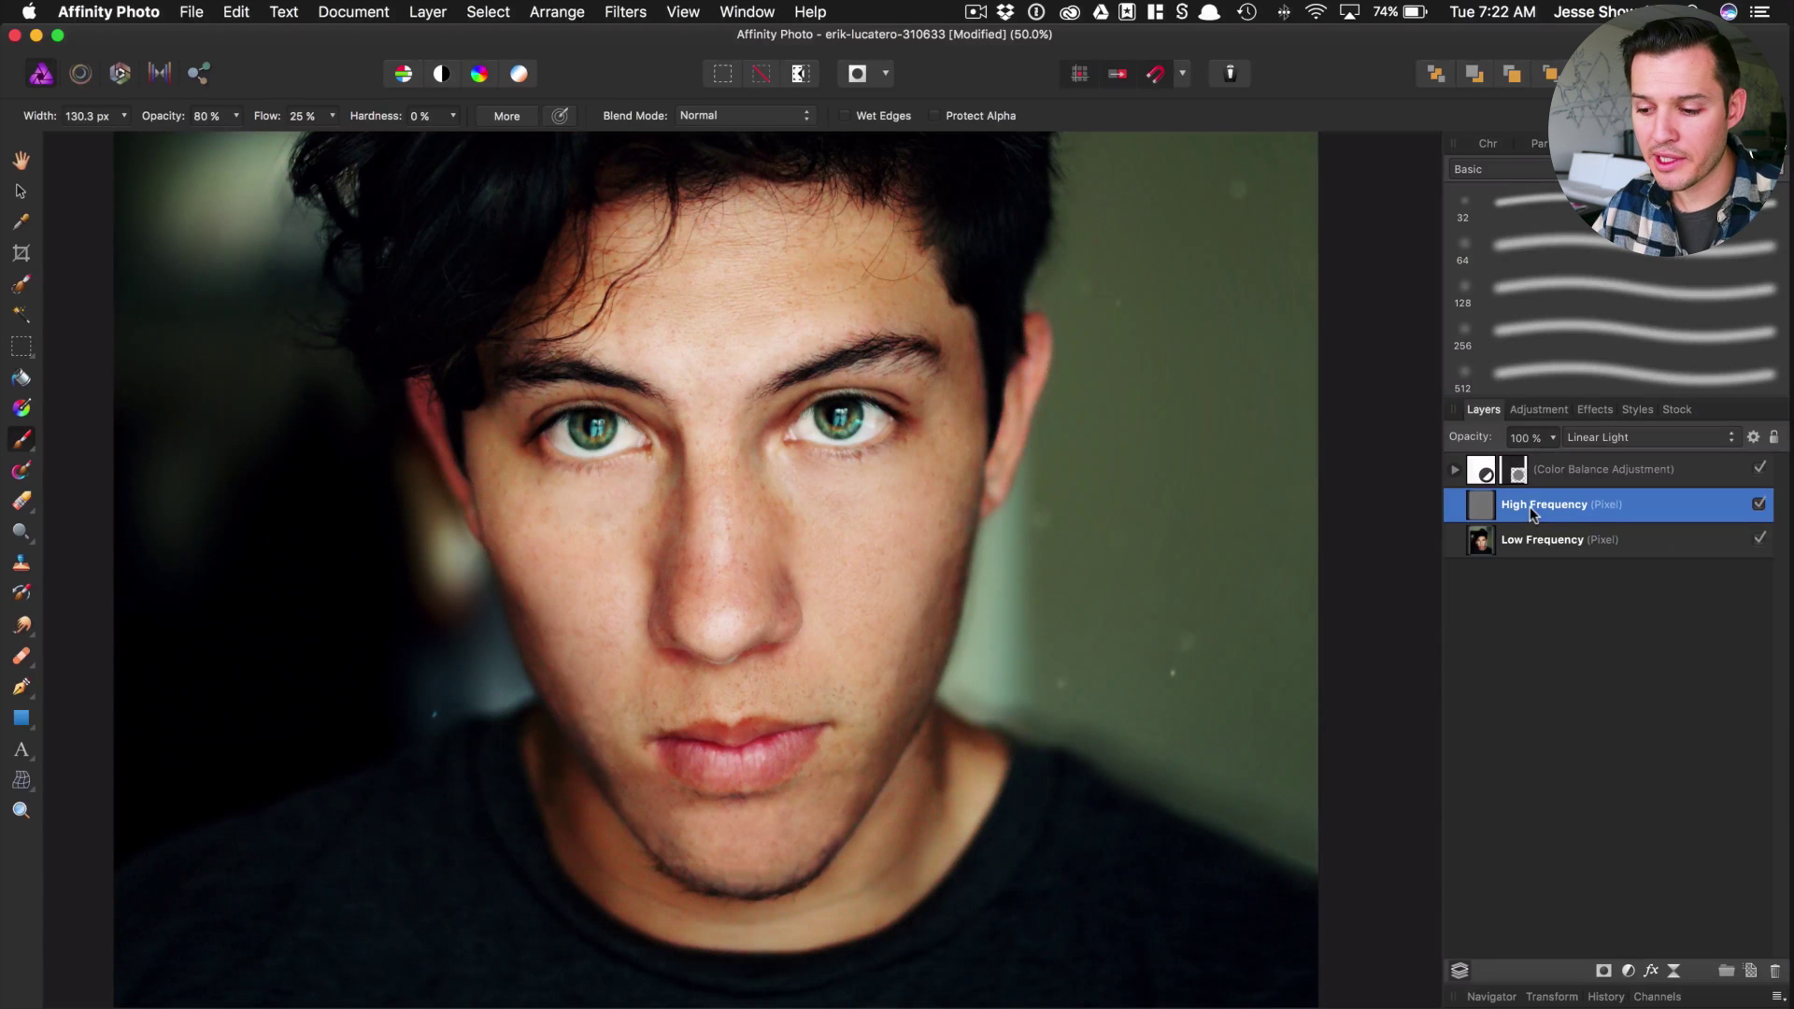
pyautogui.click(1538, 410)
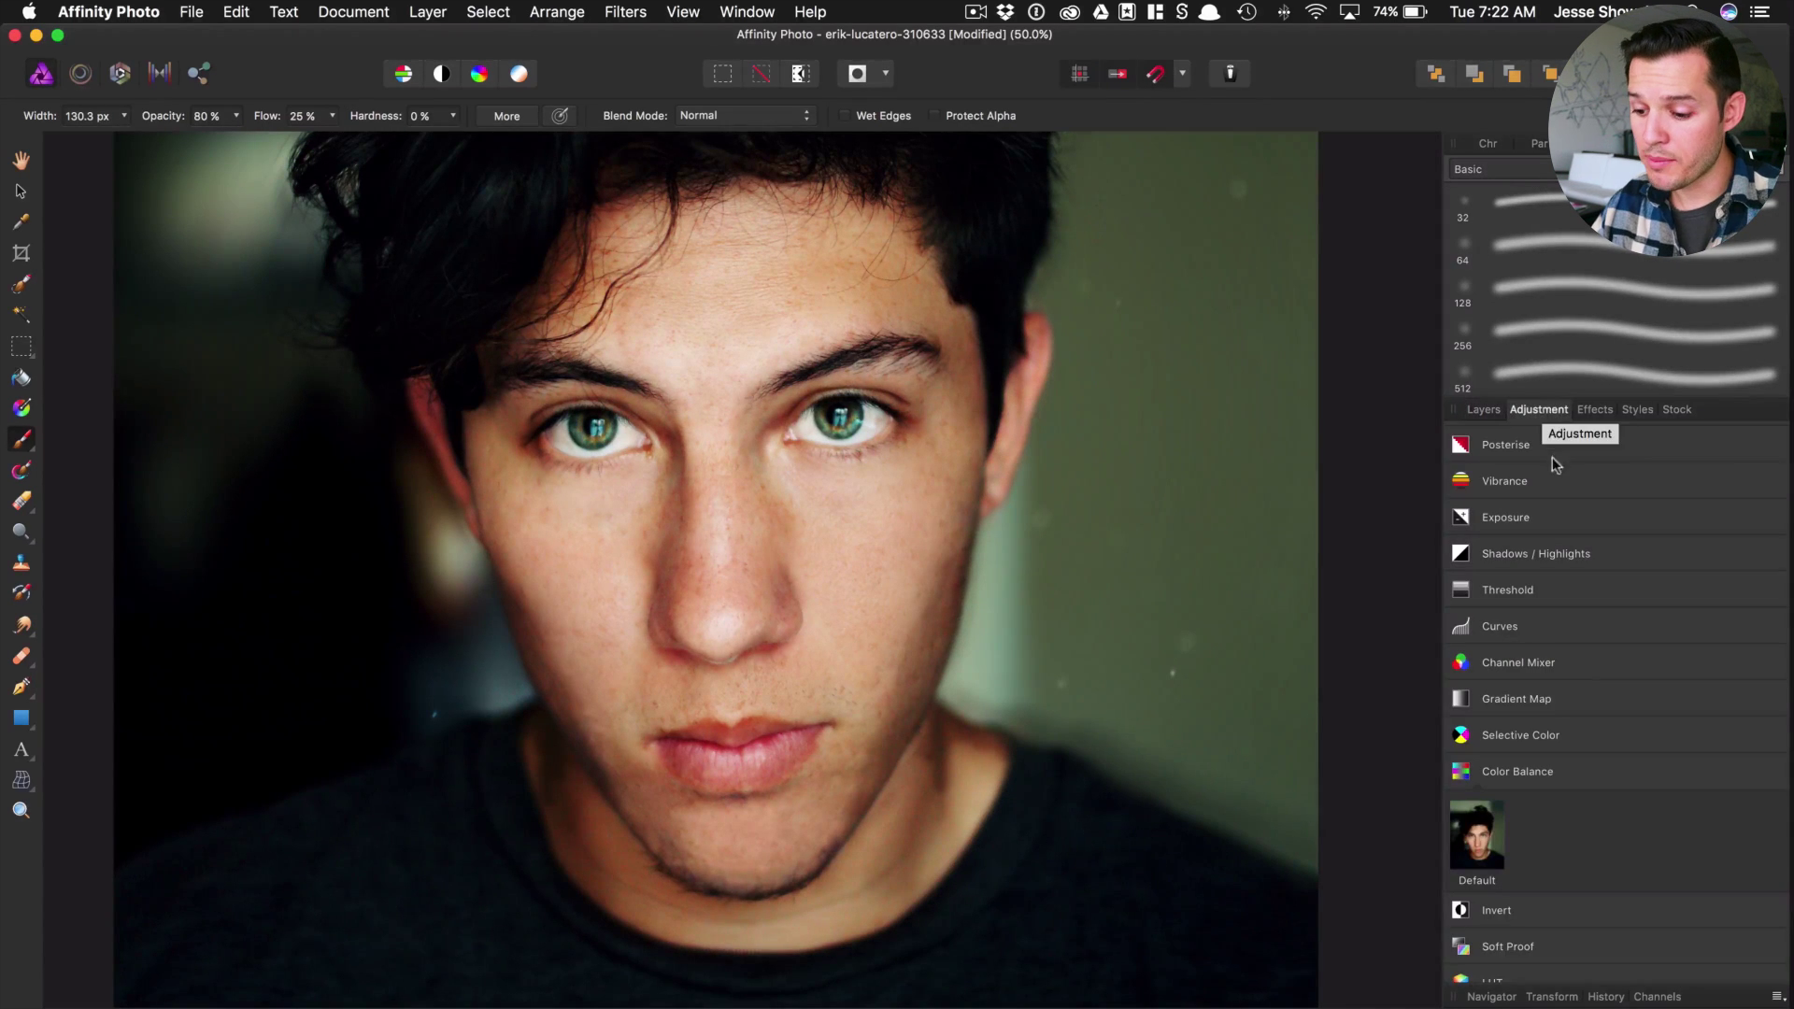
pyautogui.click(1523, 771)
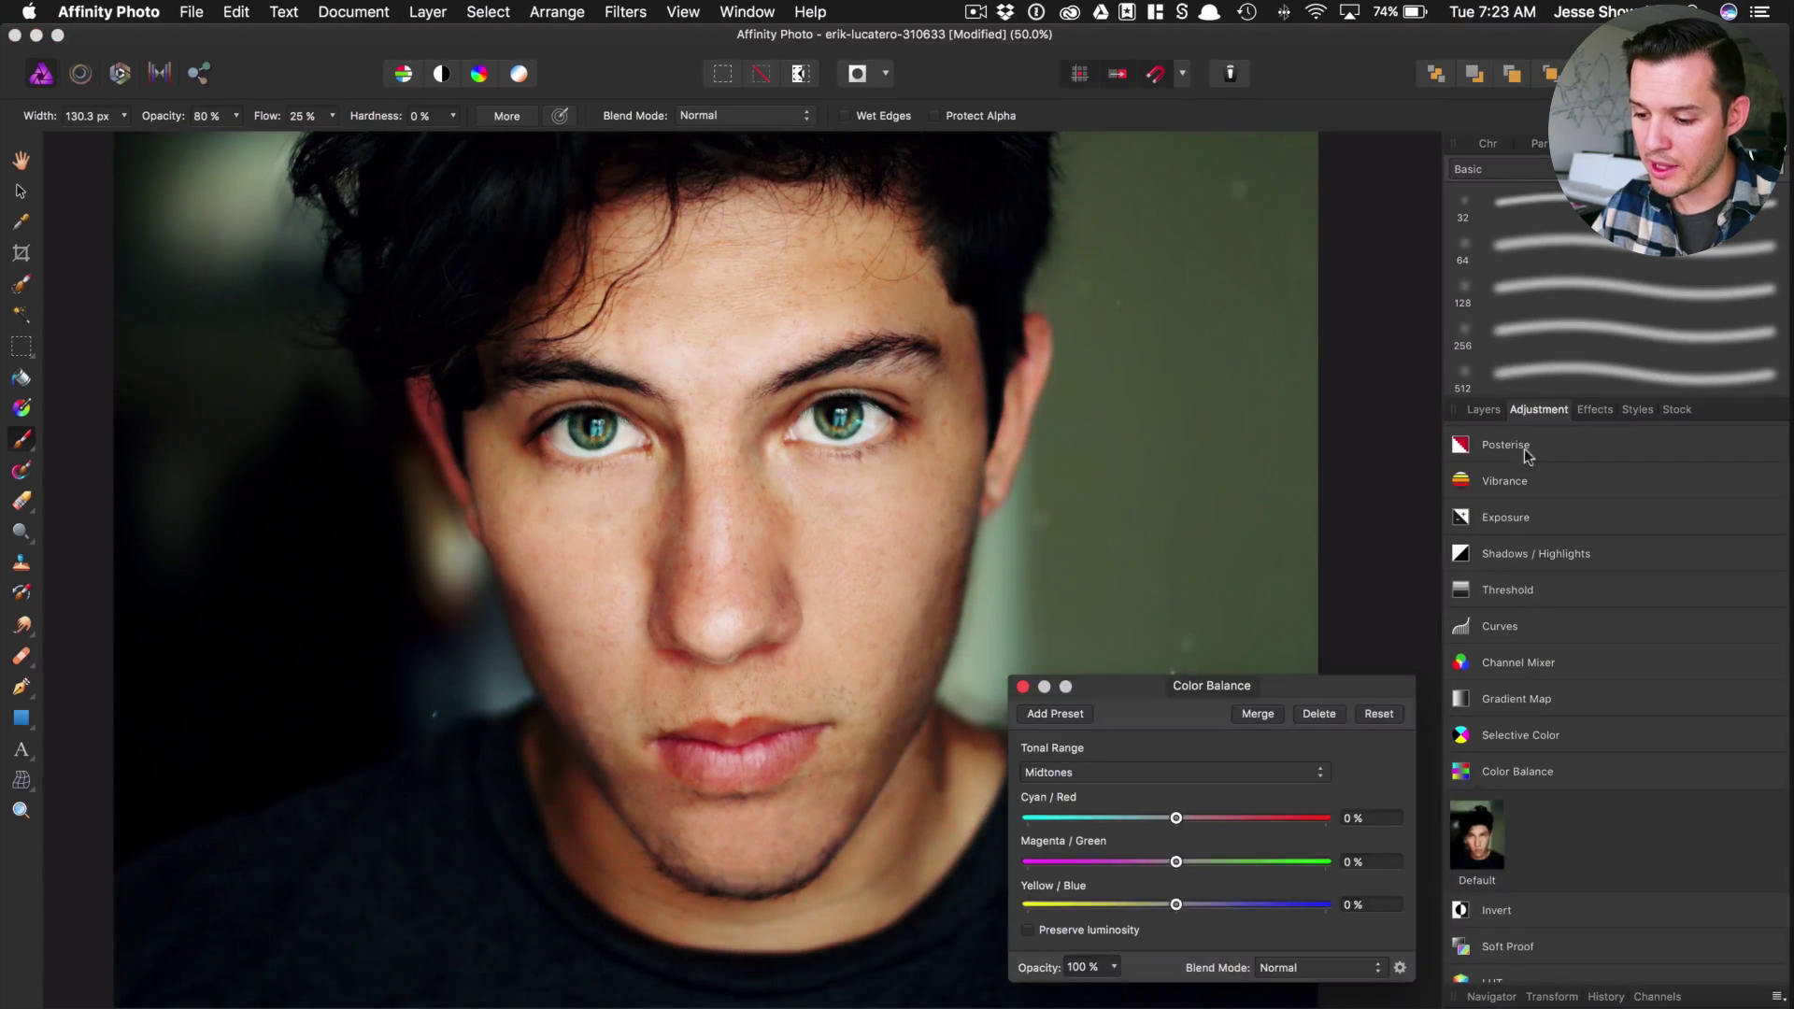
pyautogui.click(1485, 411)
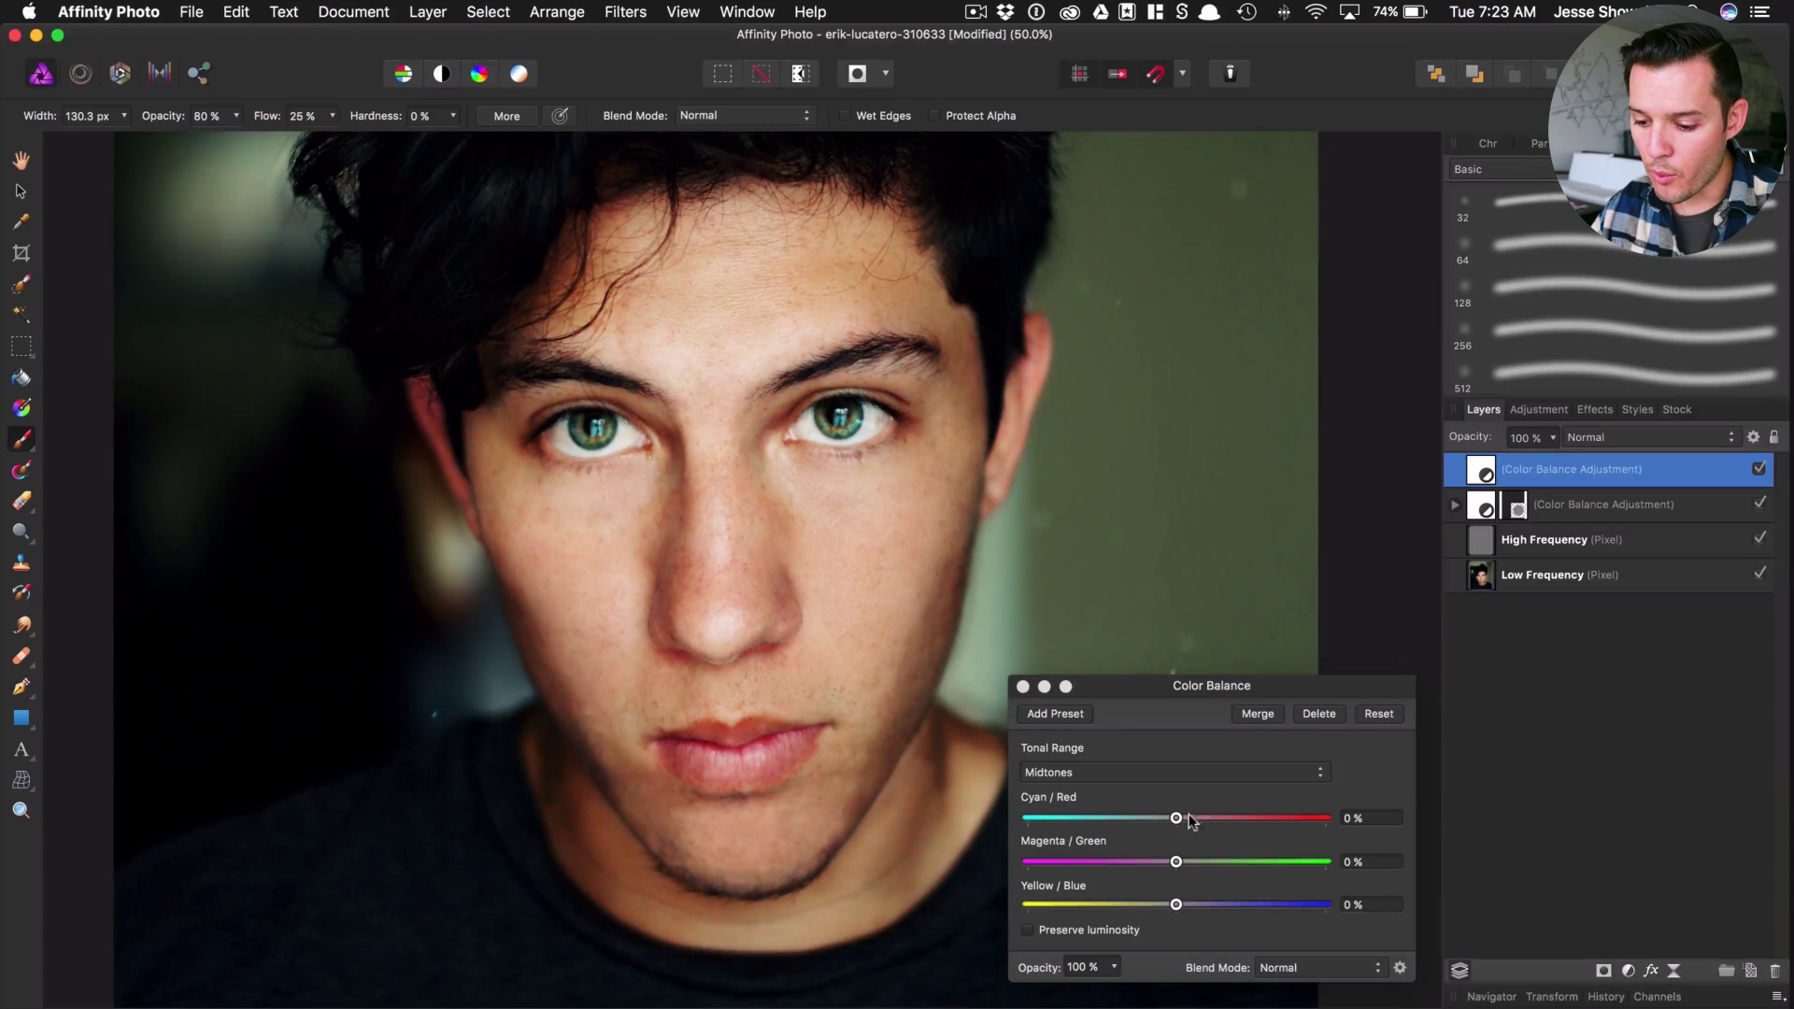
# - Set the new Color Balance midtones to Cyan/Red 9%, Magenta/Green -7% and Yellow/Blue 42%, check the effect and close the settings
pyautogui.moveTo(1178, 819); pyautogui.dragTo(1193, 821)
pyautogui.moveTo(1175, 905); pyautogui.dragTo(1166, 866)
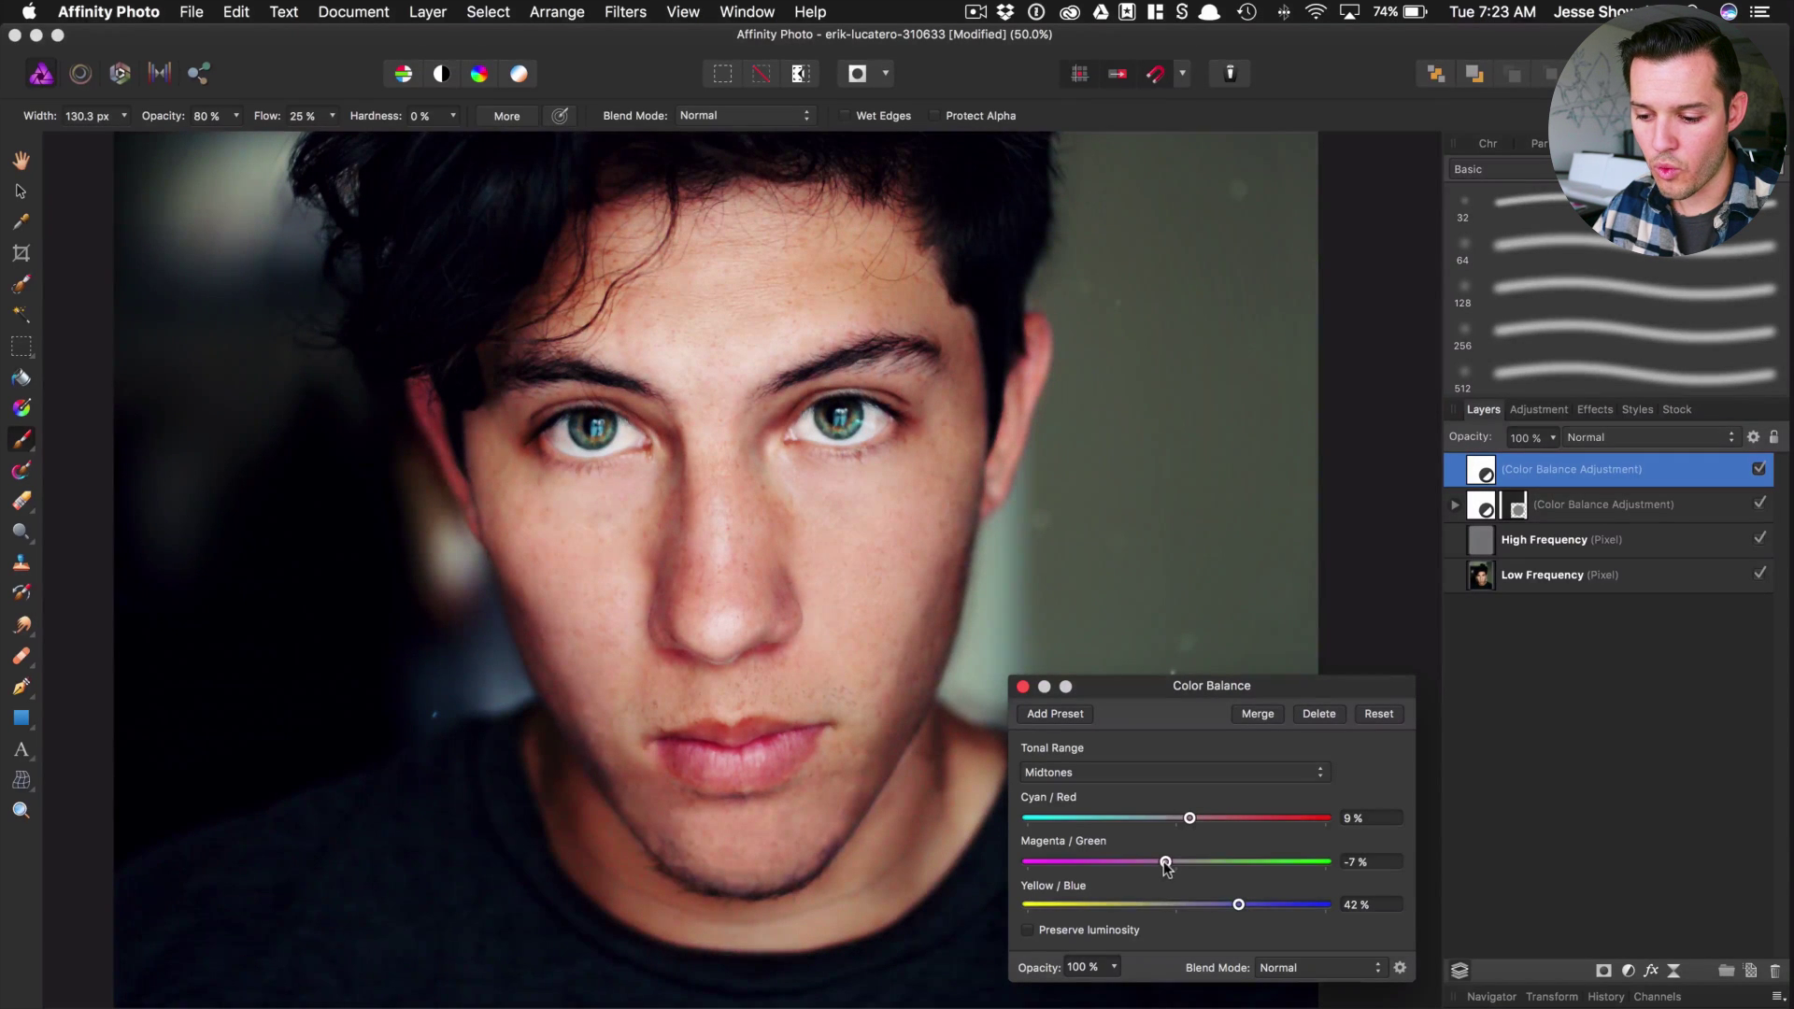
pyautogui.click(1760, 470)
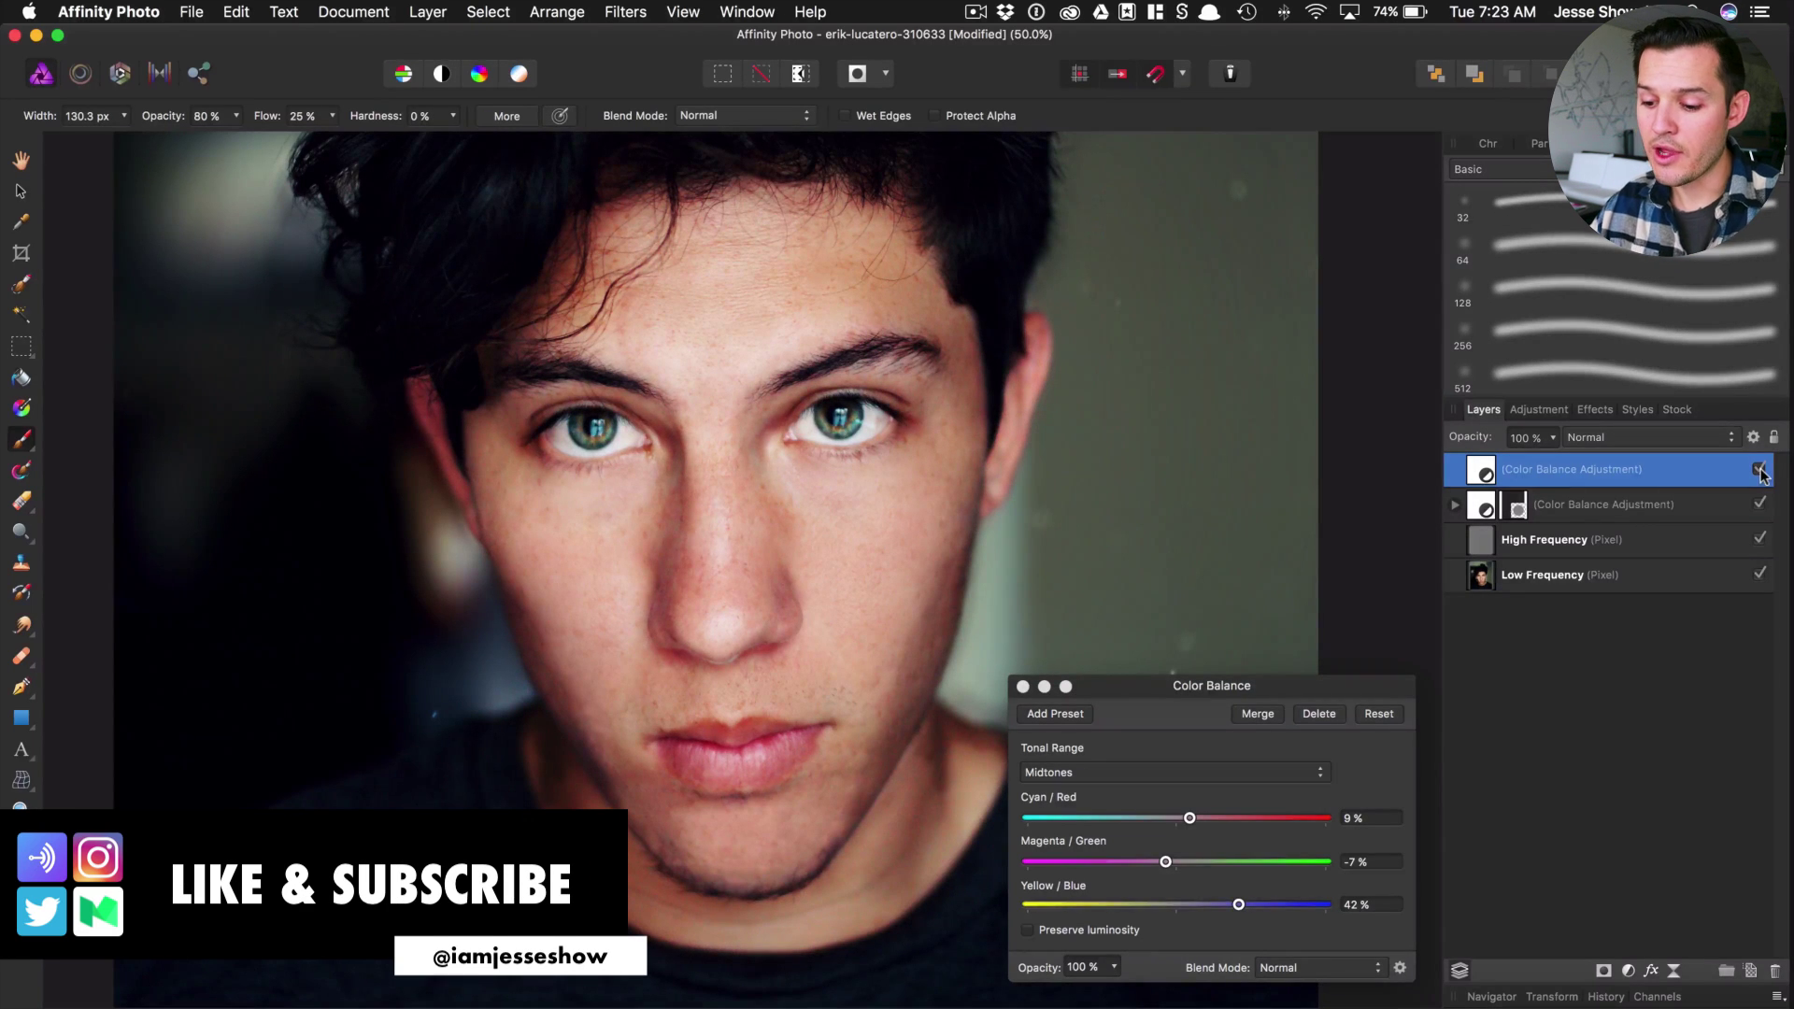
pyautogui.click(1022, 685)
# - Switch to the Move tool and compare the portrait with and without the top Color Balance adjustment, close up and as a whole
pyautogui.press('super+equal')
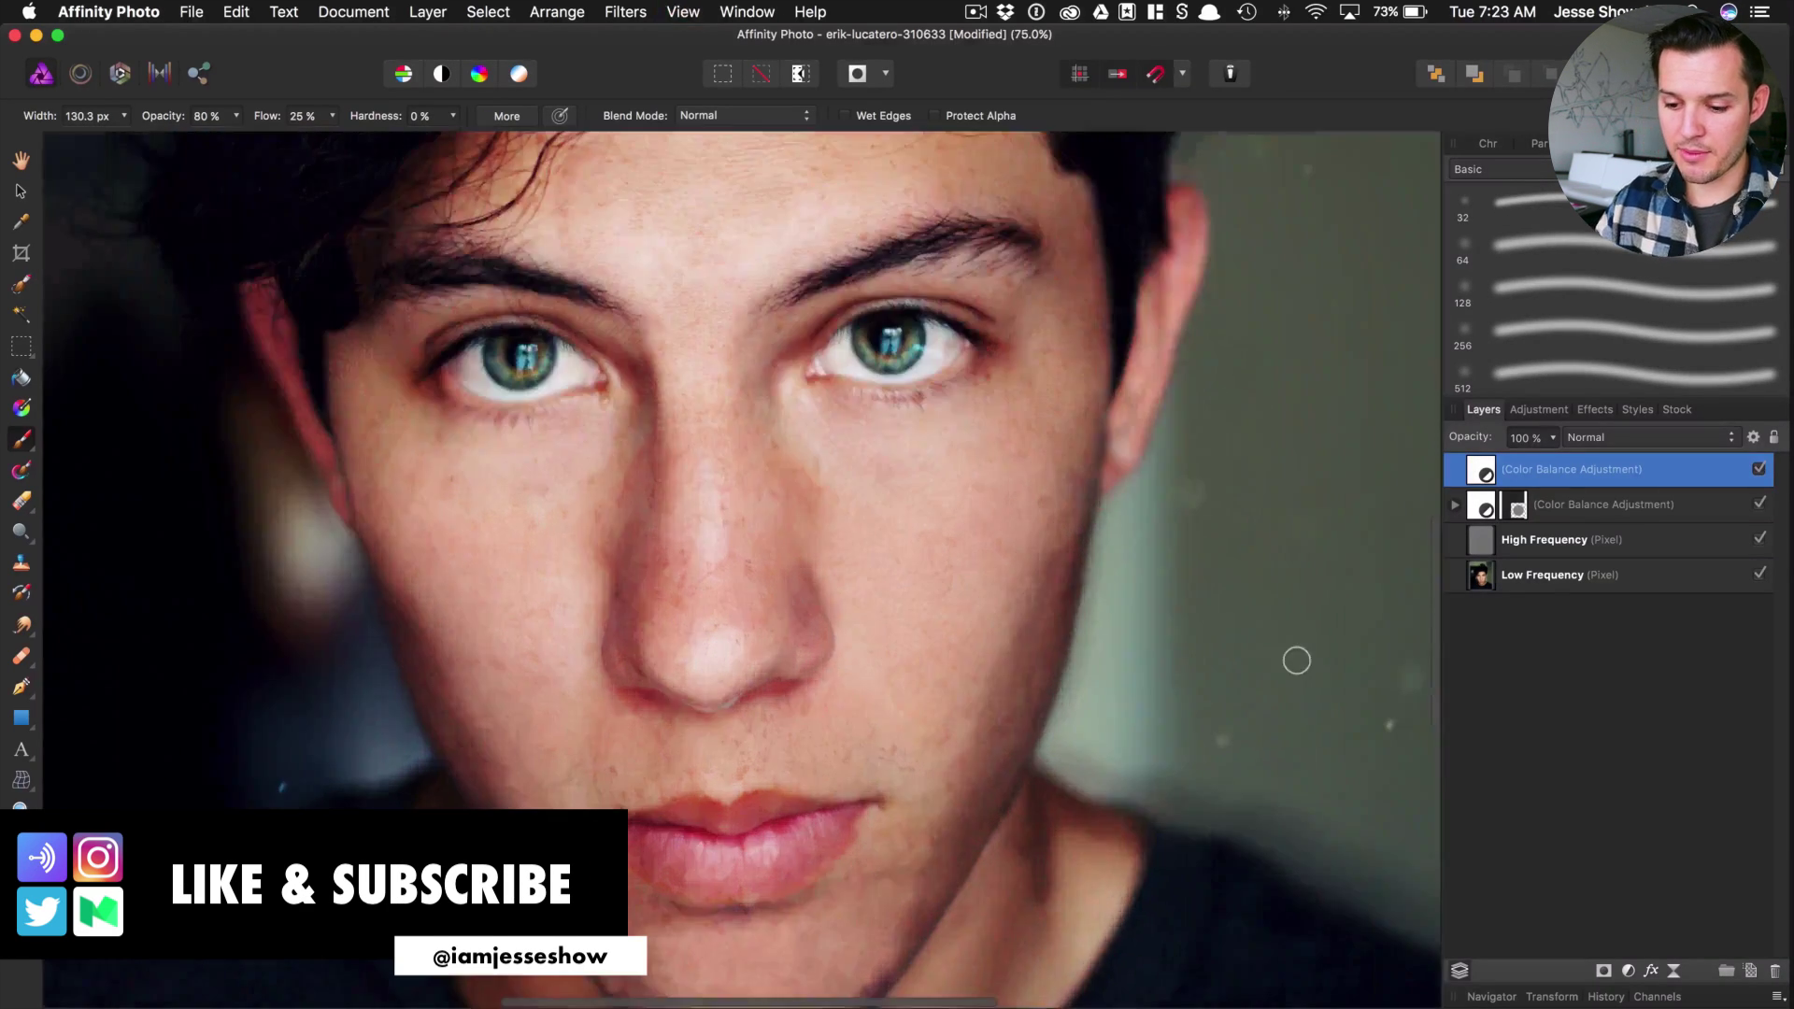
pyautogui.press('v')
pyautogui.scroll(3, 1177, 607)
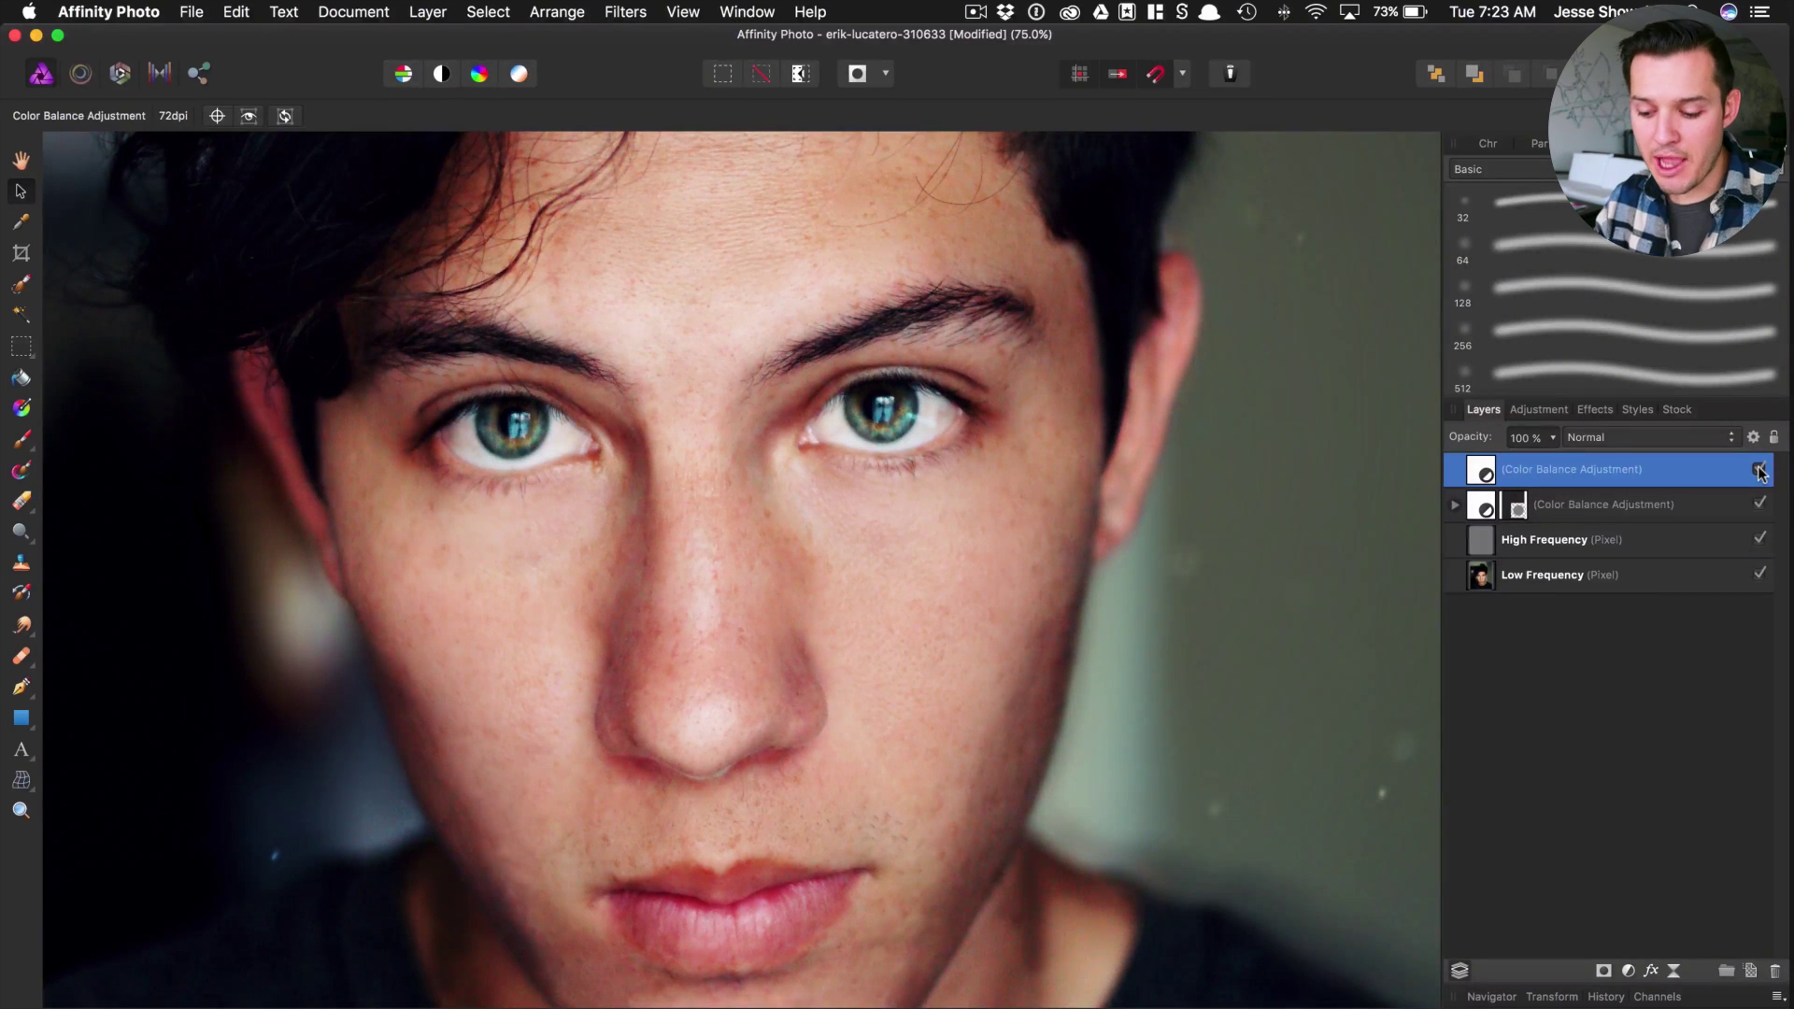
pyautogui.press('super+minus')
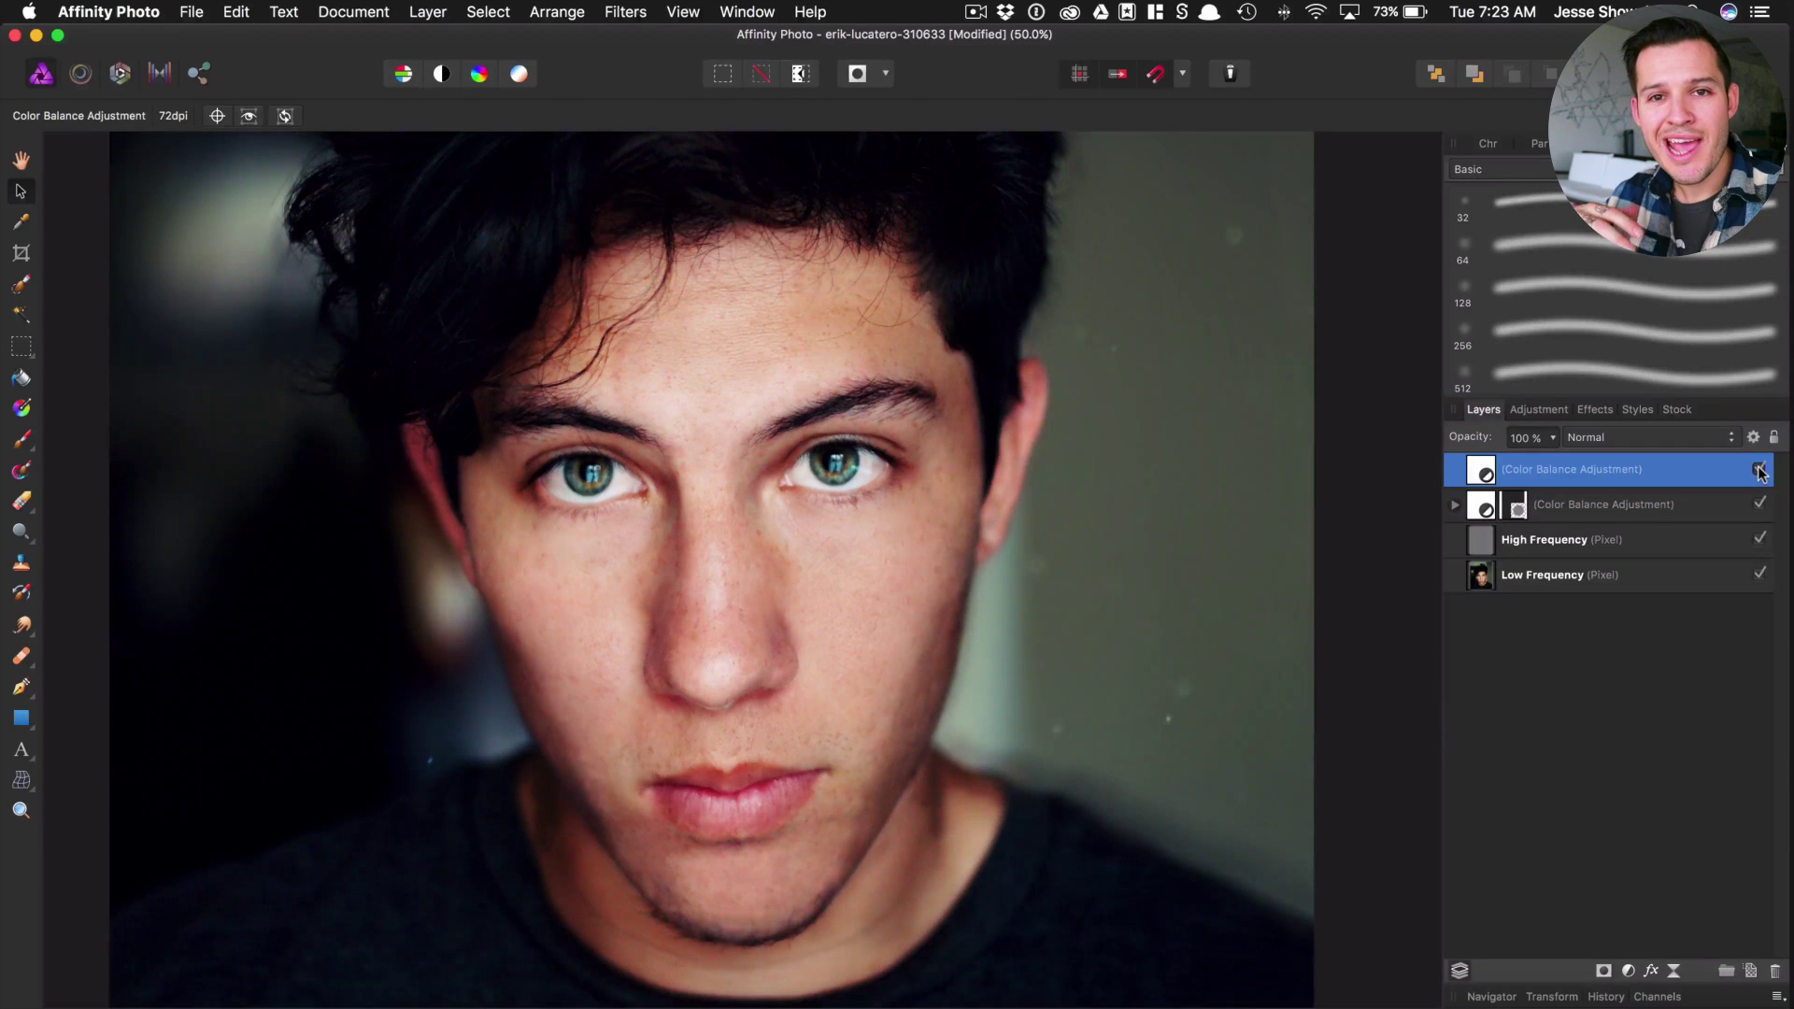